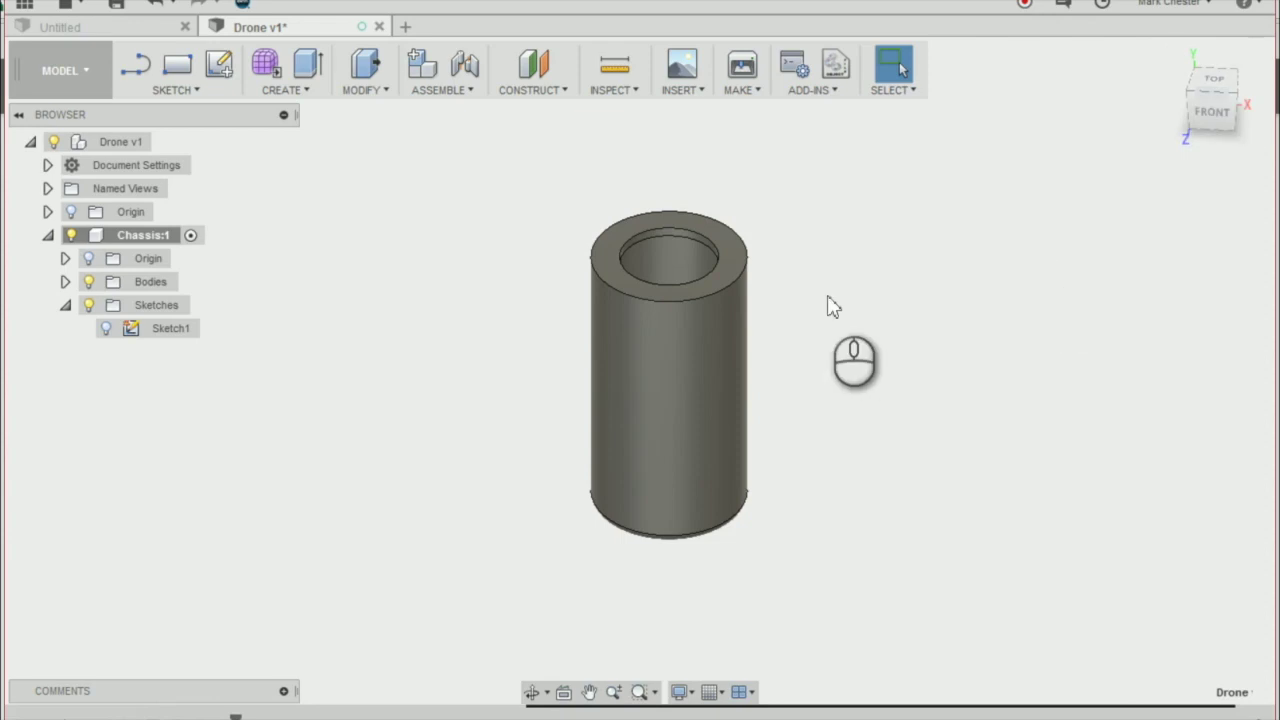
{"action": "scroll", "coordinate": [637, 342], "scroll_direction": "down", "scroll_amount": 3}
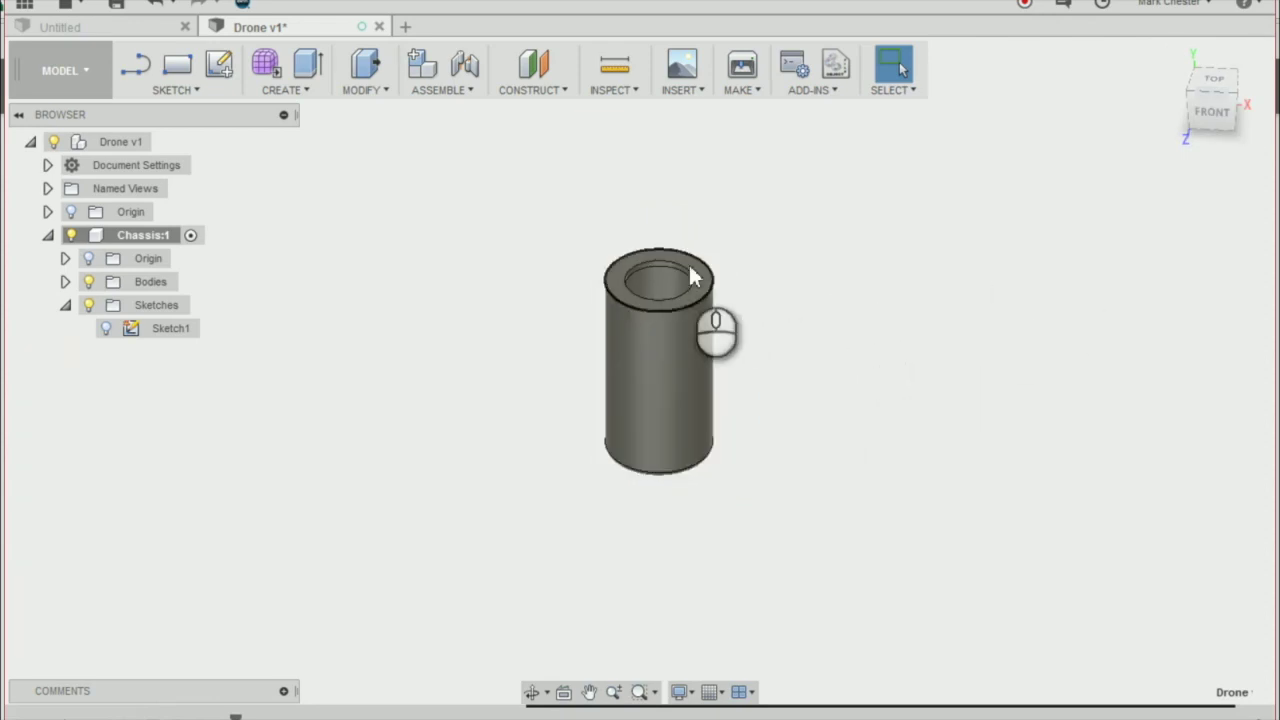
{"action": "scroll", "coordinate": [839, 352], "scroll_direction": "down", "scroll_amount": 1}
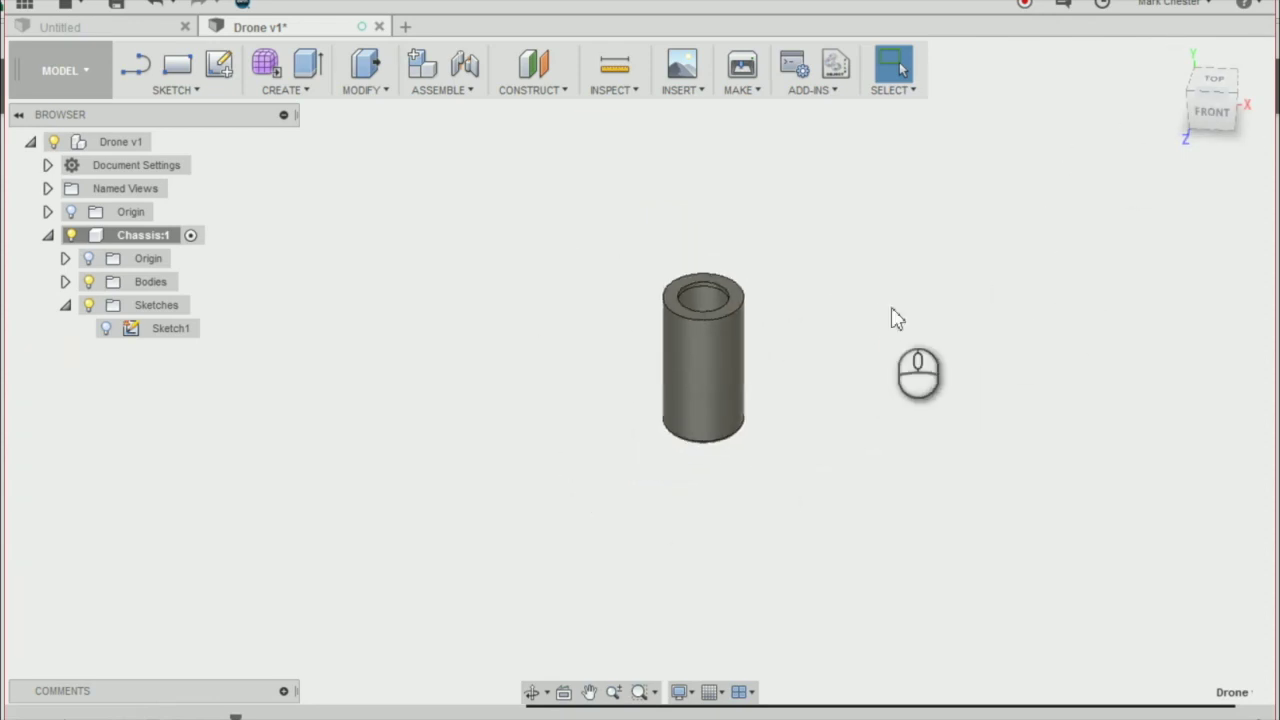
{"action": "left_click_drag", "start_coordinate": [1212, 112], "coordinate": [1255, 112]}
{"action": "scroll", "coordinate": [728, 367], "scroll_direction": "down", "scroll_amount": 1}
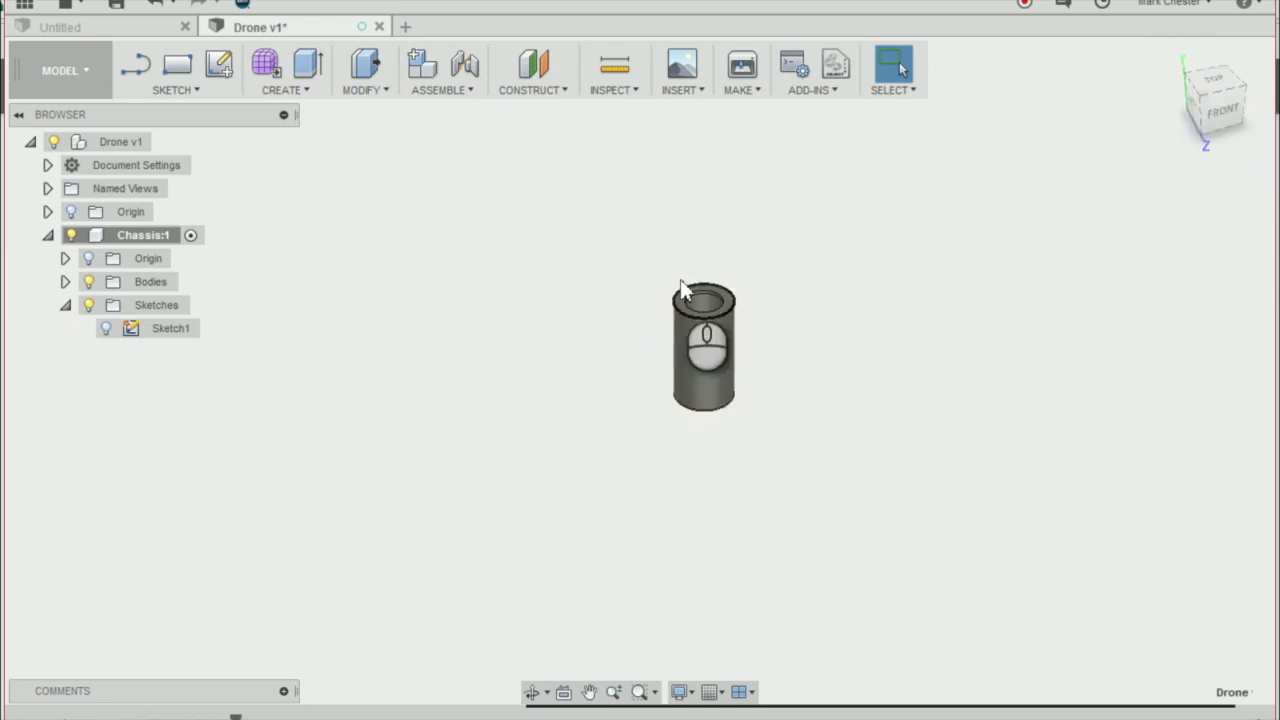
{"action": "scroll", "coordinate": [730, 325], "scroll_direction": "up", "scroll_amount": 1}
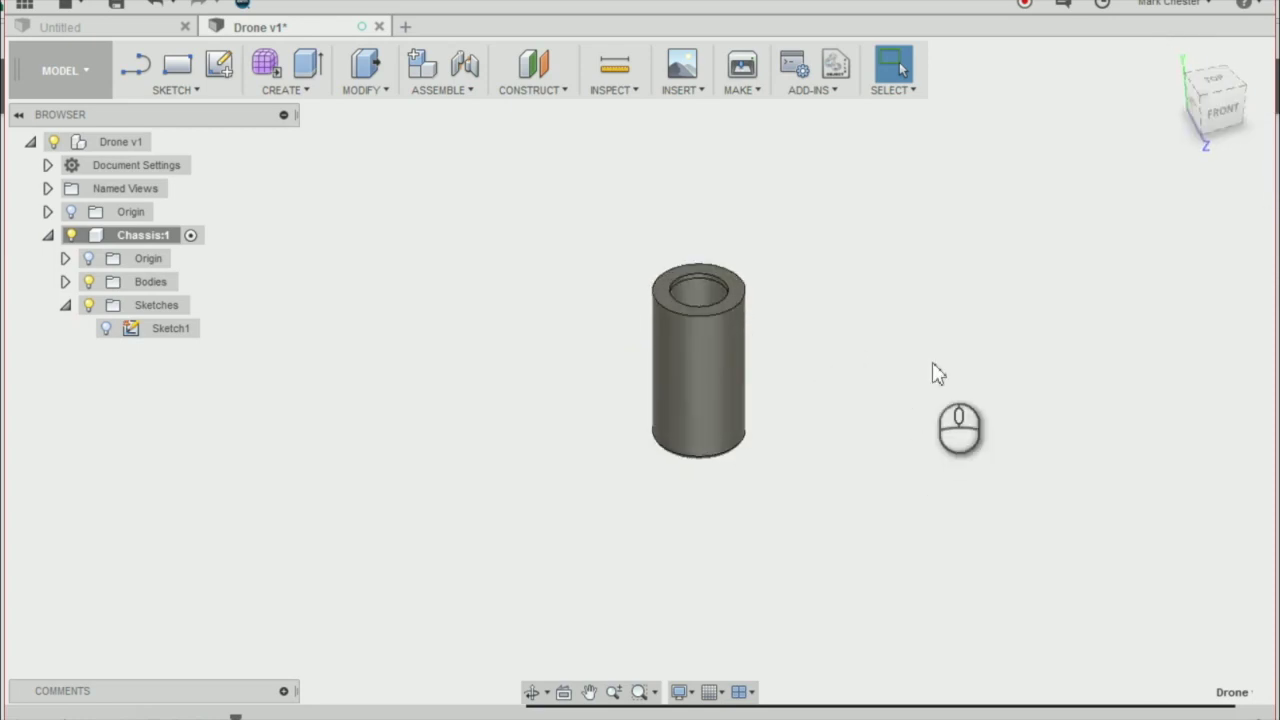
Step: Create a new sketch on the horizontal origin plane of the Chassis component, viewed from the top
{"action": "left_click", "coordinate": [1222, 100]}
{"action": "scroll", "coordinate": [700, 300], "scroll_direction": "down", "scroll_amount": 1}
{"action": "scroll", "coordinate": [777, 474], "scroll_direction": "up", "scroll_amount": 2}
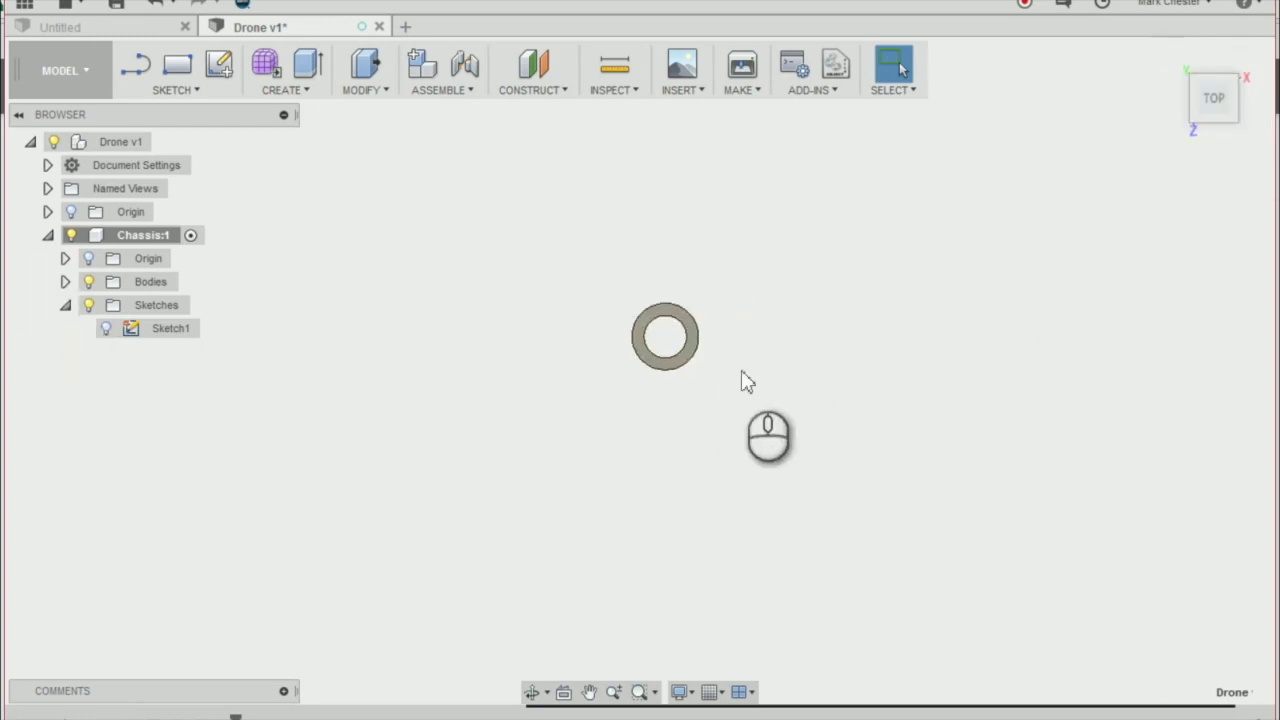
{"action": "left_click", "coordinate": [174, 91]}
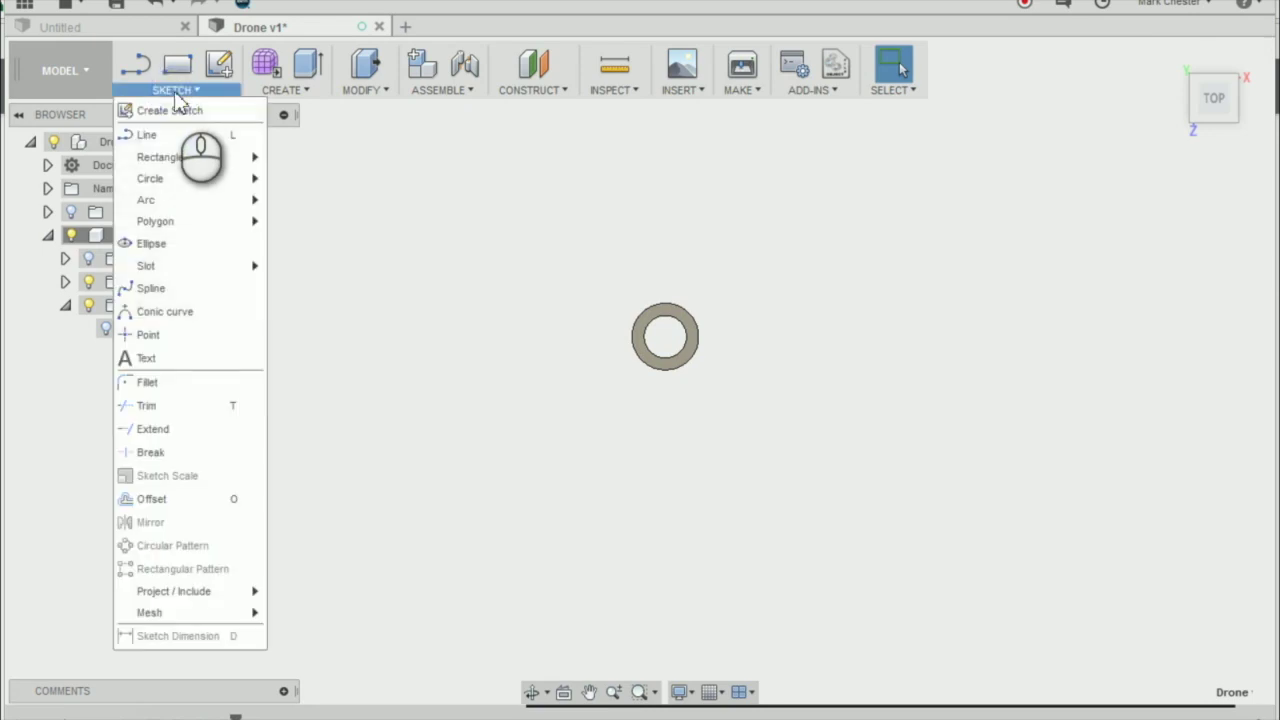
{"action": "left_click", "coordinate": [165, 109]}
{"action": "left_click", "coordinate": [755, 405]}
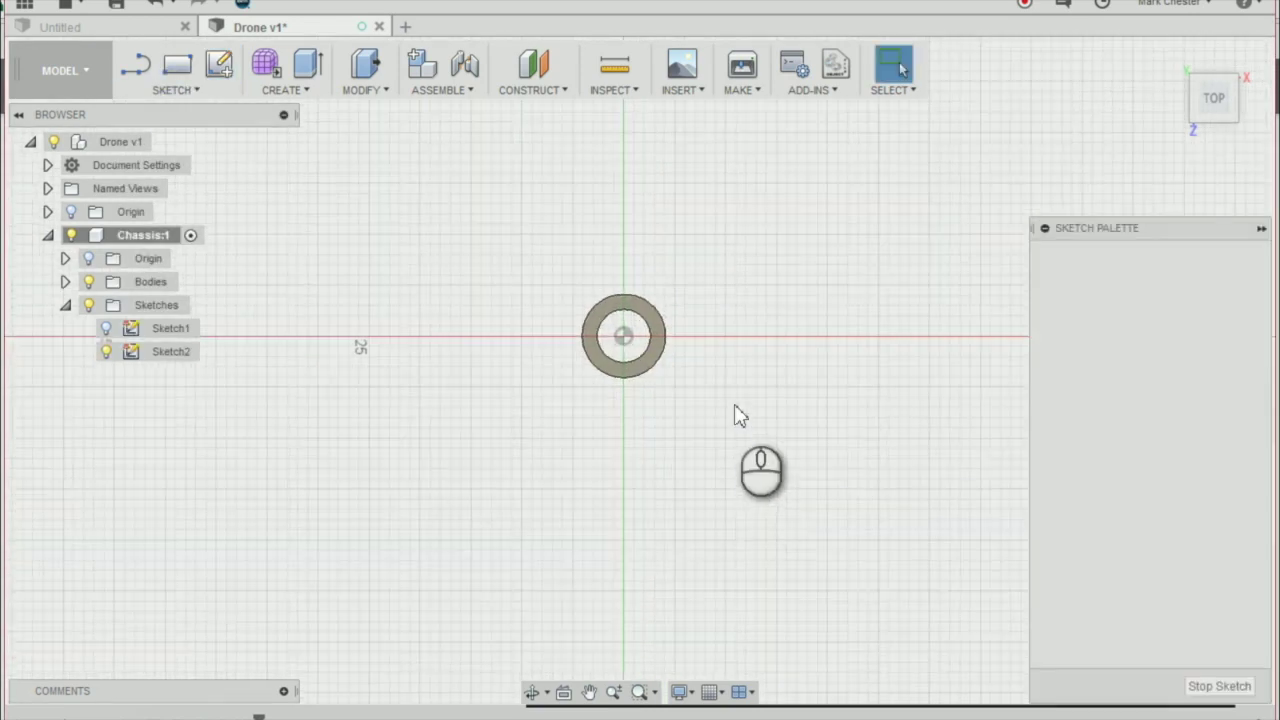
Step: Draw a 47 mm by 47 mm center rectangle centred on the origin and finish the sketch
{"action": "left_click", "coordinate": [178, 94]}
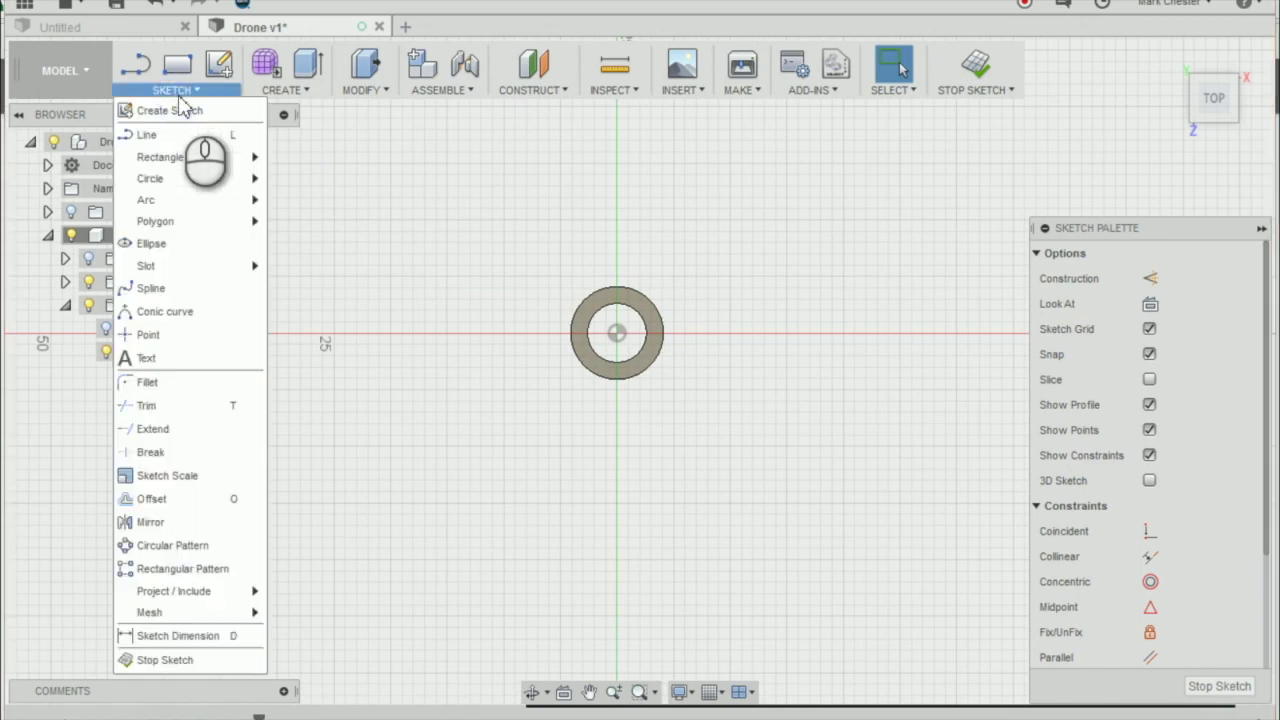
{"action": "mouse_move", "coordinate": [201, 160]}
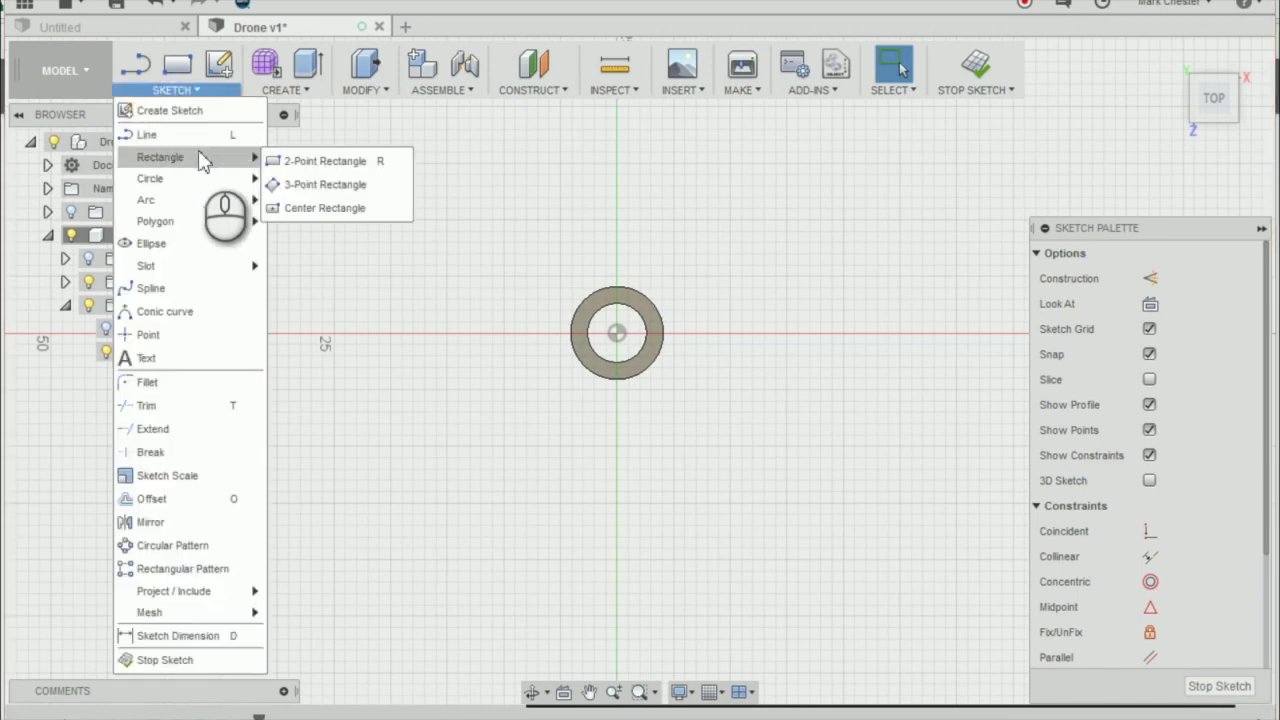
{"action": "left_click", "coordinate": [313, 206]}
{"action": "scroll", "coordinate": [808, 337], "scroll_direction": "up", "scroll_amount": 2}
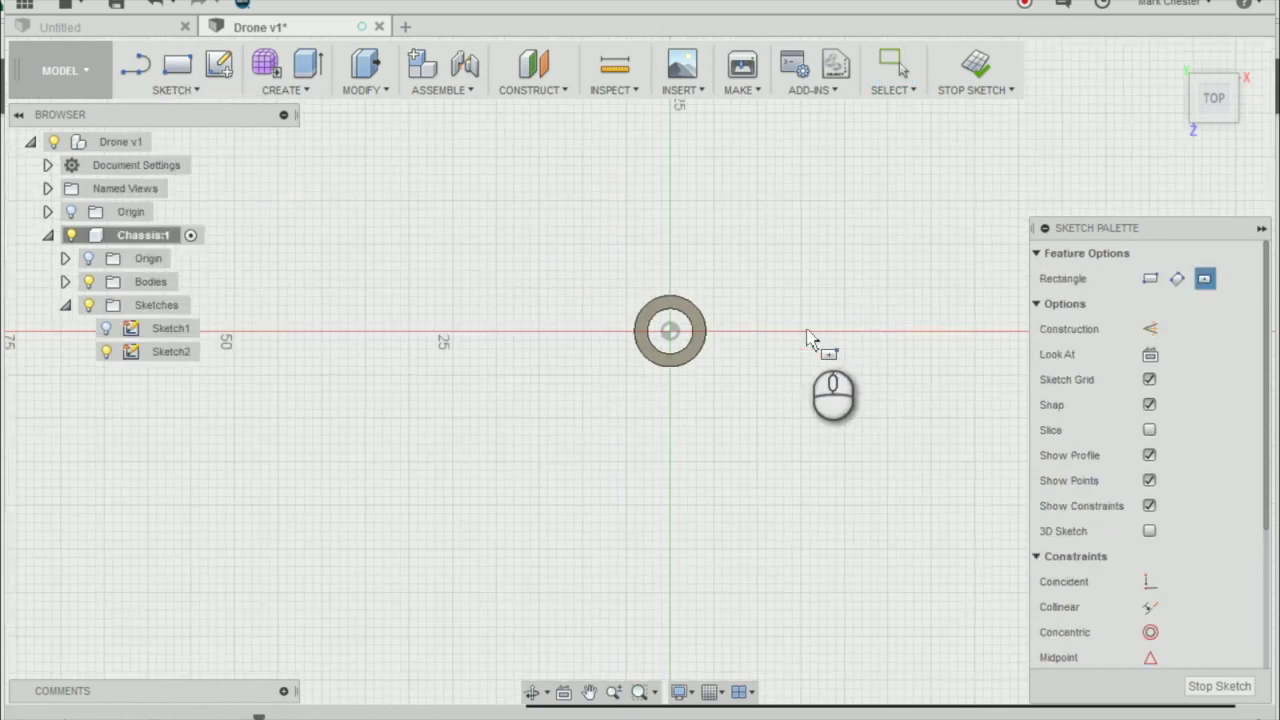
{"action": "left_click", "coordinate": [670, 331]}
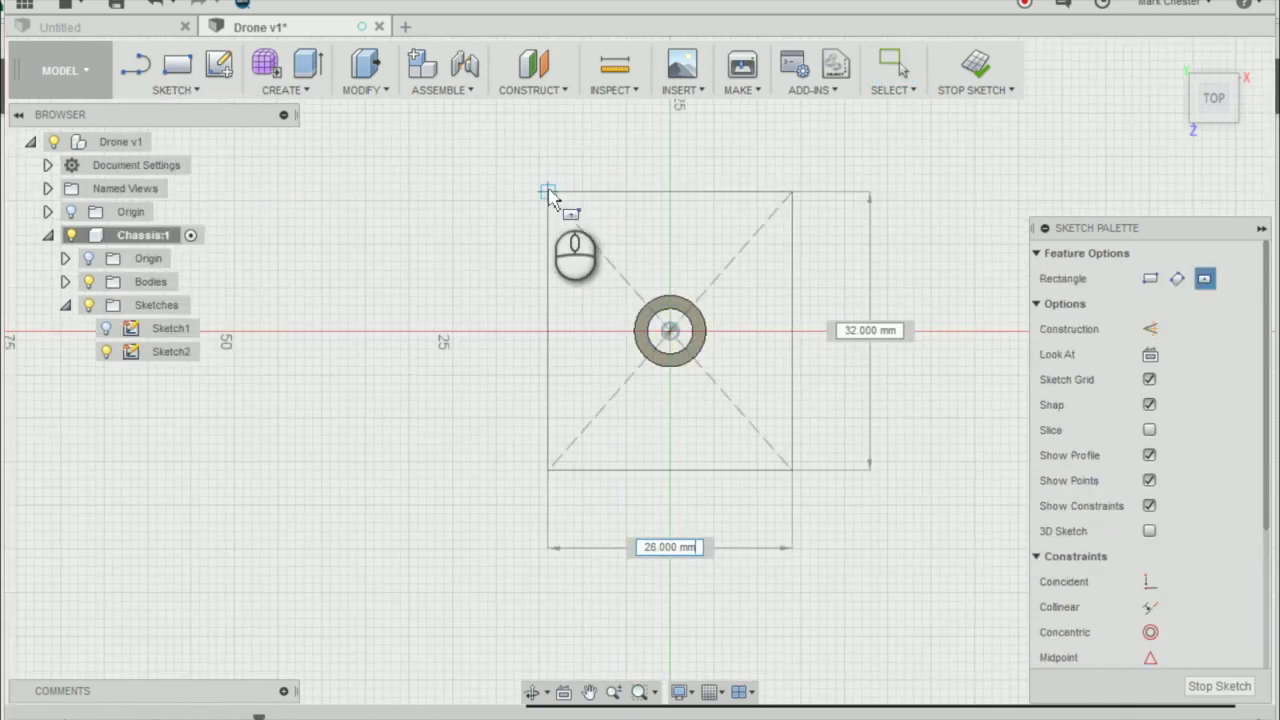
{"action": "type", "text": "47"}
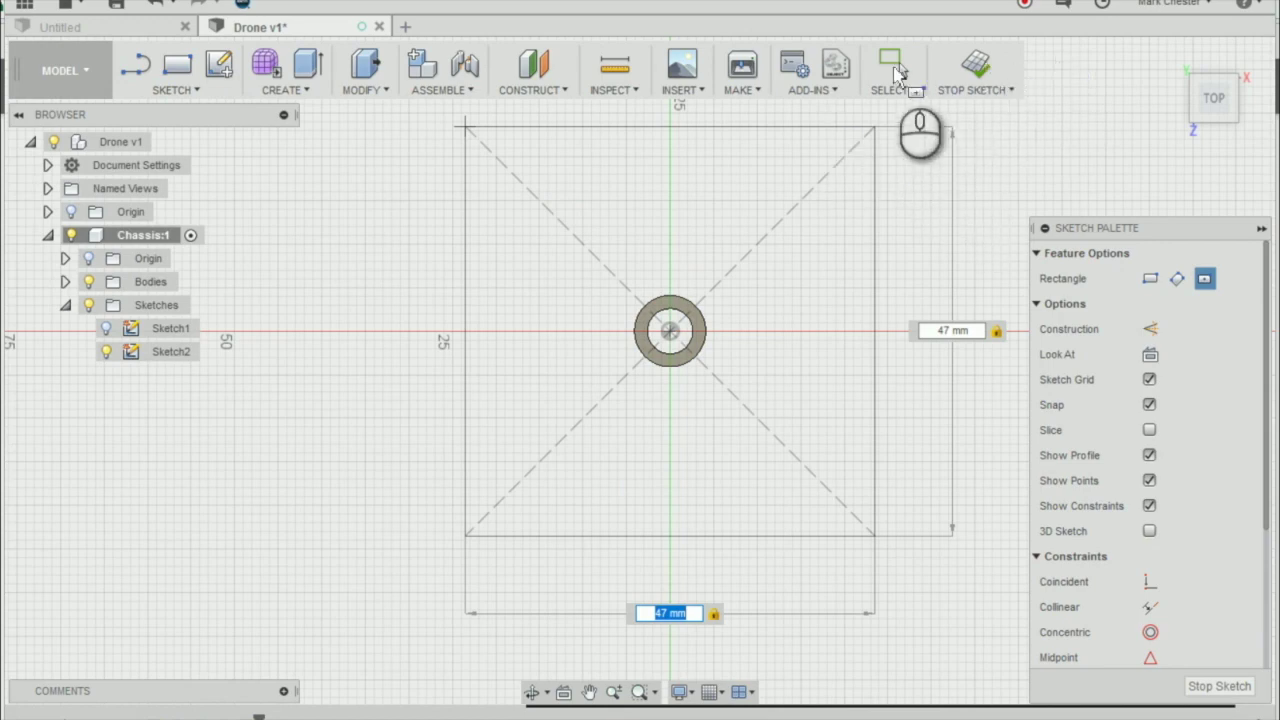
{"action": "left_click", "coordinate": [985, 68]}
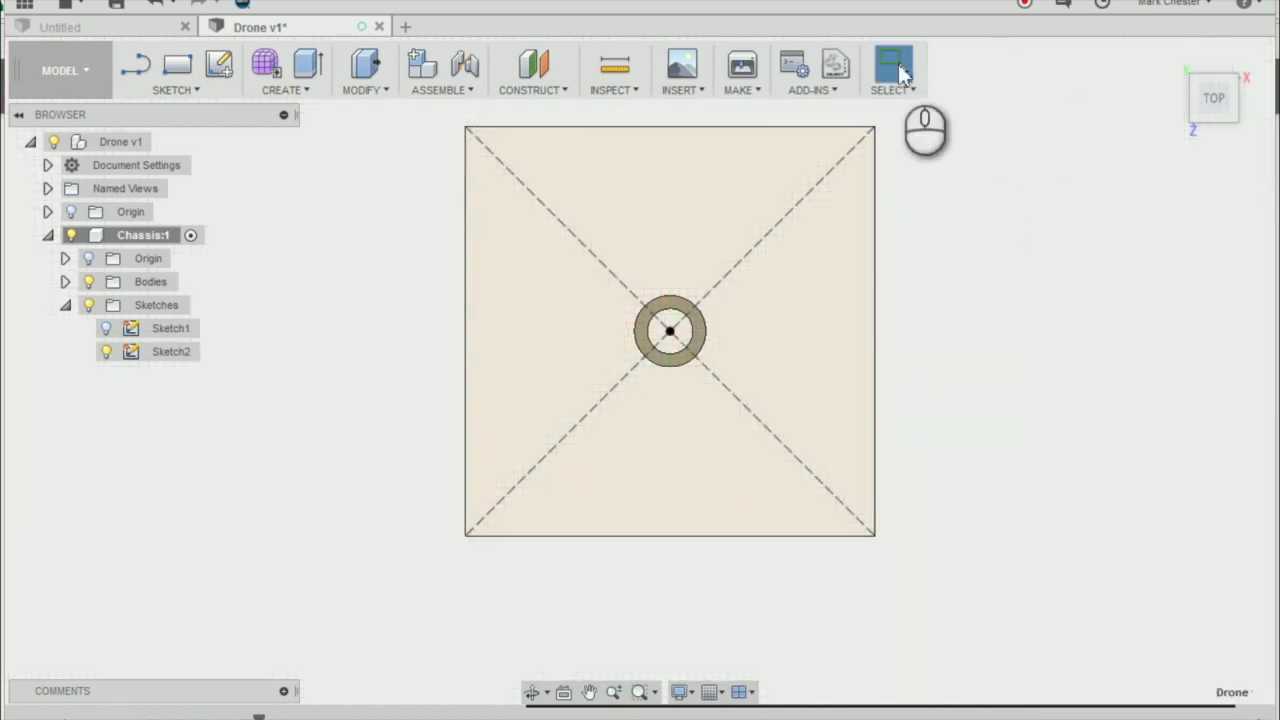
Step: Move the tube body point to point, from the centre of its upper rim to the back corner of the square sketch
{"action": "scroll", "coordinate": [950, 197], "scroll_direction": "down", "scroll_amount": 2}
{"action": "scroll", "coordinate": [791, 243], "scroll_direction": "up", "scroll_amount": 2}
{"action": "left_click", "coordinate": [1201, 100]}
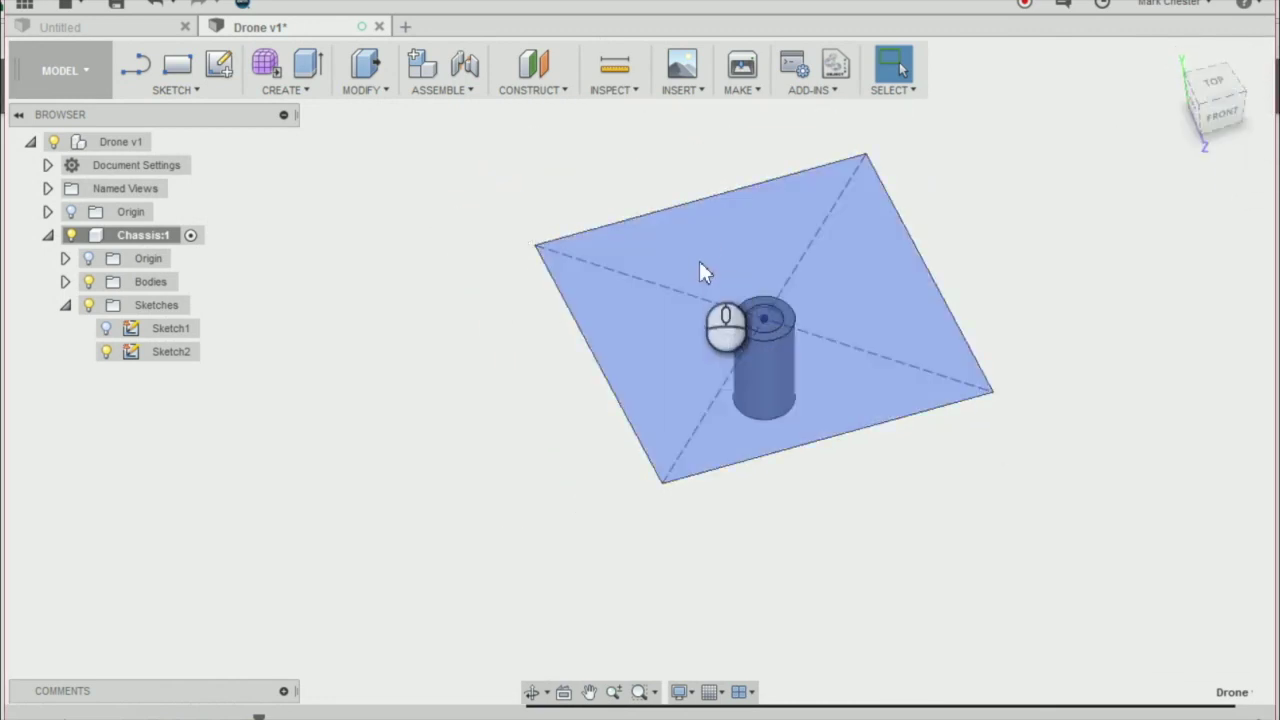
{"action": "left_click", "coordinate": [358, 96]}
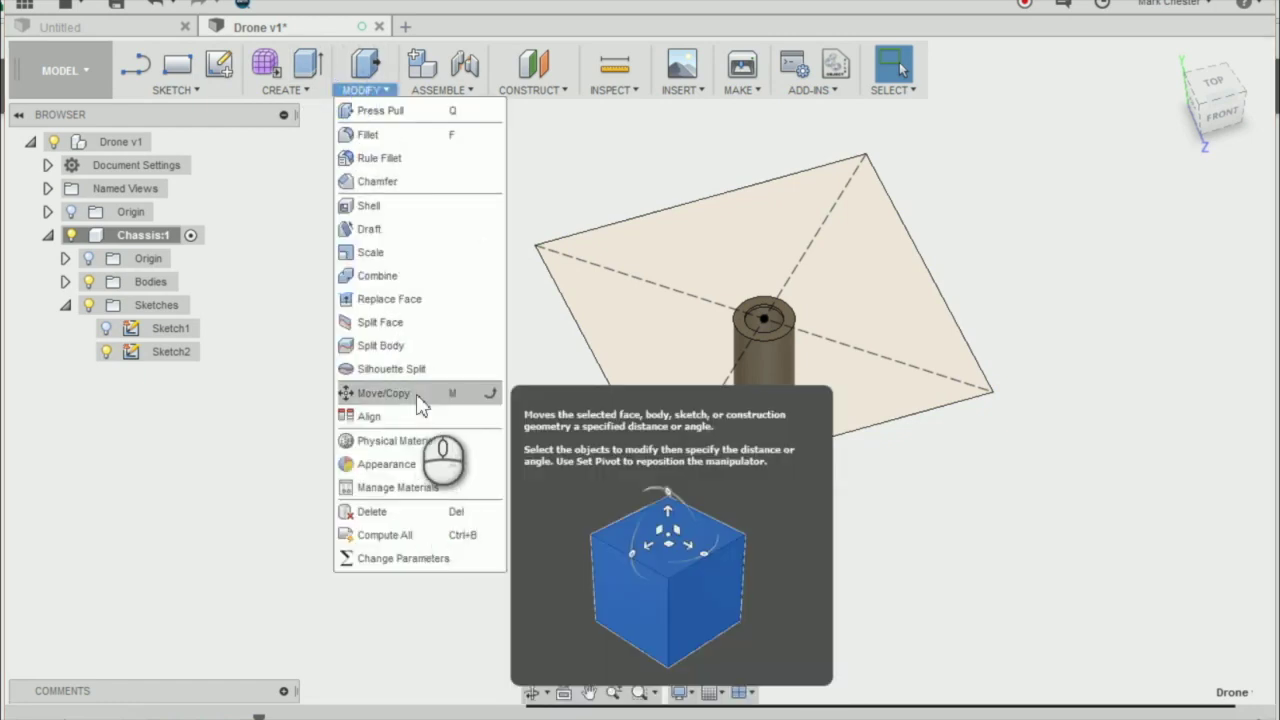
{"action": "left_click", "coordinate": [420, 393]}
{"action": "scroll", "coordinate": [651, 271], "scroll_direction": "up", "scroll_amount": 1}
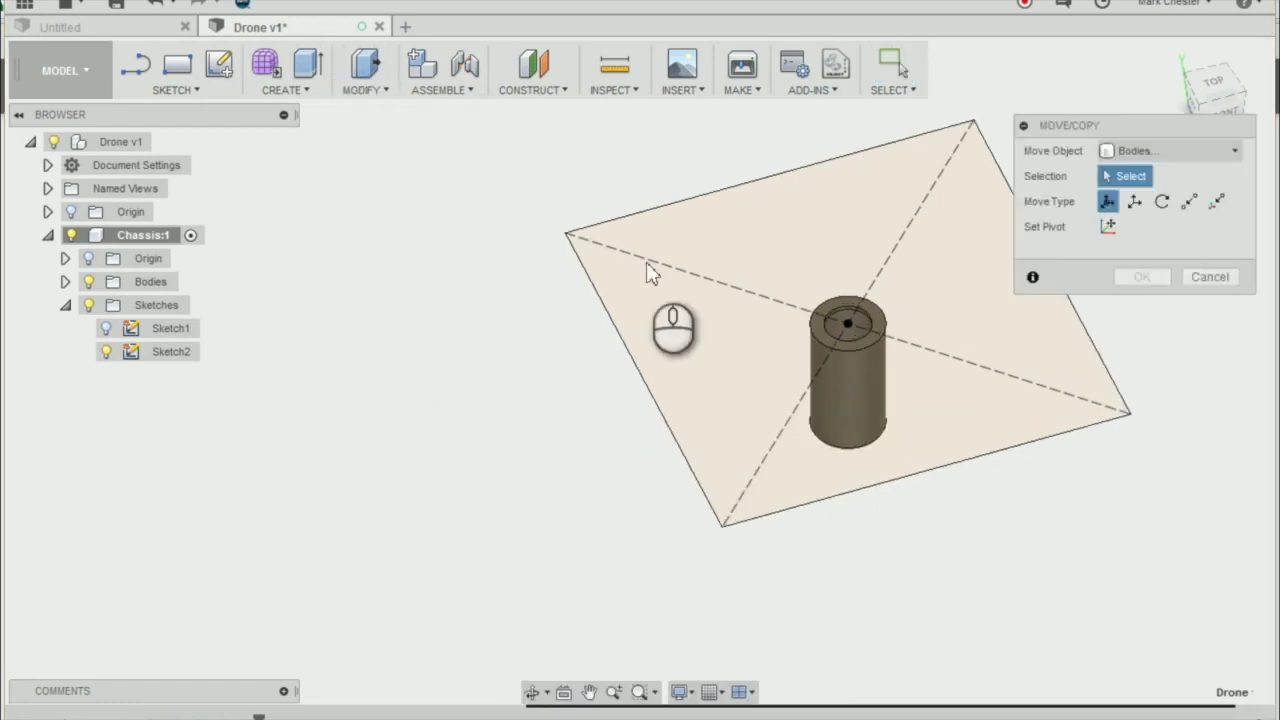
{"action": "scroll", "coordinate": [908, 260], "scroll_direction": "up", "scroll_amount": 2}
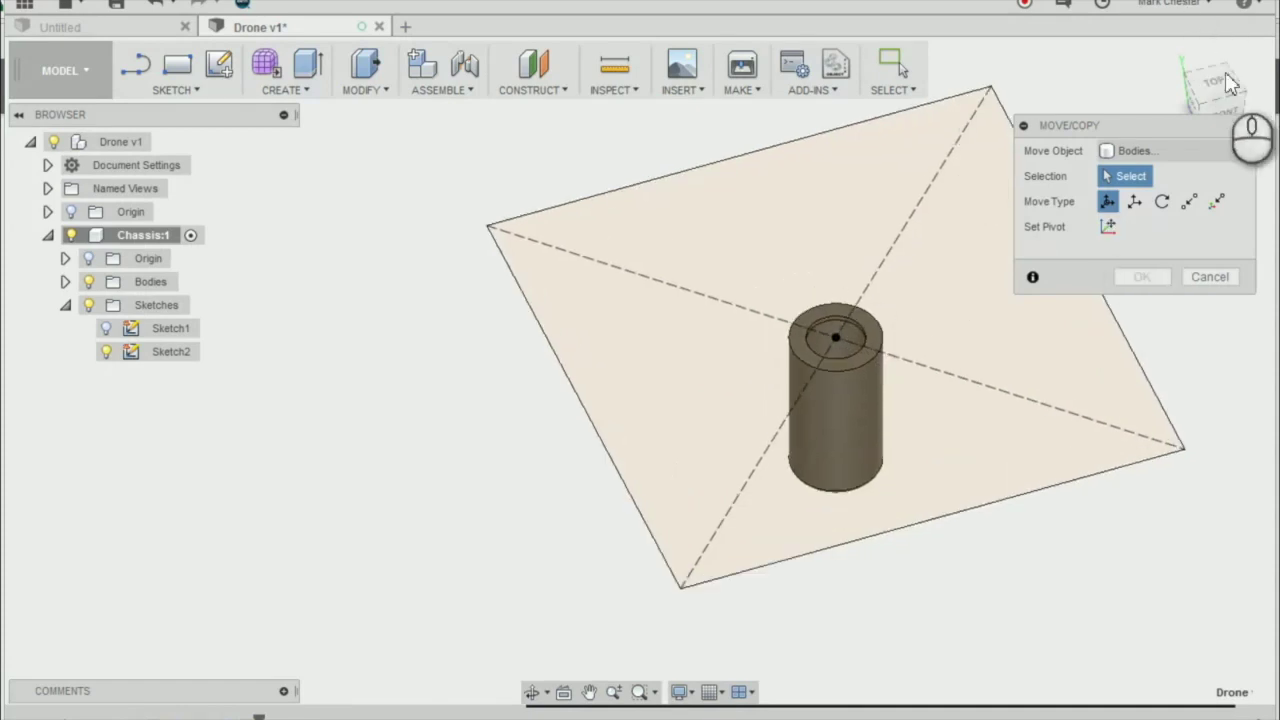
{"action": "left_click", "coordinate": [850, 381]}
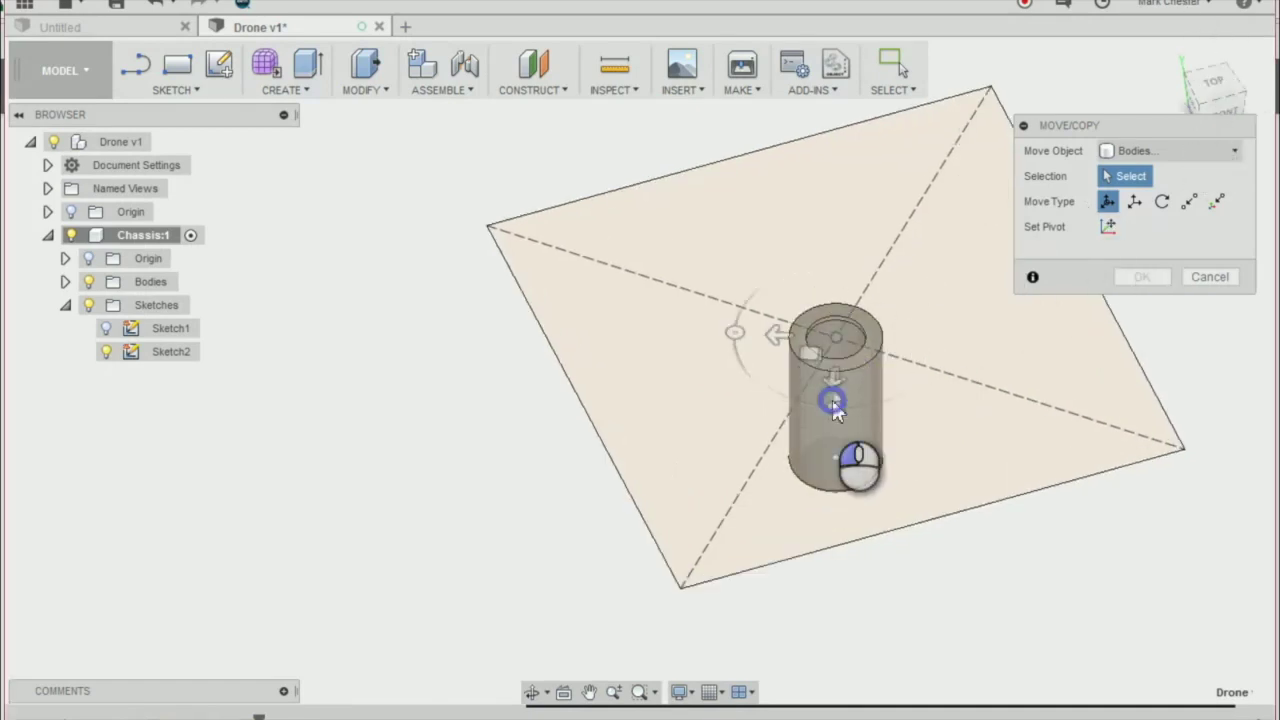
{"action": "left_click", "coordinate": [1189, 201]}
{"action": "scroll", "coordinate": [835, 315], "scroll_direction": "up", "scroll_amount": 1}
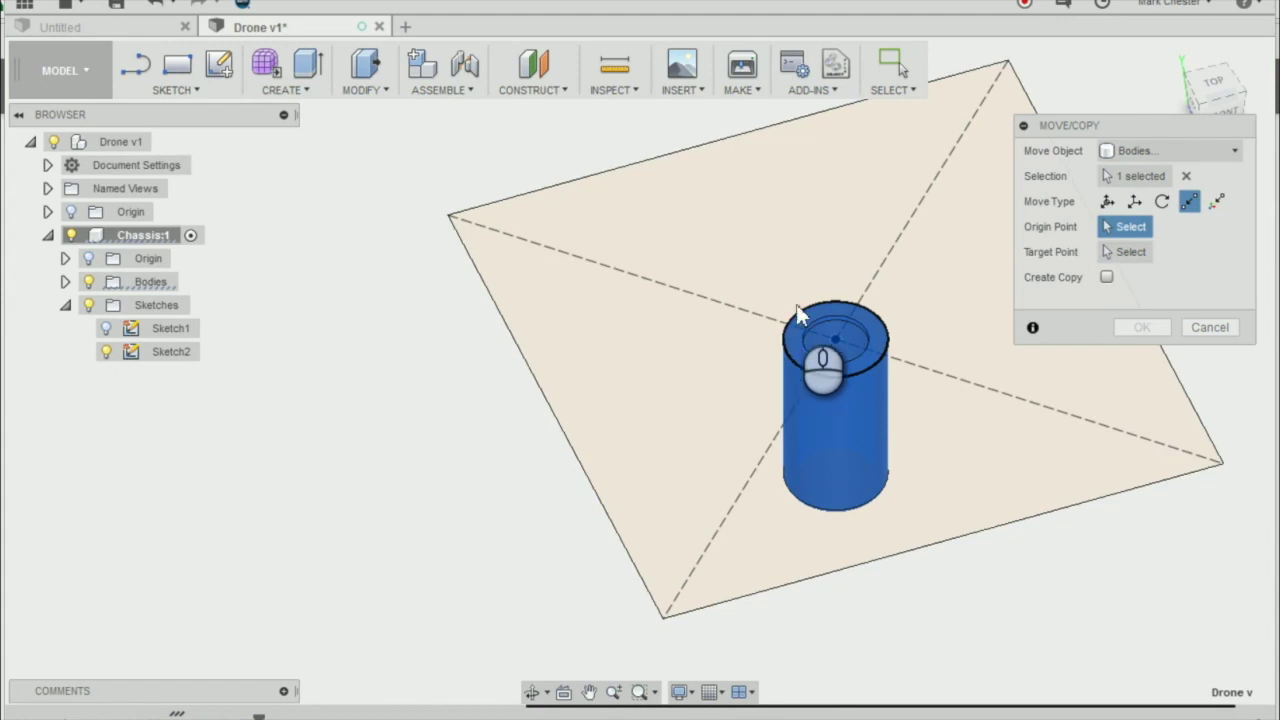
{"action": "left_click", "coordinate": [785, 340]}
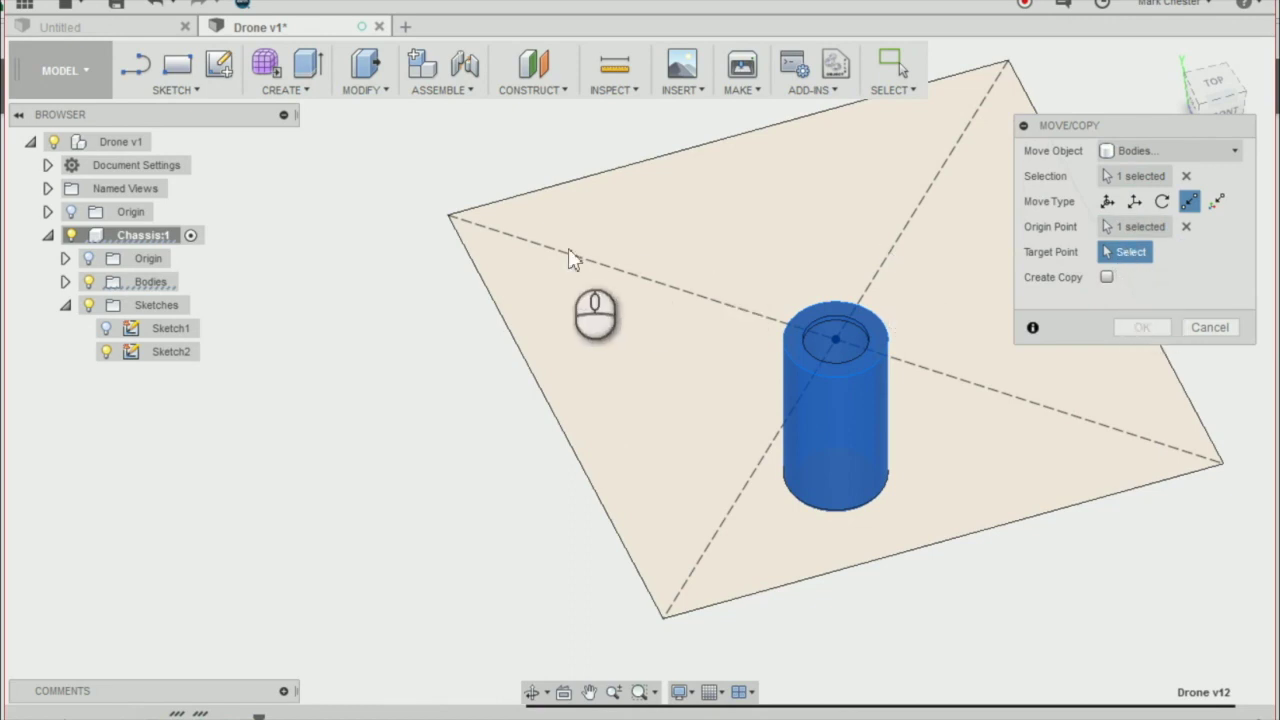
{"action": "left_click", "coordinate": [449, 216]}
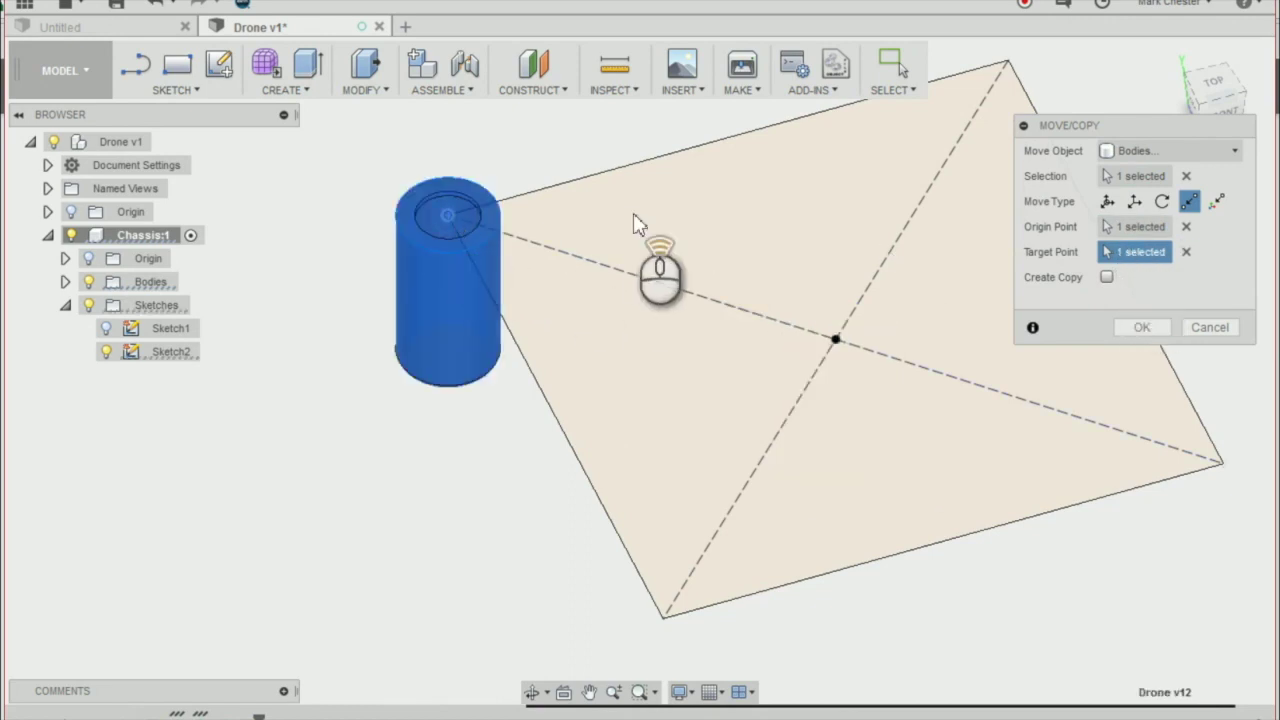
{"action": "scroll", "coordinate": [657, 280], "scroll_direction": "down", "scroll_amount": 2}
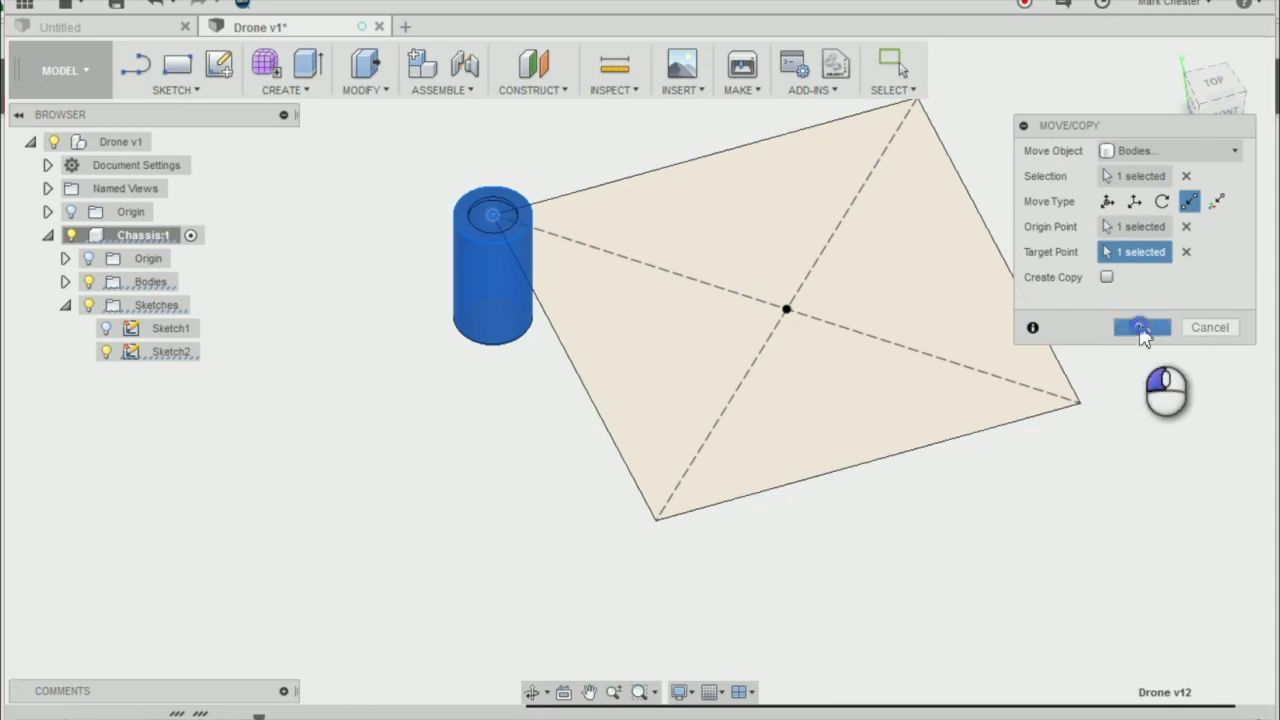
{"action": "left_click", "coordinate": [1141, 328]}
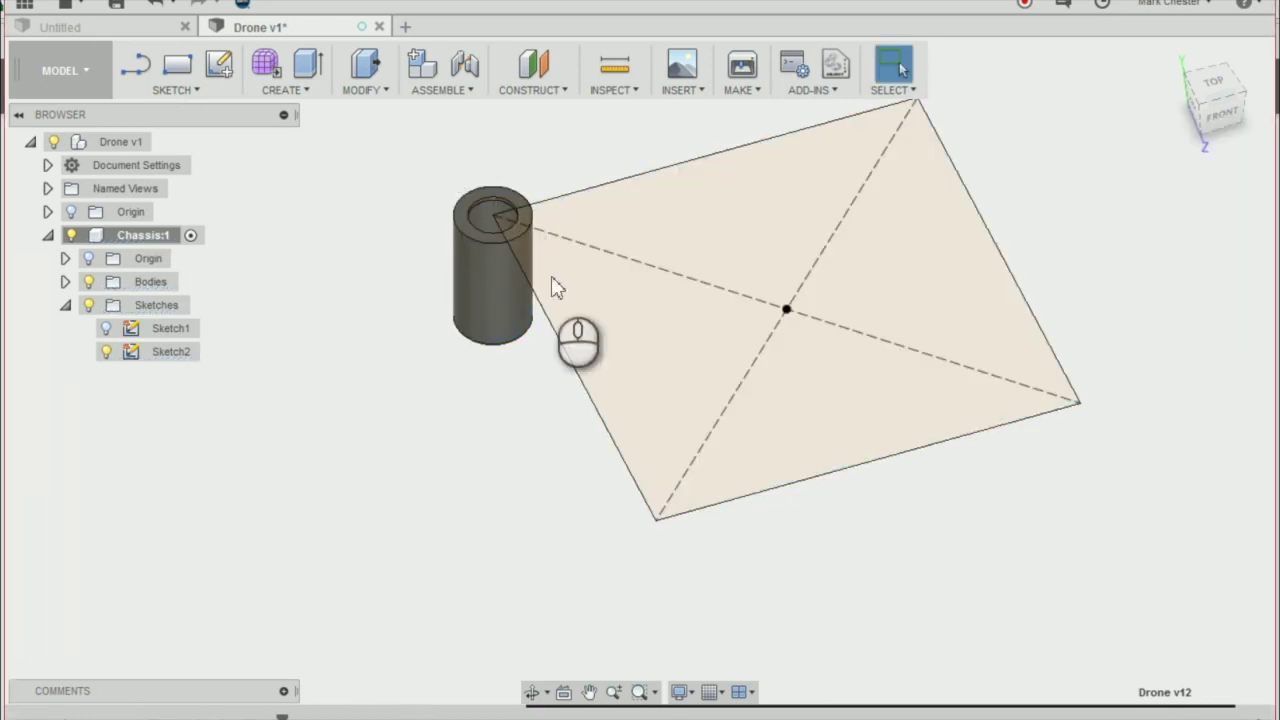
Step: Start a circular pattern with the pattern type set to Bodies and the tube body as the object
{"action": "scroll", "coordinate": [814, 320], "scroll_direction": "down", "scroll_amount": 2}
{"action": "scroll", "coordinate": [814, 240], "scroll_direction": "up", "scroll_amount": 3}
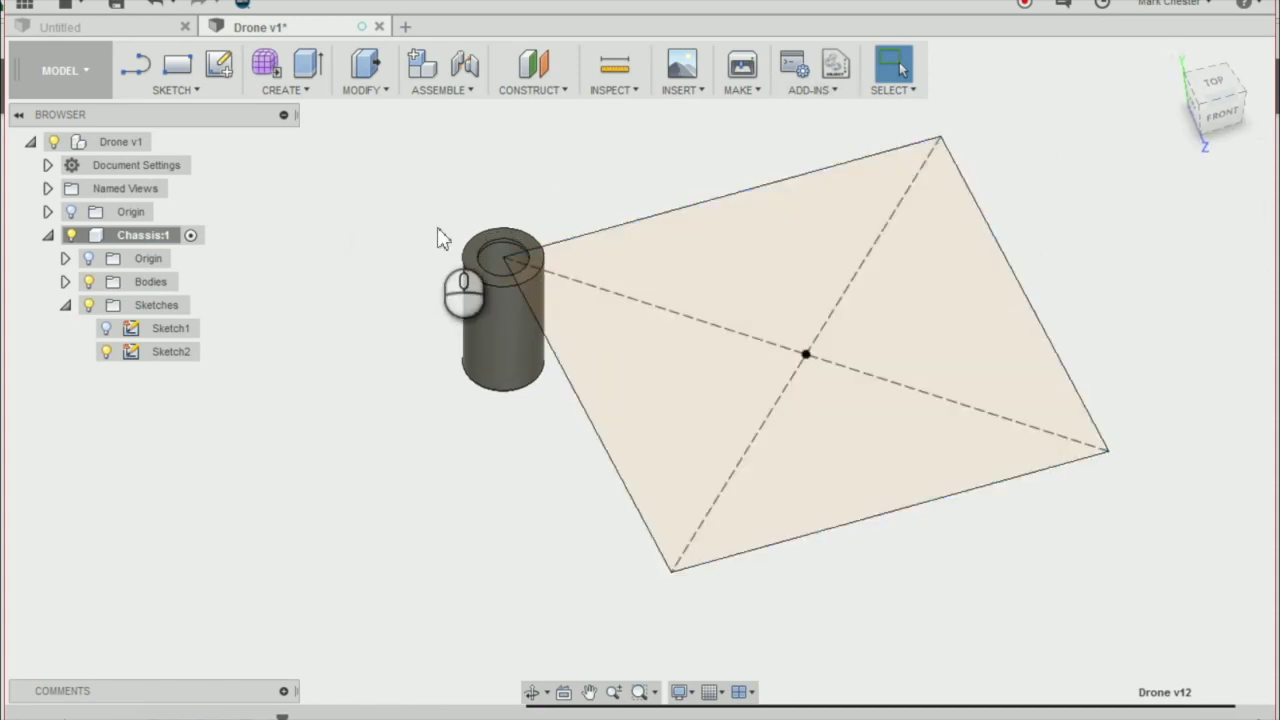
{"action": "scroll", "coordinate": [449, 297], "scroll_direction": "down", "scroll_amount": 3}
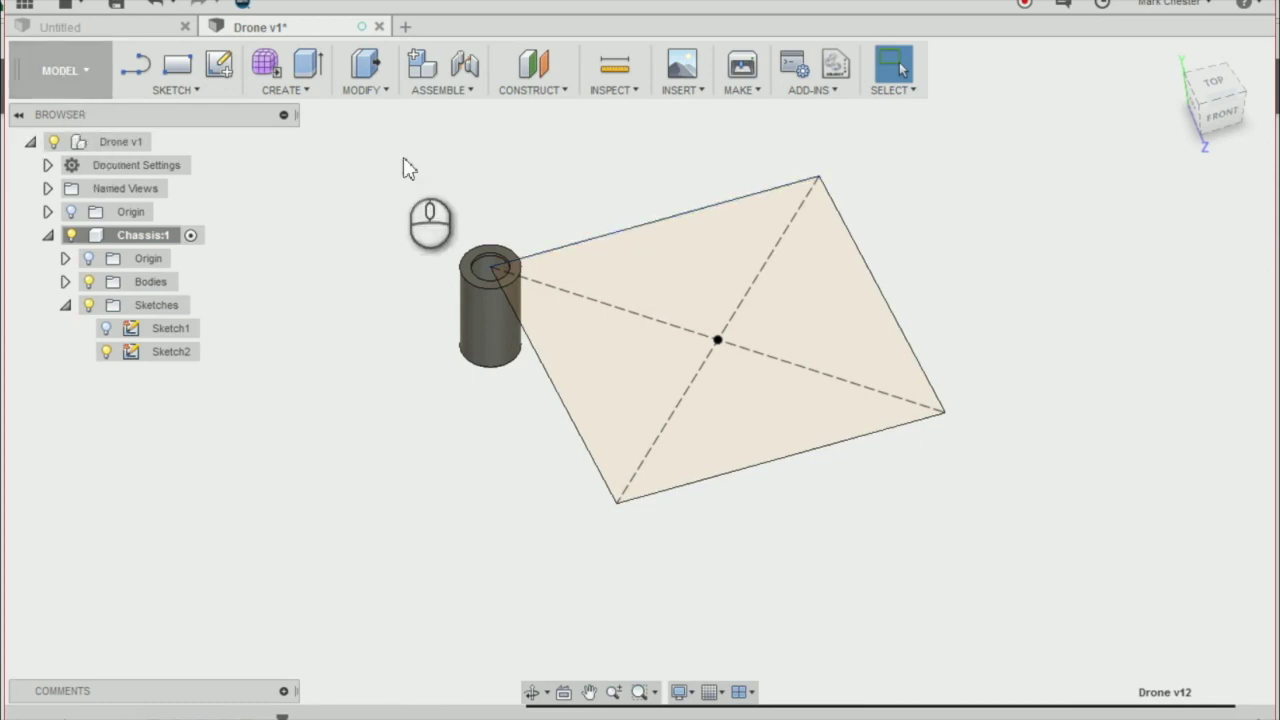
{"action": "left_click", "coordinate": [294, 96]}
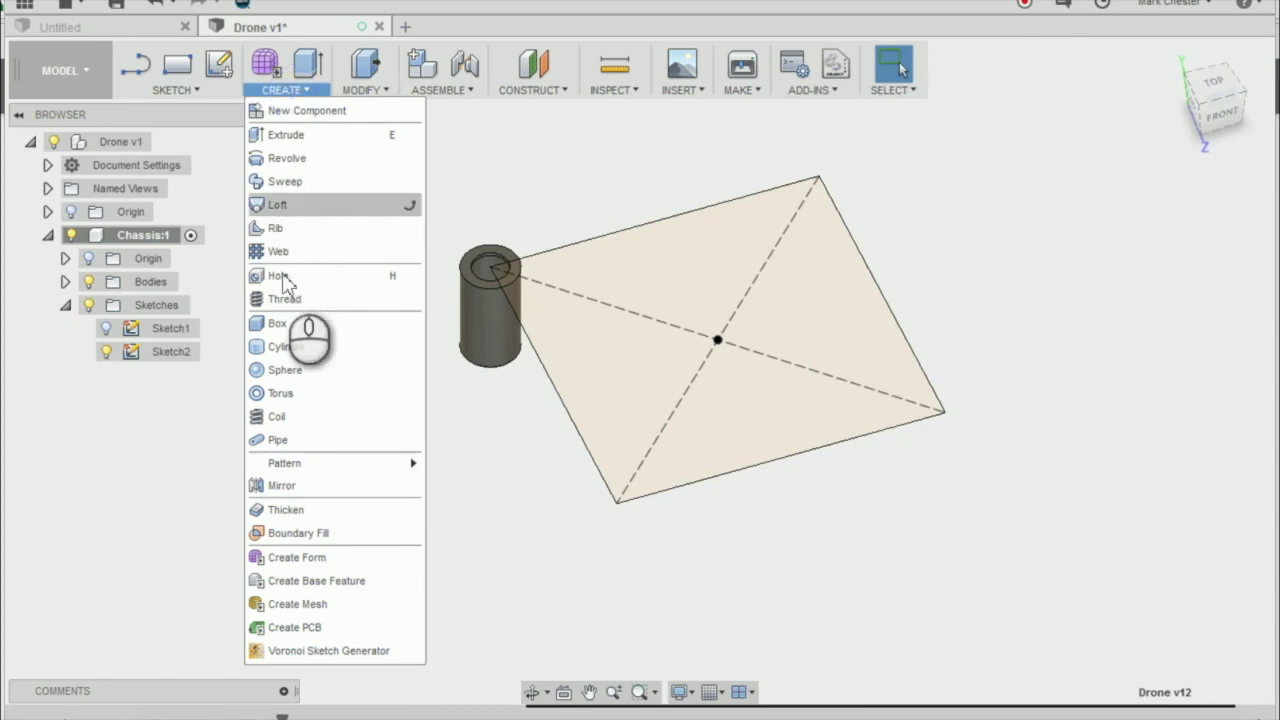
{"action": "mouse_move", "coordinate": [318, 472]}
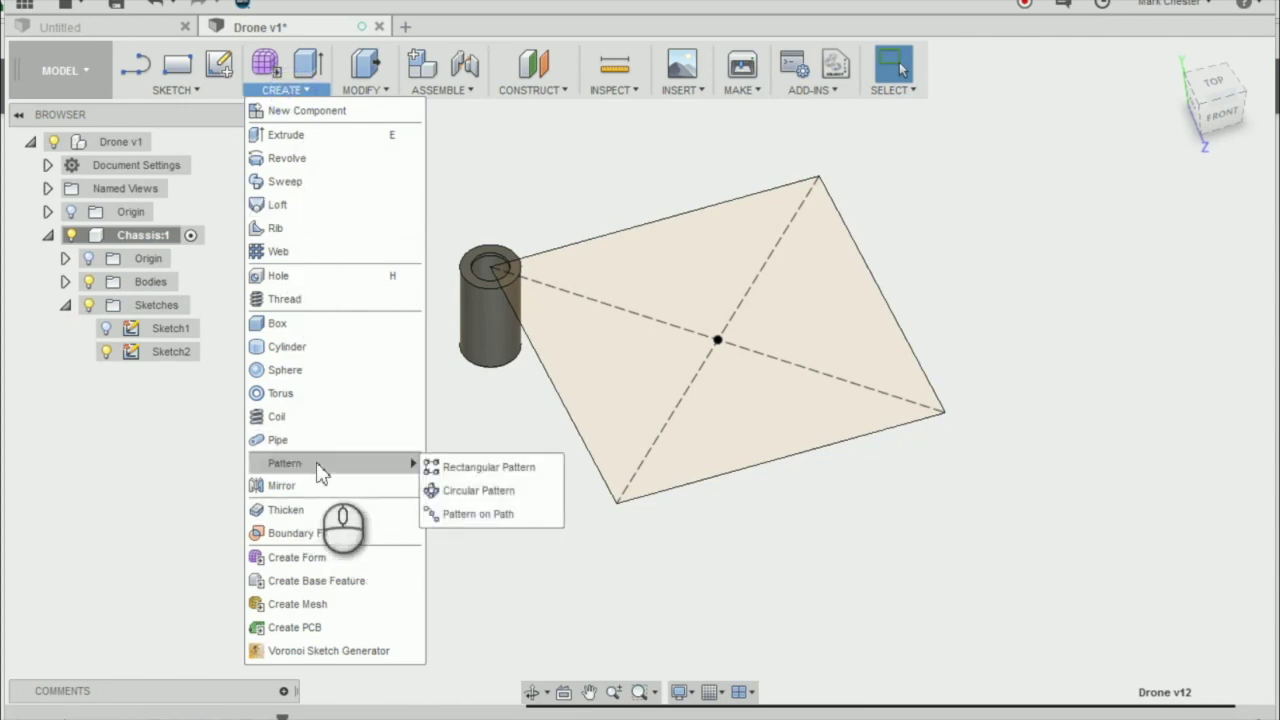
{"action": "left_click", "coordinate": [475, 491]}
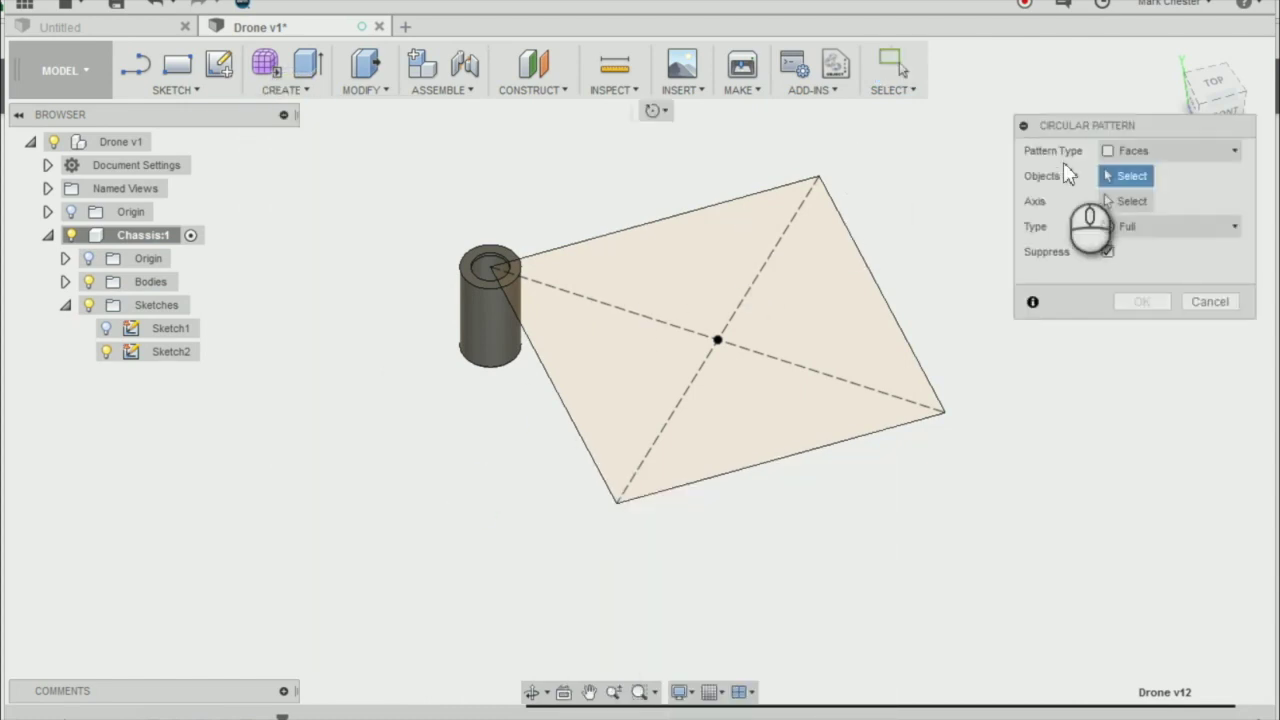
{"action": "left_click", "coordinate": [1118, 150]}
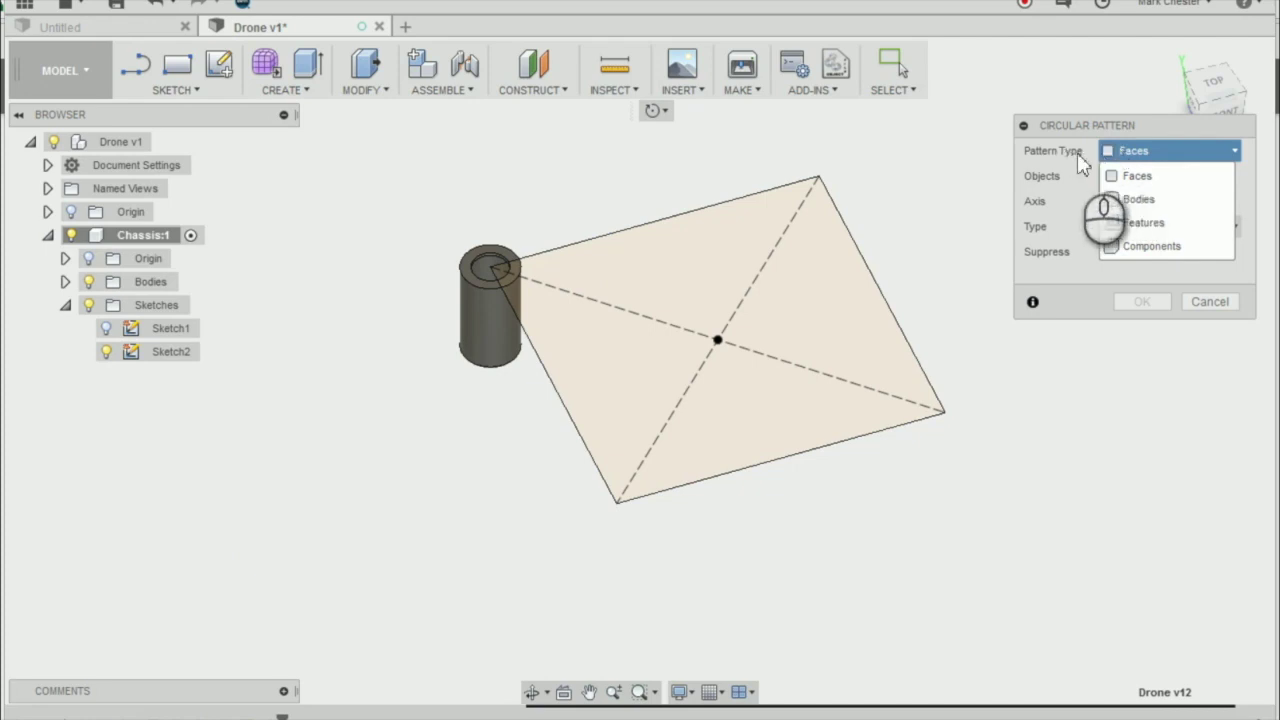
{"action": "left_click", "coordinate": [1135, 200]}
{"action": "scroll", "coordinate": [497, 290], "scroll_direction": "up", "scroll_amount": 3}
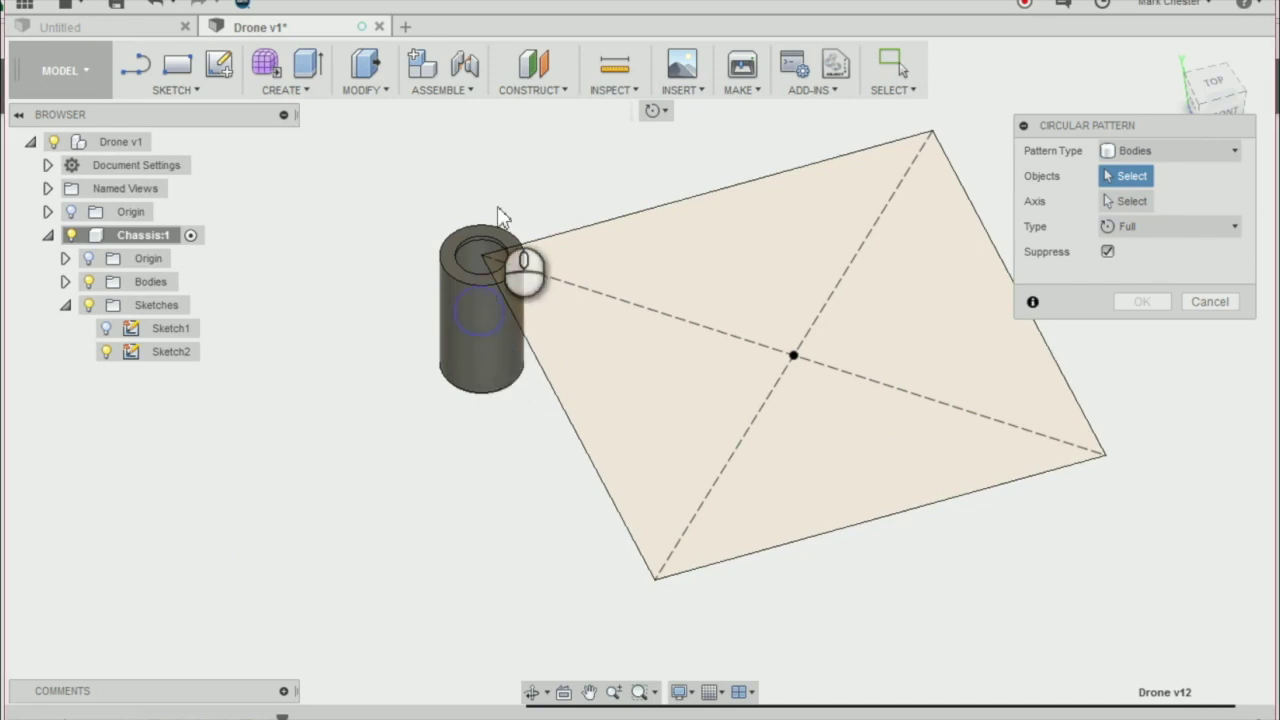
{"action": "left_click", "coordinate": [468, 318]}
Step: Pattern the tube around the vertical origin axis with a quantity of 4 over the full circle
{"action": "left_click", "coordinate": [1130, 202]}
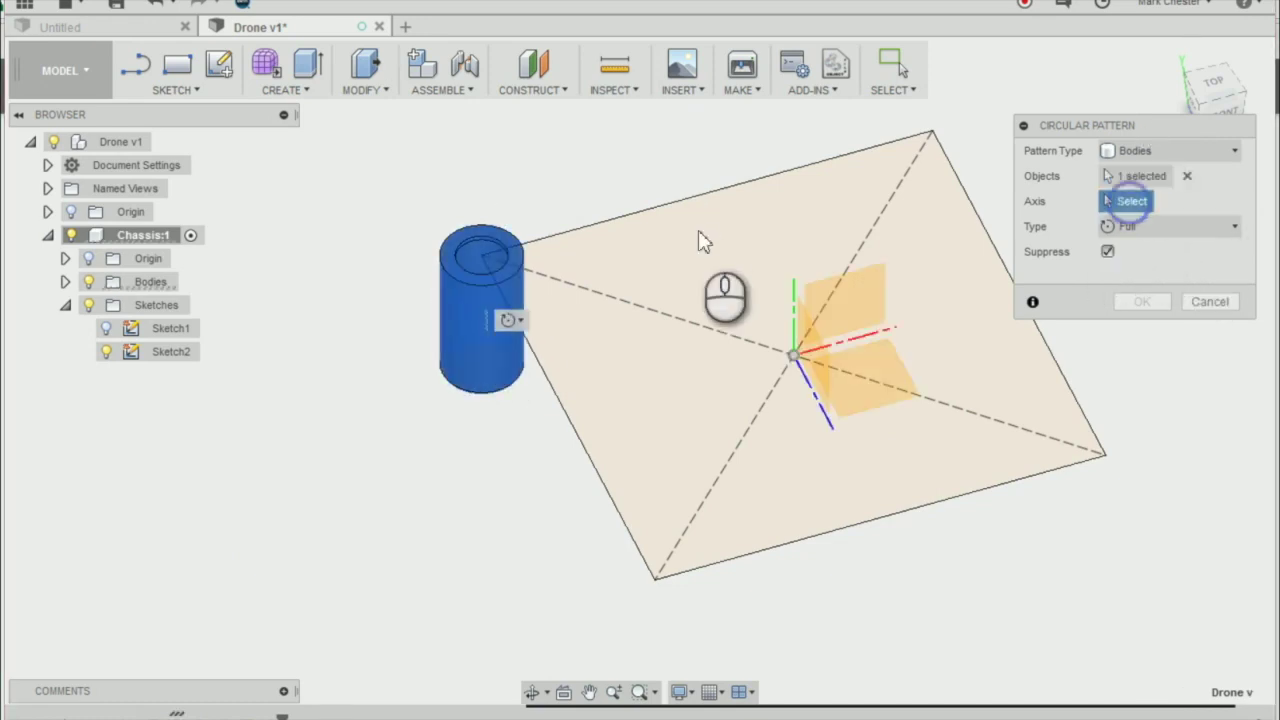
{"action": "scroll", "coordinate": [741, 284], "scroll_direction": "down", "scroll_amount": 2}
{"action": "scroll", "coordinate": [786, 277], "scroll_direction": "up", "scroll_amount": 2}
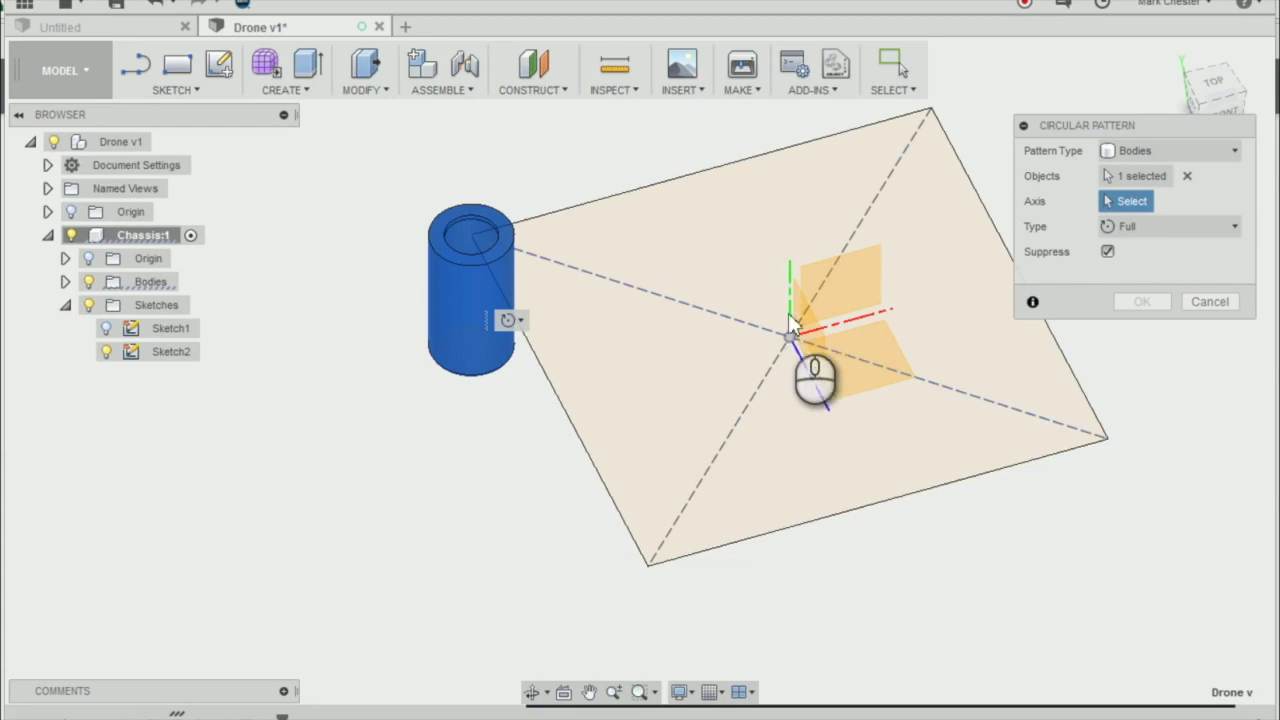
{"action": "scroll", "coordinate": [800, 318], "scroll_direction": "down", "scroll_amount": 1}
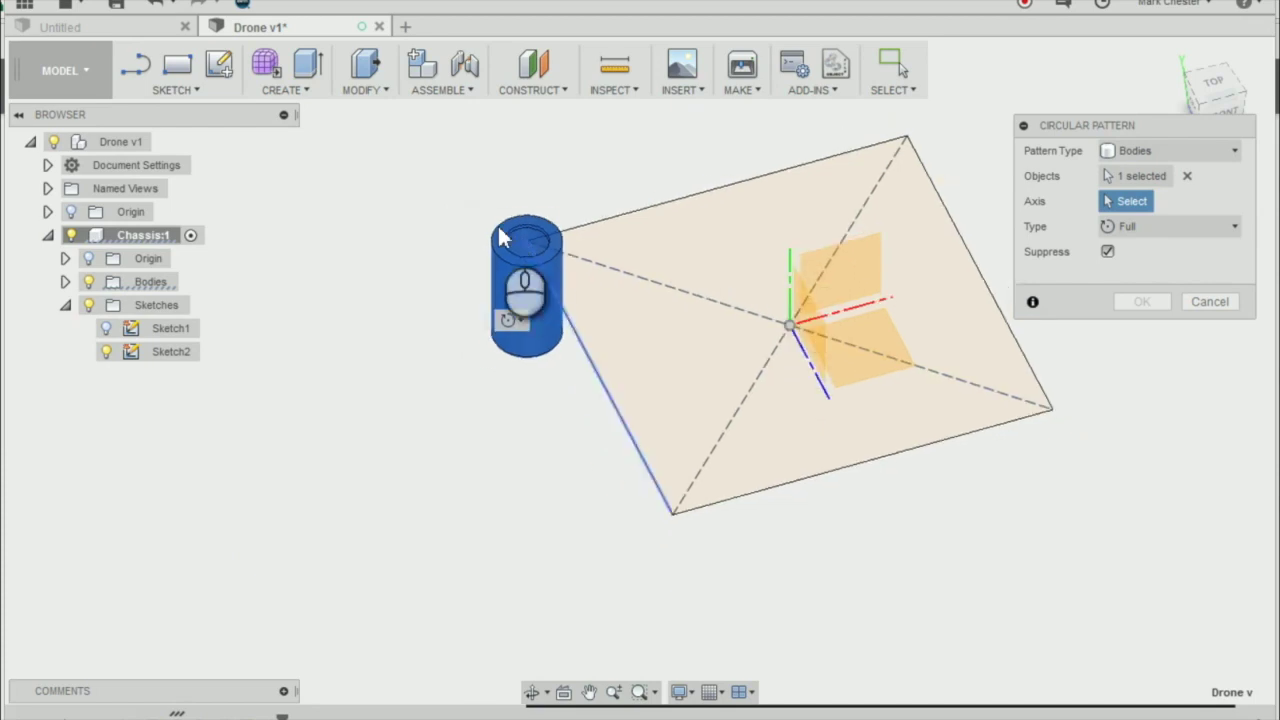
{"action": "left_click", "coordinate": [790, 287]}
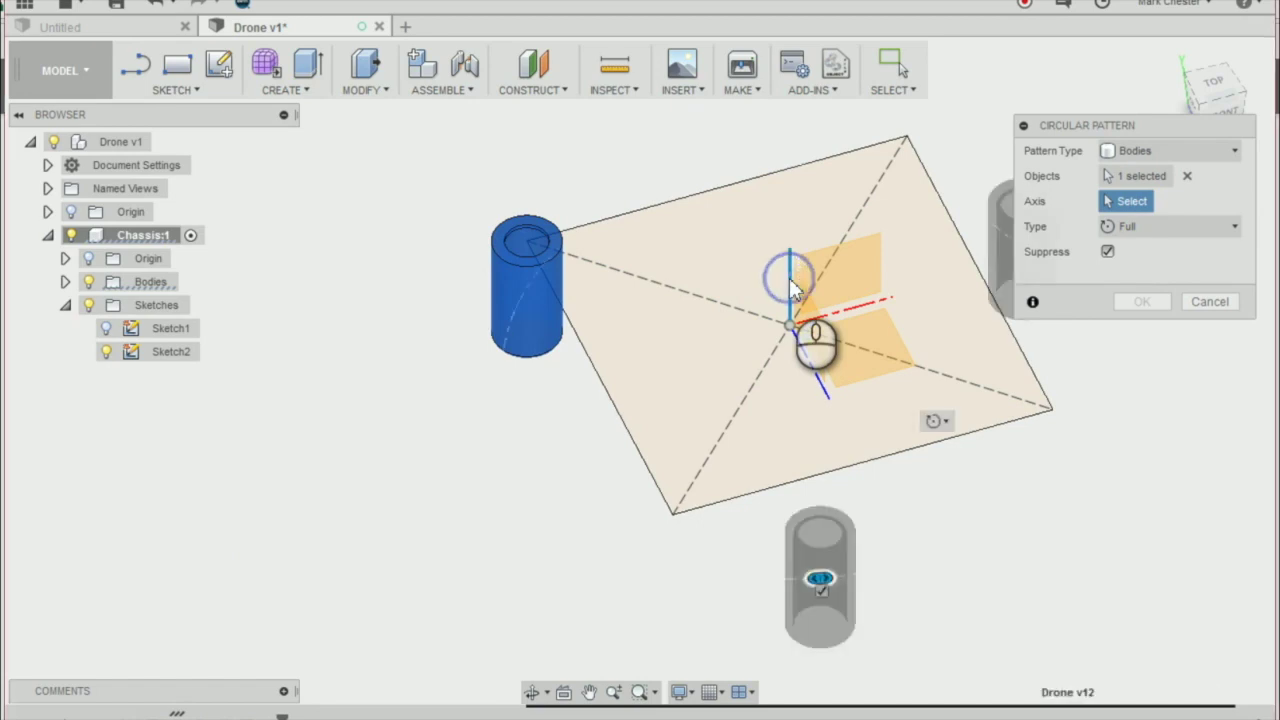
{"action": "scroll", "coordinate": [640, 233], "scroll_direction": "down", "scroll_amount": 1}
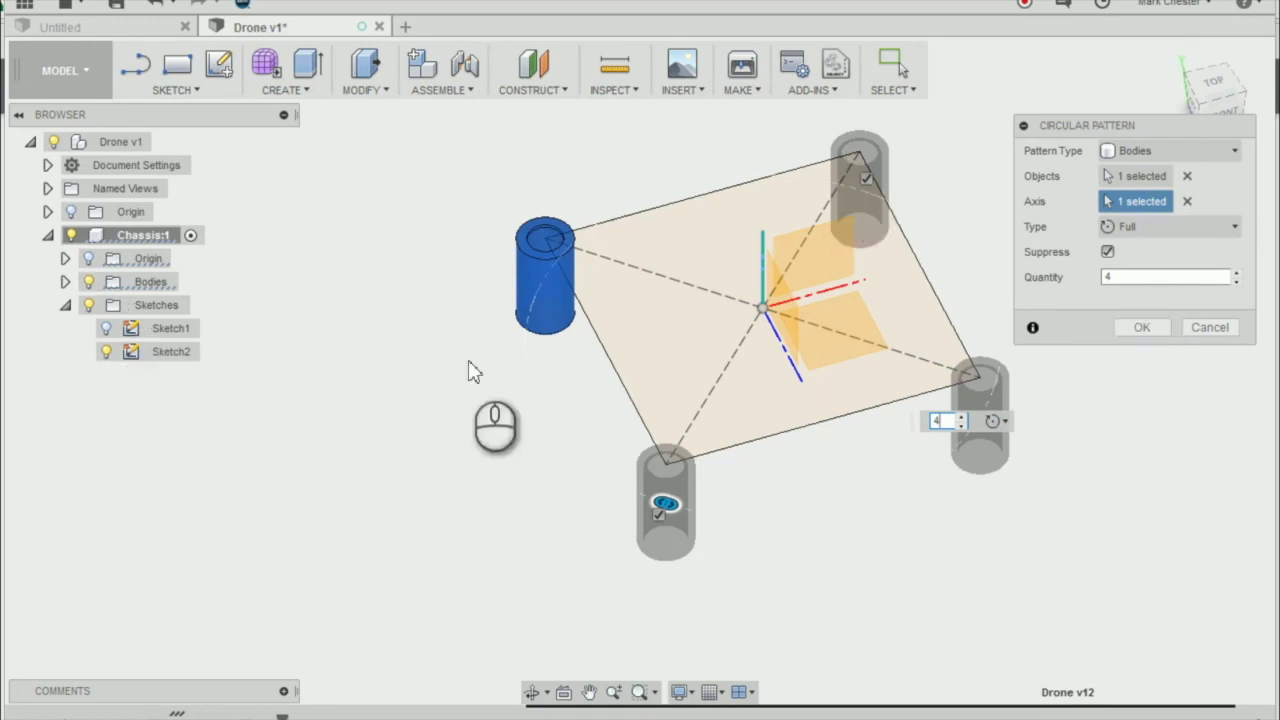
{"action": "left_click", "coordinate": [1130, 334]}
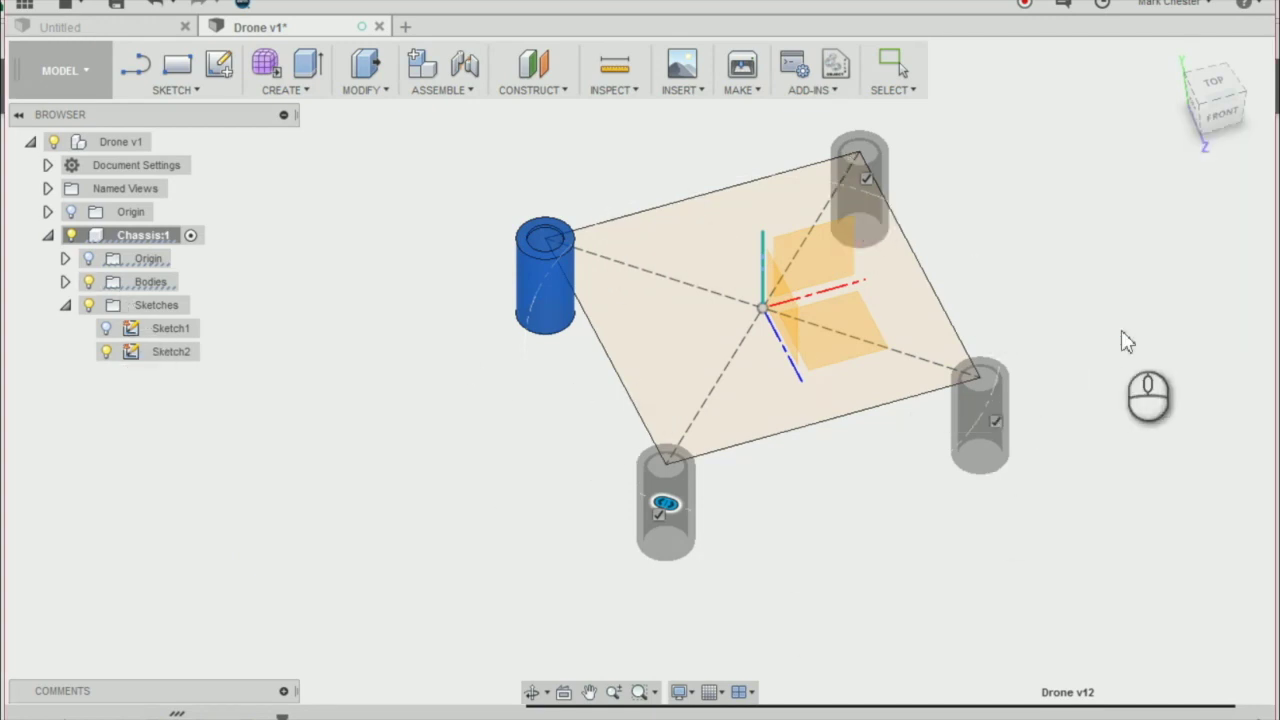
Step: Hide the 47 mm square sketch, Sketch2, in the Chassis component
{"action": "scroll", "coordinate": [929, 386], "scroll_direction": "down", "scroll_amount": 1}
{"action": "scroll", "coordinate": [690, 207], "scroll_direction": "up", "scroll_amount": 2}
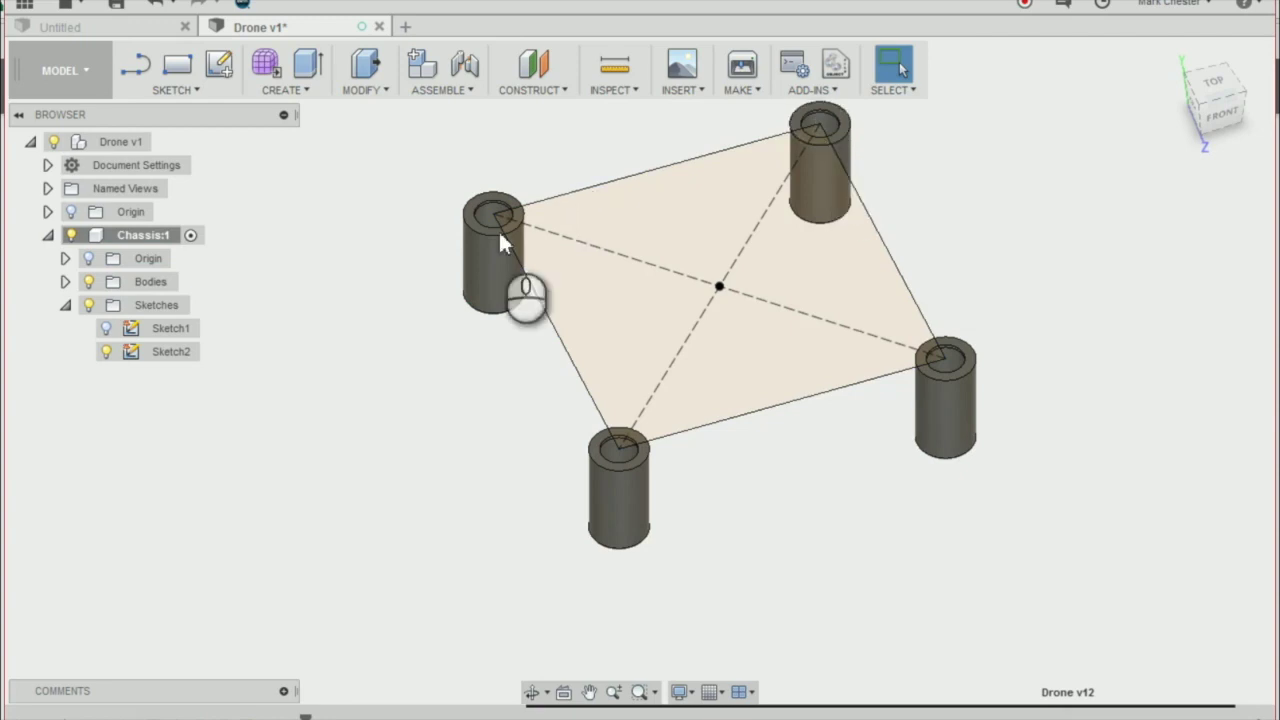
{"action": "scroll", "coordinate": [868, 585], "scroll_direction": "down", "scroll_amount": 1}
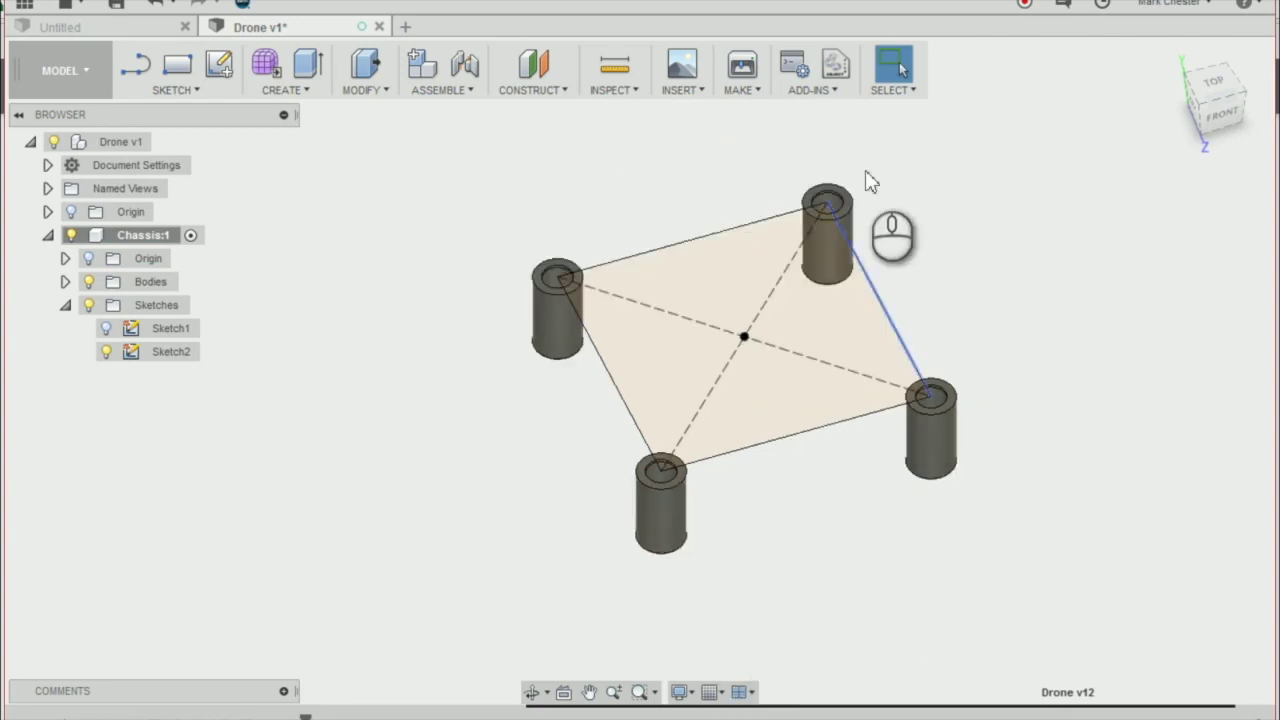
{"action": "scroll", "coordinate": [912, 262], "scroll_direction": "up", "scroll_amount": 1}
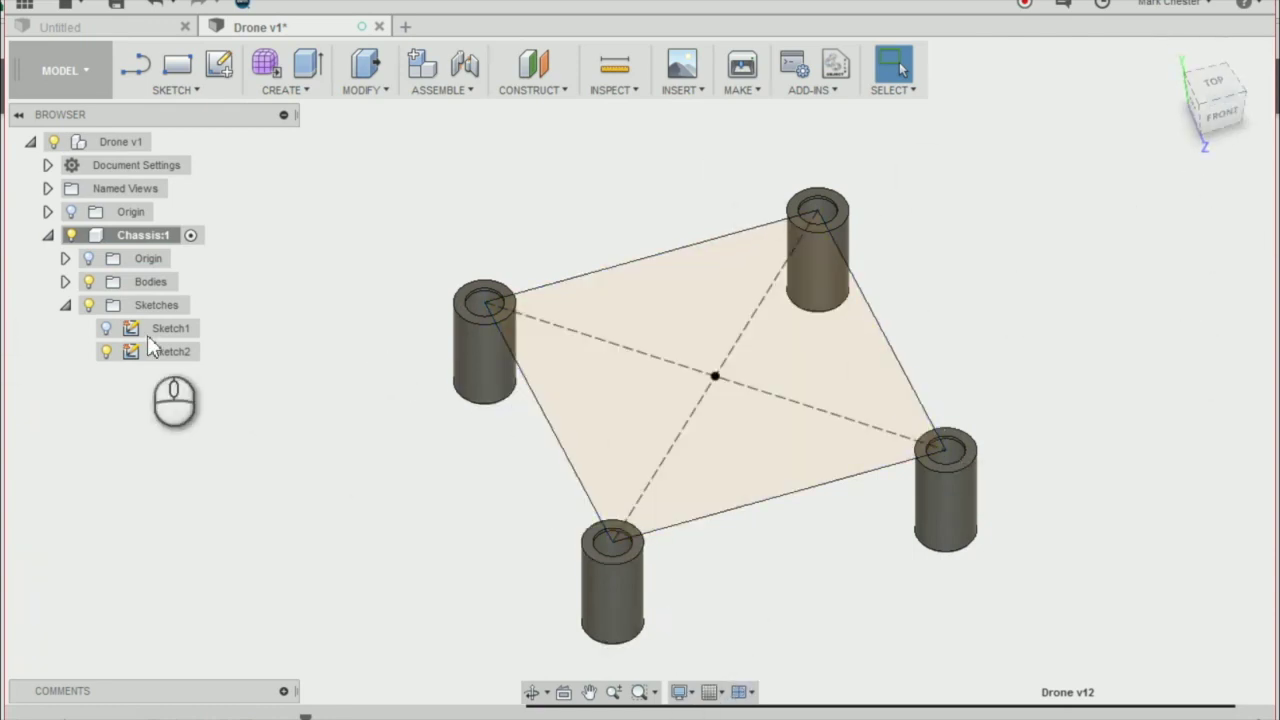
{"action": "left_click", "coordinate": [114, 358]}
{"action": "left_click", "coordinate": [108, 353]}
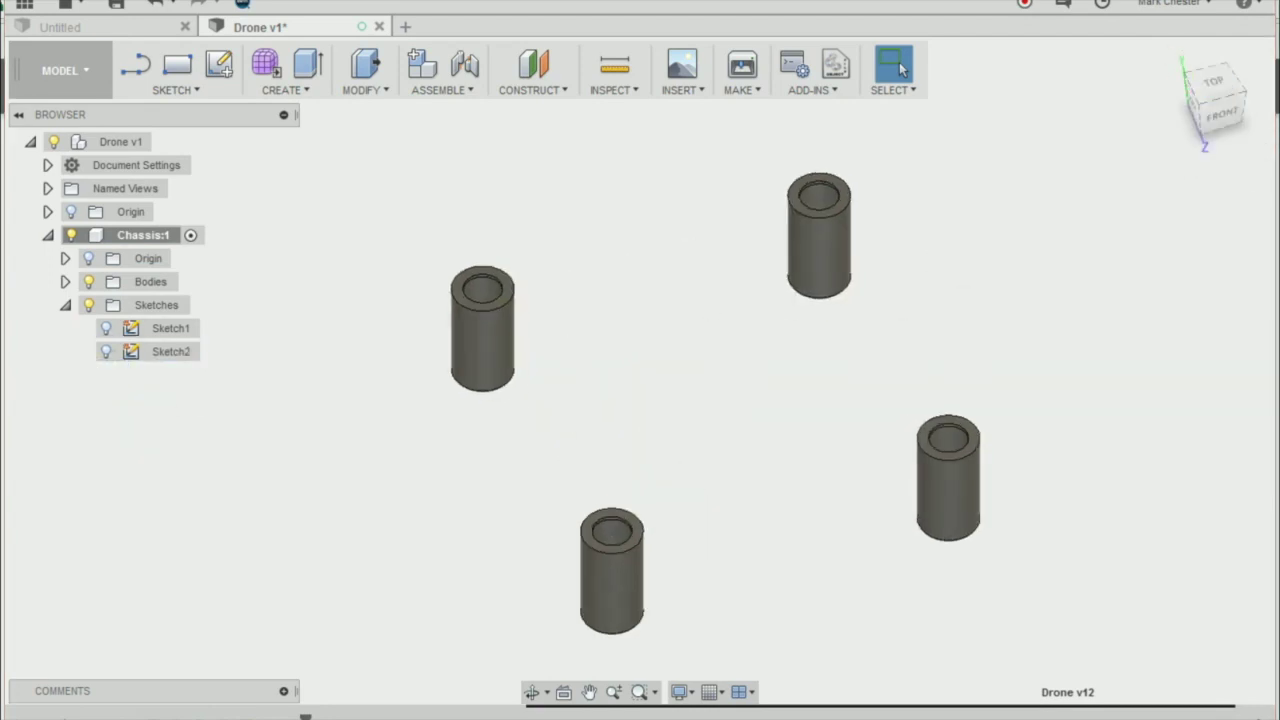
Step: Create a new sketch in the Chassis component on the horizontal origin plane between the four tubes
{"action": "left_click", "coordinate": [171, 91]}
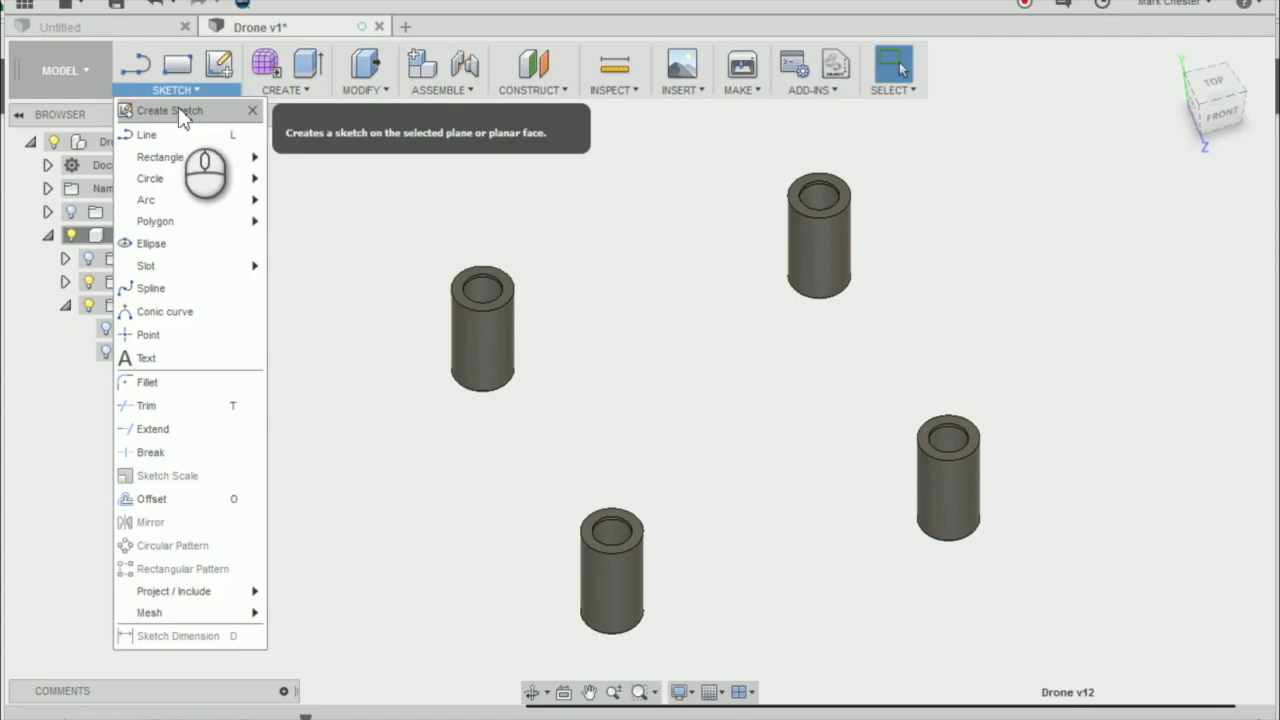
{"action": "left_click", "coordinate": [170, 110]}
{"action": "left_click", "coordinate": [771, 384]}
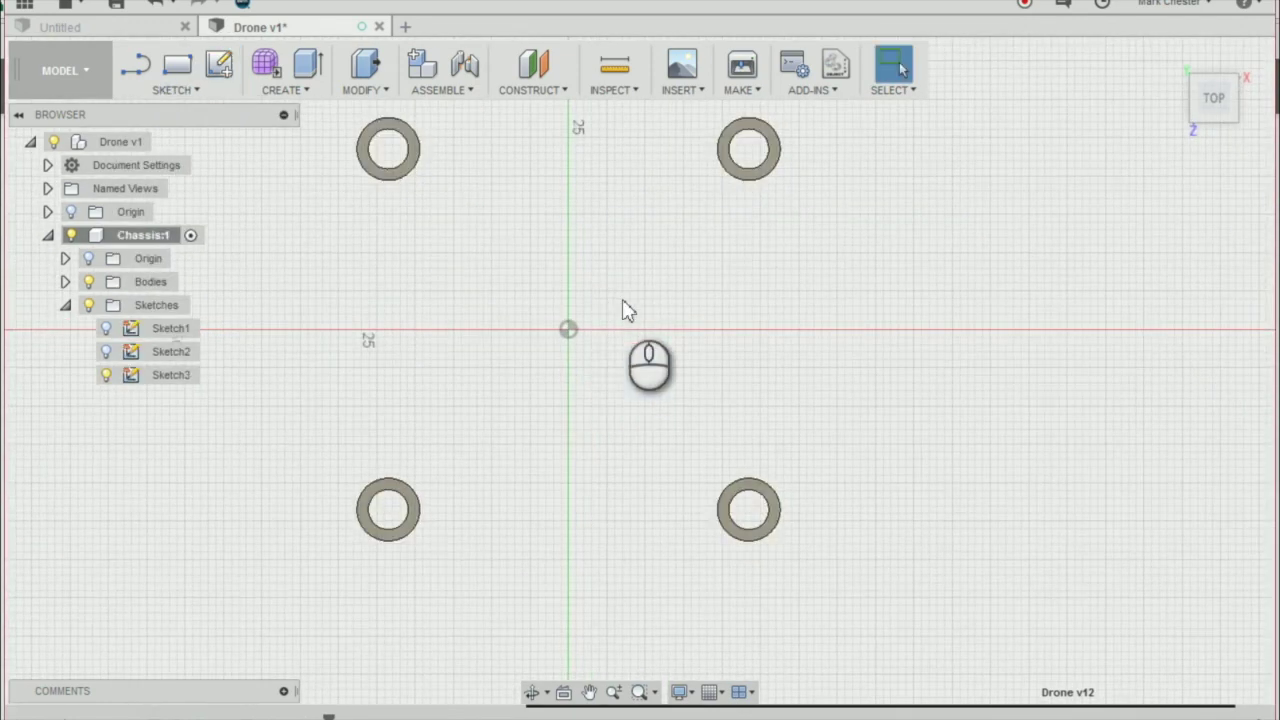
Step: Draw a 19 mm horizontal line from the origin in the negative X direction, midway between the two tubes on that side
{"action": "scroll", "coordinate": [355, 200], "scroll_direction": "up", "scroll_amount": 1}
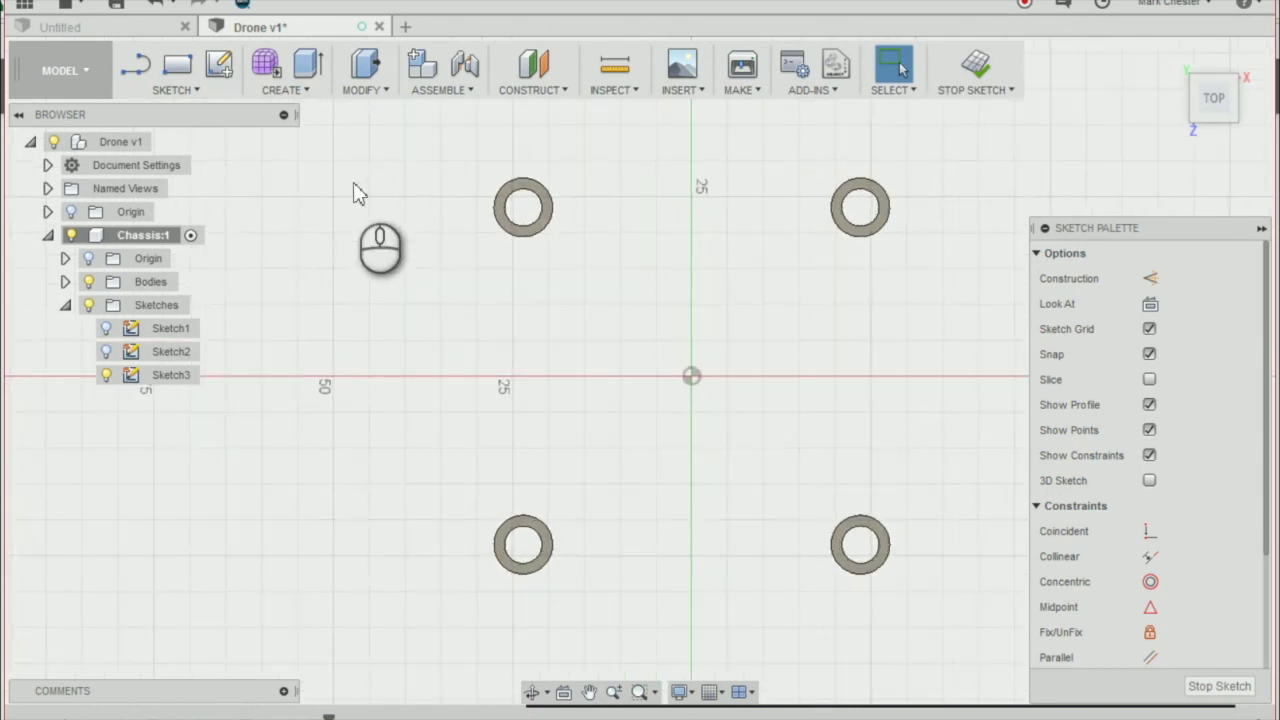
{"action": "left_click", "coordinate": [176, 89]}
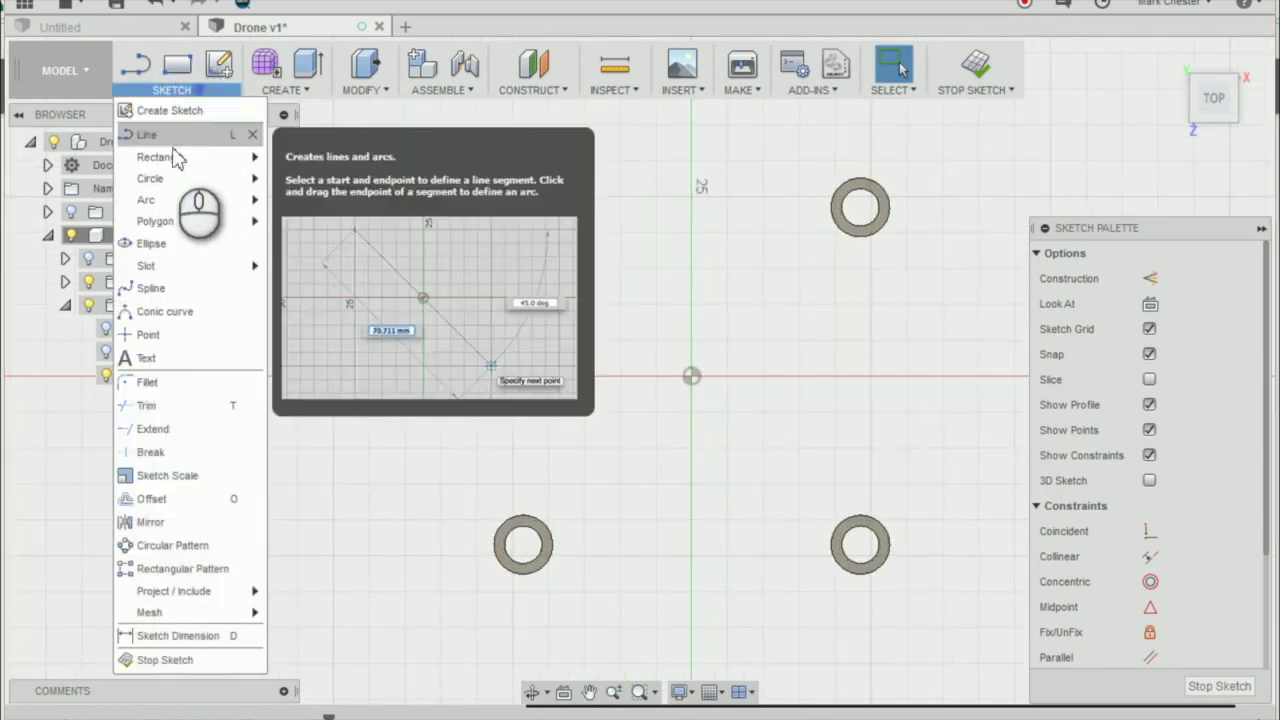
{"action": "left_click", "coordinate": [168, 138]}
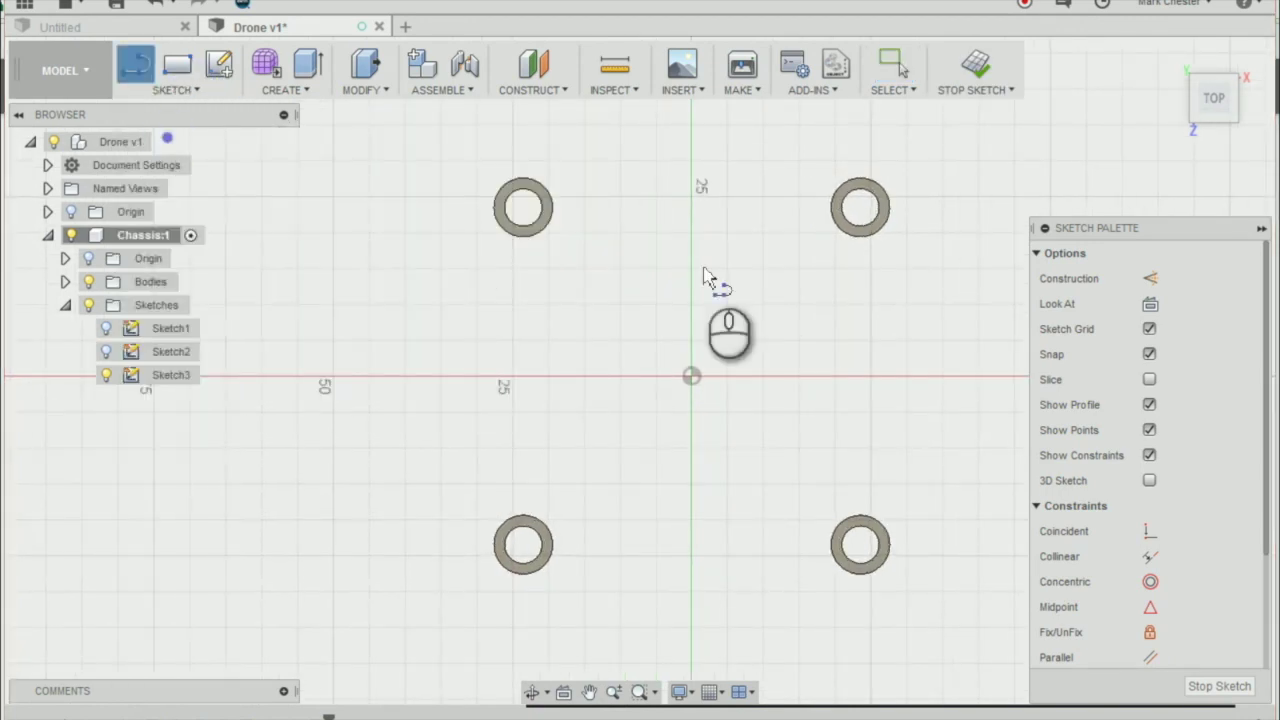
{"action": "left_click_drag", "start_coordinate": [693, 385], "coordinate": [601, 382]}
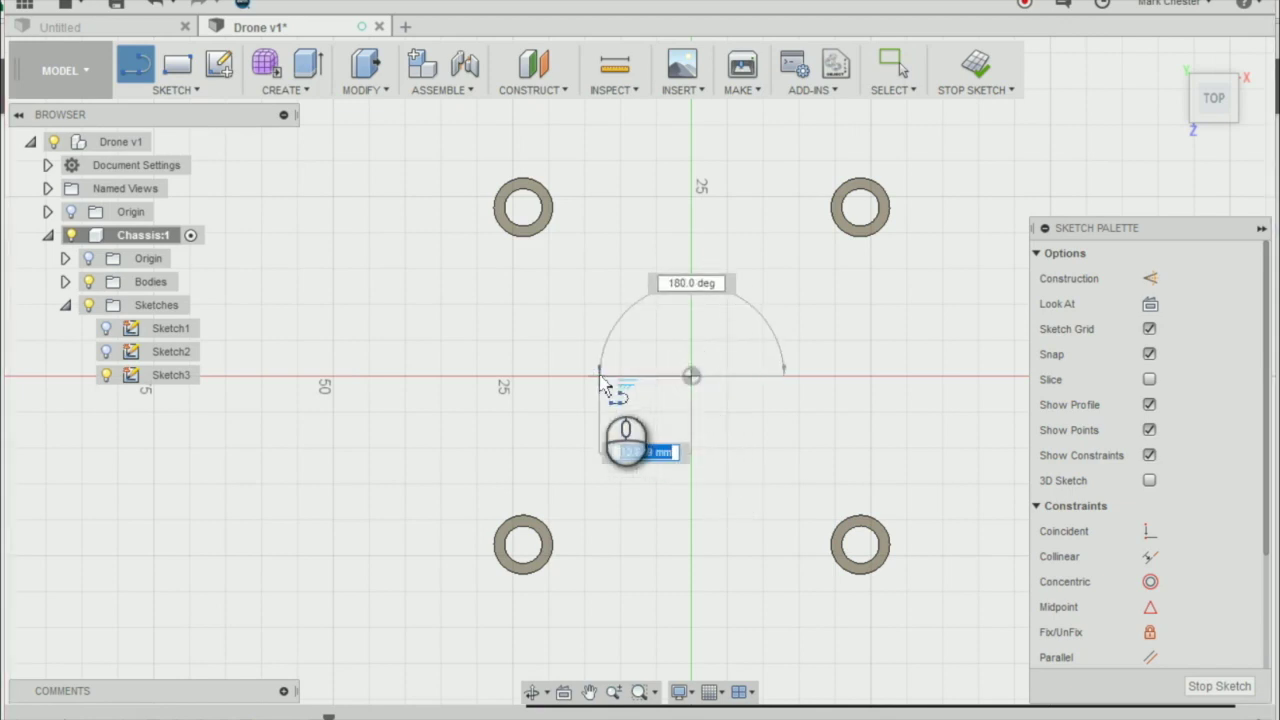
{"action": "type", "text": "1"}
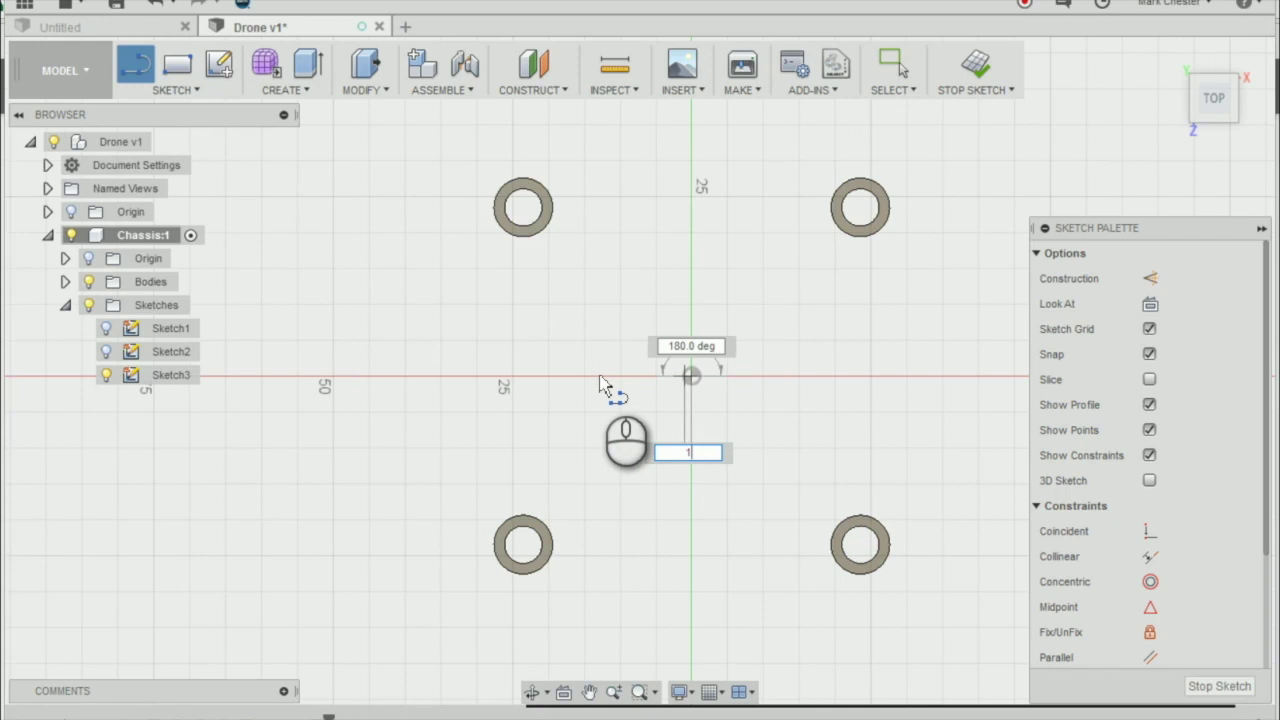
{"action": "key", "text": "Tab"}
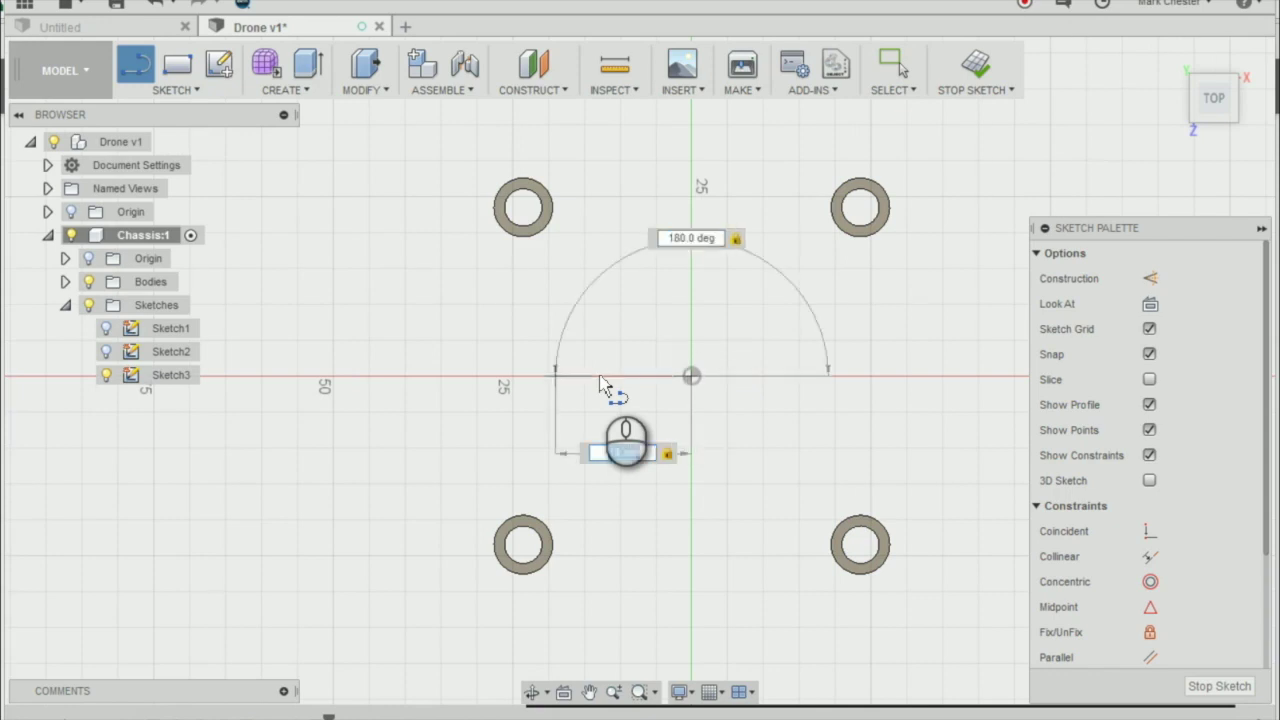
{"action": "key", "text": "Escape"}
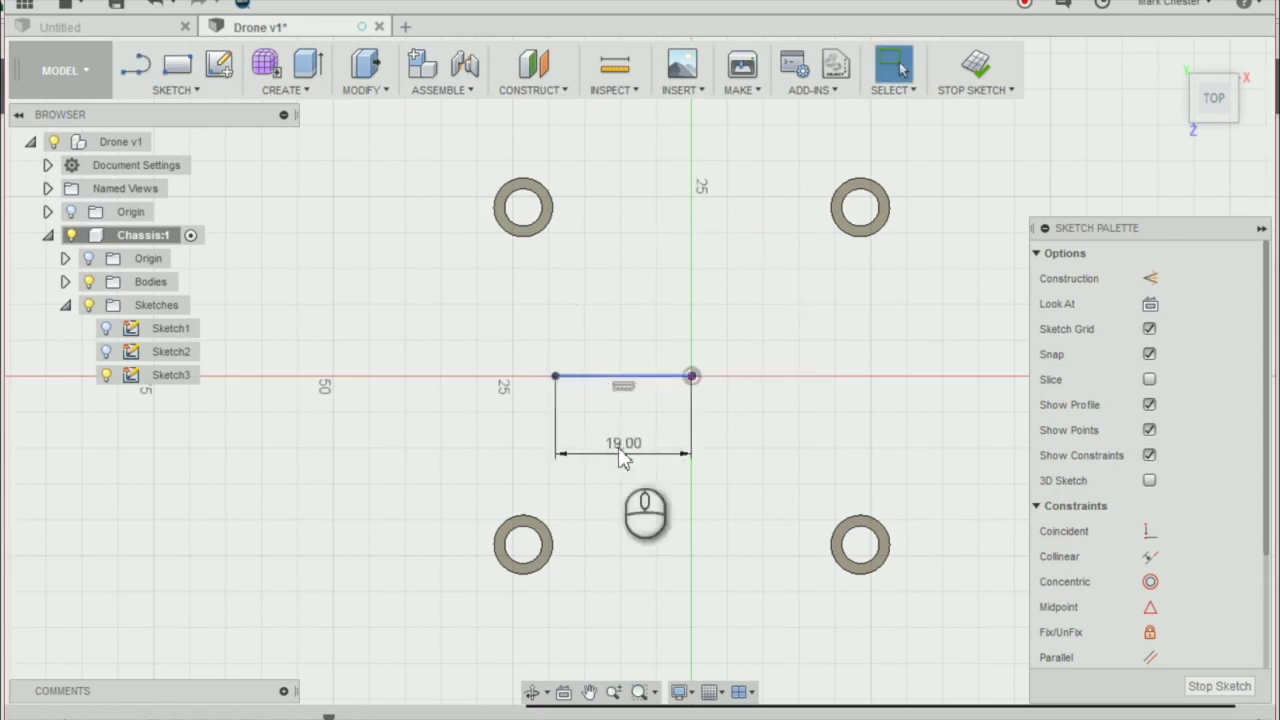
Step: Project the outer circular edges of the two tubes on the negative X side into the sketch
{"action": "scroll", "coordinate": [545, 456], "scroll_direction": "down", "scroll_amount": 1}
{"action": "scroll", "coordinate": [545, 456], "scroll_direction": "up", "scroll_amount": 1}
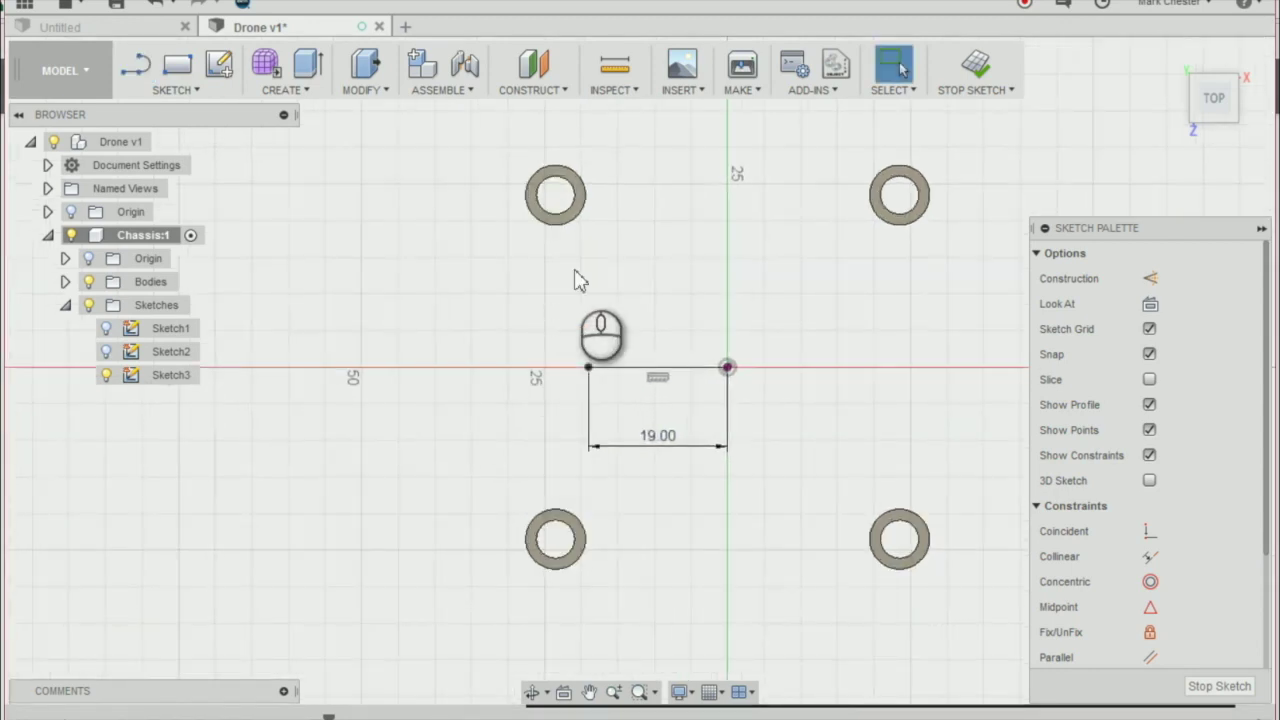
{"action": "left_click", "coordinate": [157, 89]}
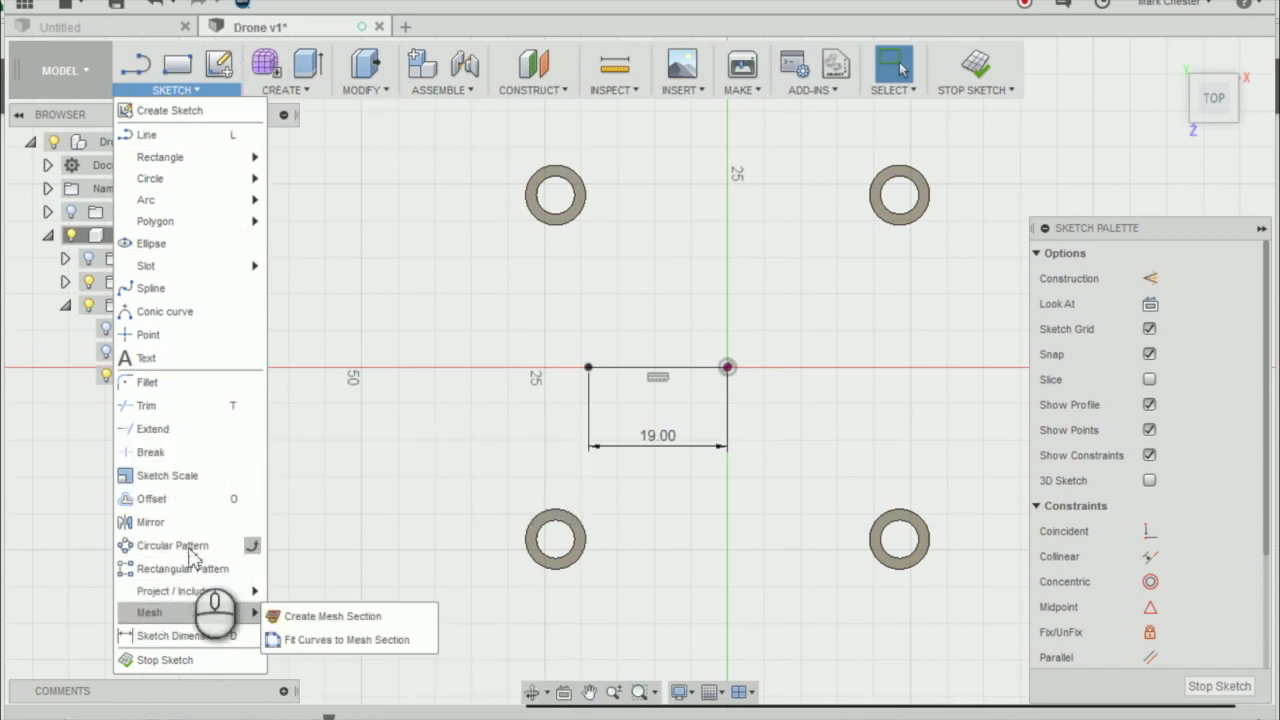
{"action": "mouse_move", "coordinate": [206, 591]}
{"action": "left_click", "coordinate": [271, 597]}
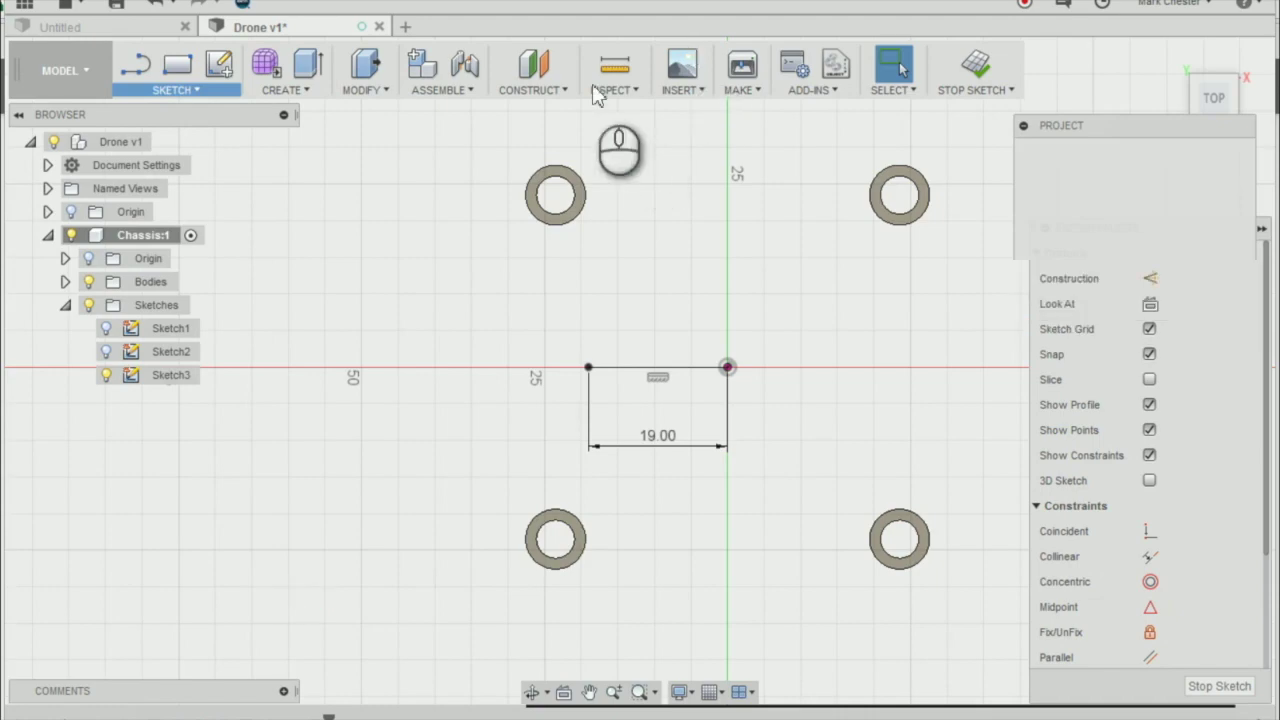
{"action": "scroll", "coordinate": [565, 230], "scroll_direction": "up", "scroll_amount": 5}
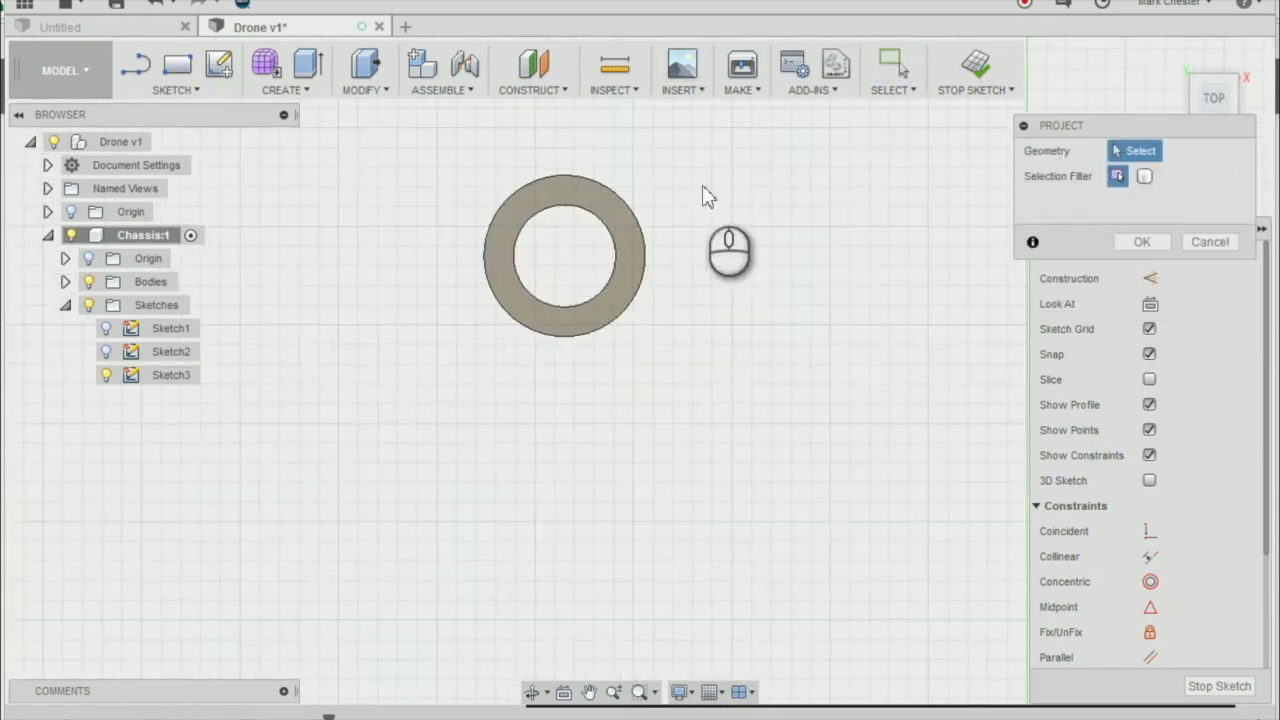
{"action": "scroll", "coordinate": [551, 214], "scroll_direction": "down", "scroll_amount": 3}
{"action": "scroll", "coordinate": [654, 223], "scroll_direction": "up", "scroll_amount": 2}
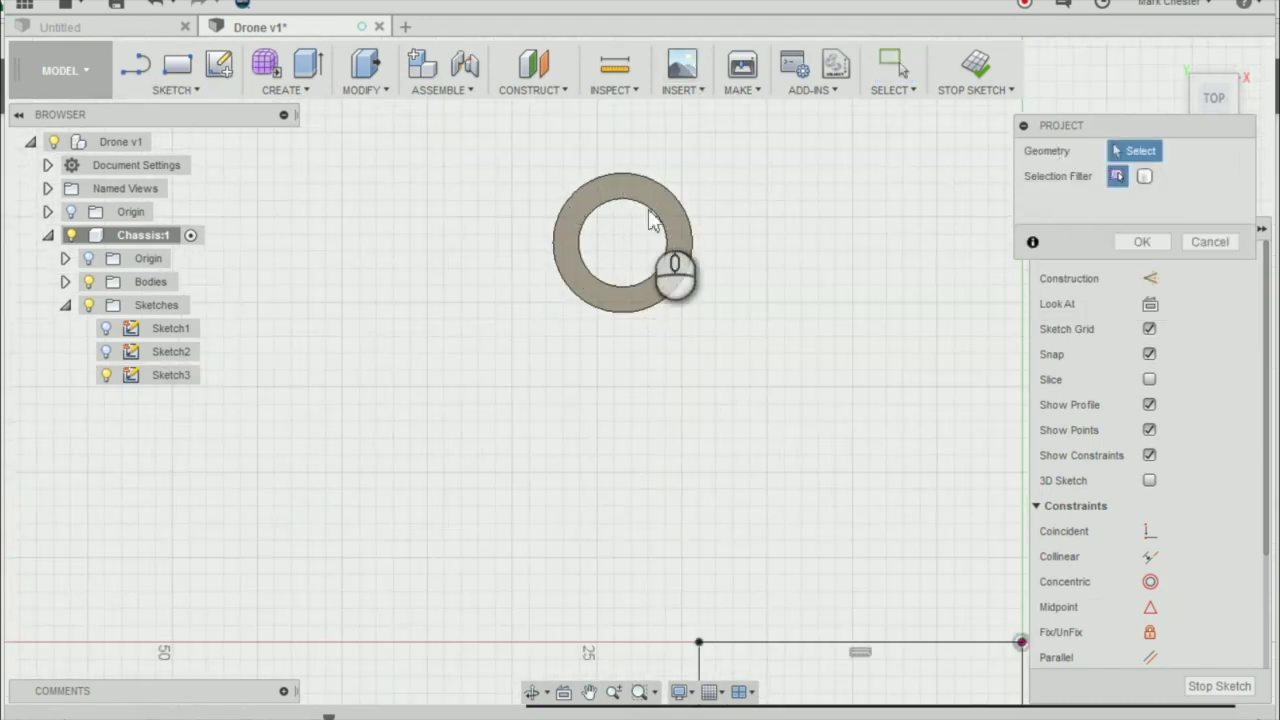
{"action": "left_click", "coordinate": [643, 180]}
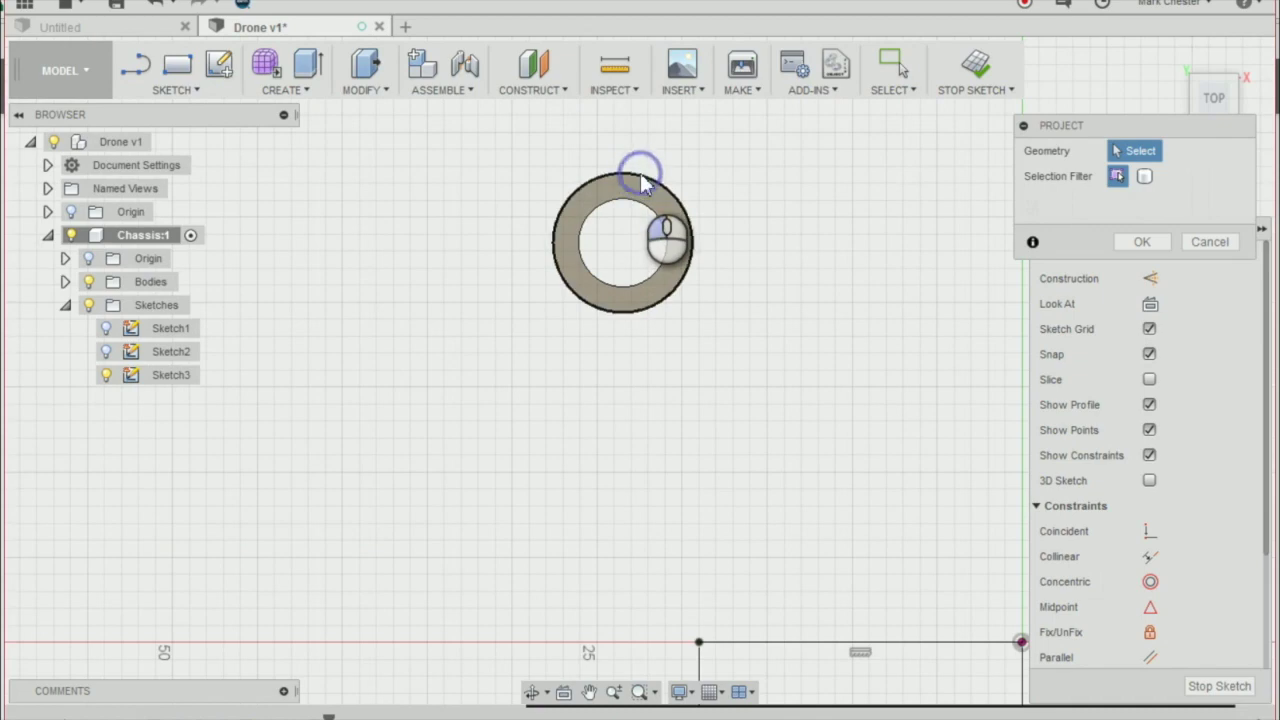
{"action": "scroll", "coordinate": [640, 175], "scroll_direction": "down", "scroll_amount": 4}
{"action": "scroll", "coordinate": [643, 443], "scroll_direction": "up", "scroll_amount": 2}
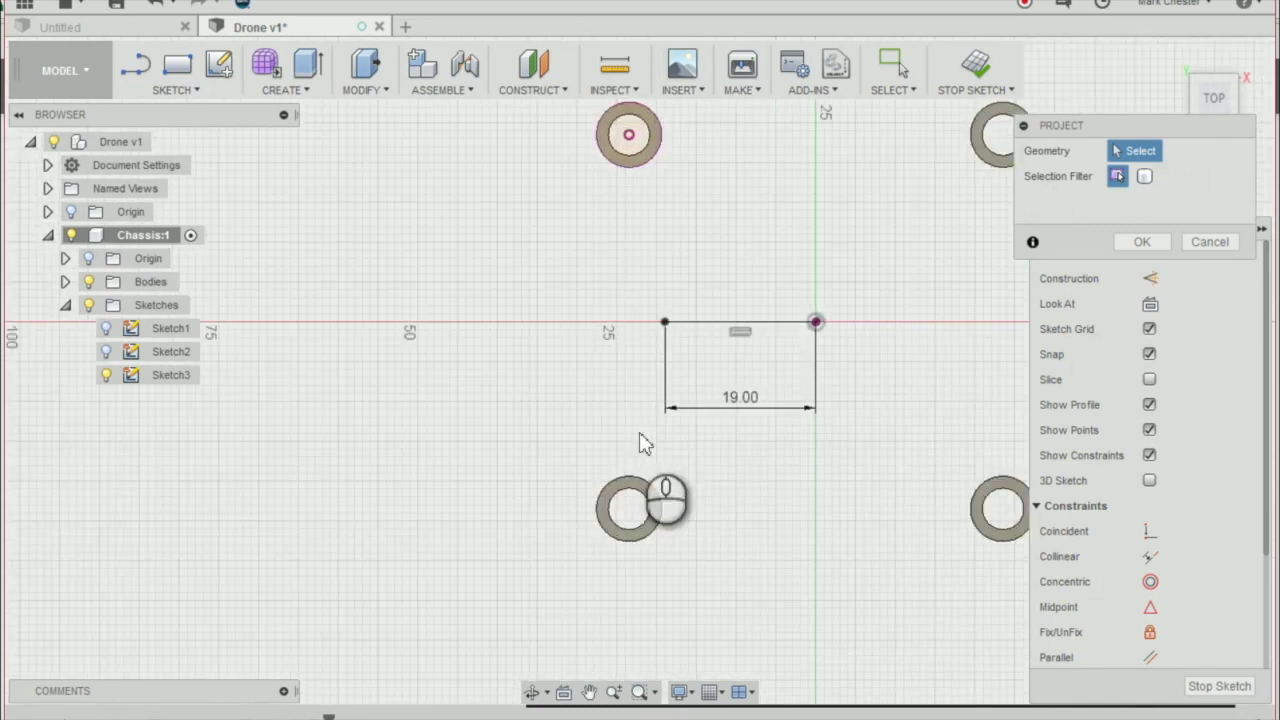
{"action": "scroll", "coordinate": [600, 229], "scroll_direction": "up", "scroll_amount": 1}
{"action": "scroll", "coordinate": [723, 323], "scroll_direction": "down", "scroll_amount": 2}
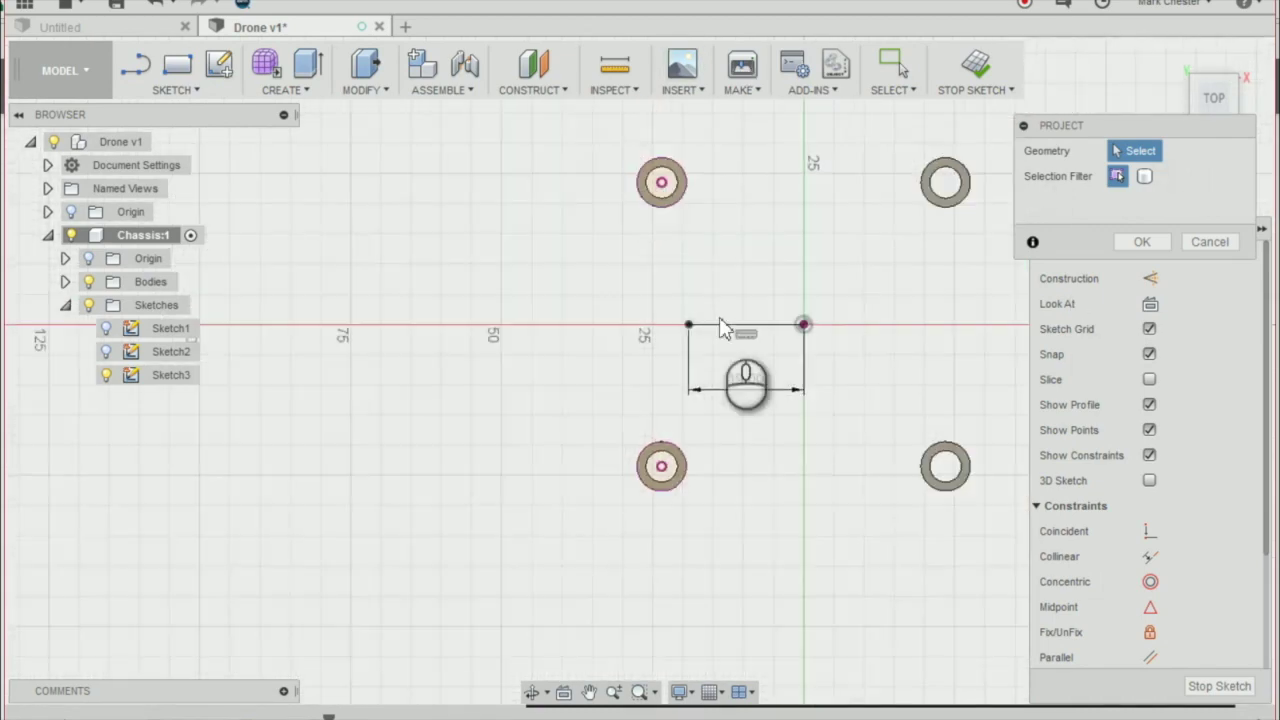
{"action": "scroll", "coordinate": [697, 197], "scroll_direction": "up", "scroll_amount": 2}
{"action": "left_click", "coordinate": [1140, 244]}
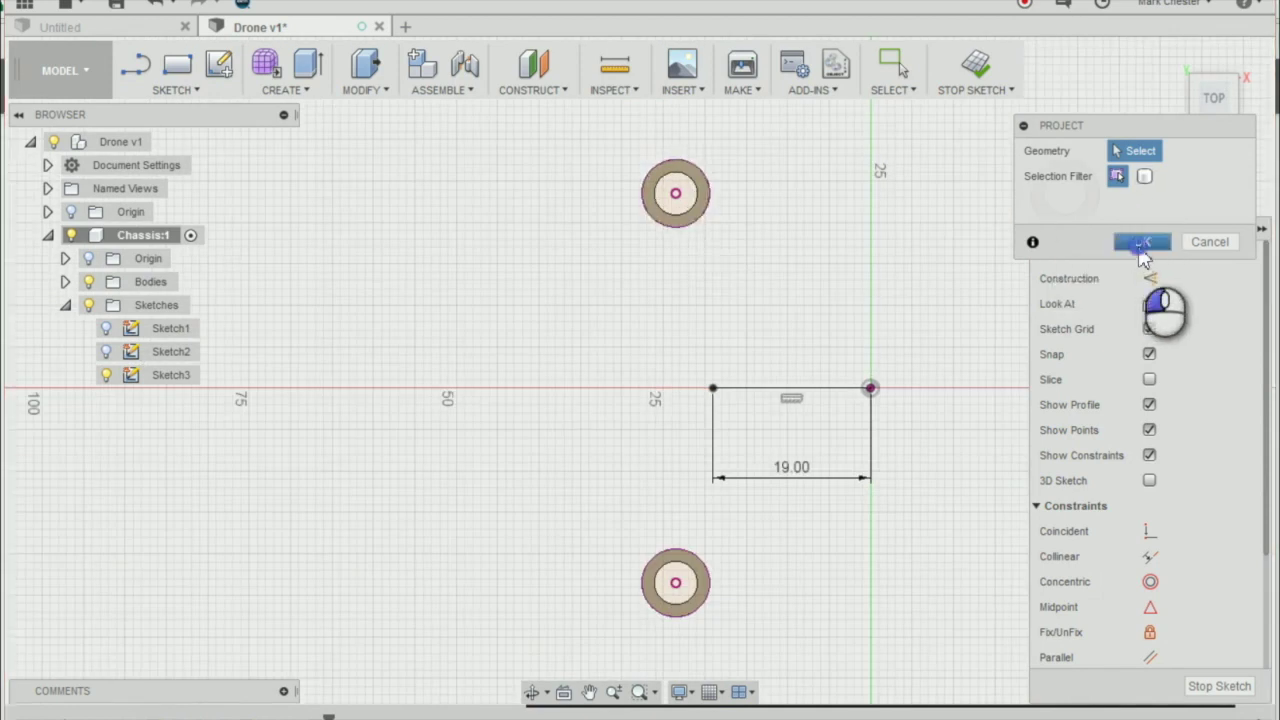
Step: Draw a three-point arc between the centres of the two projected tubes, passing through the free end of the 19 mm line
{"action": "scroll", "coordinate": [520, 205], "scroll_direction": "down", "scroll_amount": 2}
{"action": "scroll", "coordinate": [780, 300], "scroll_direction": "up", "scroll_amount": 1}
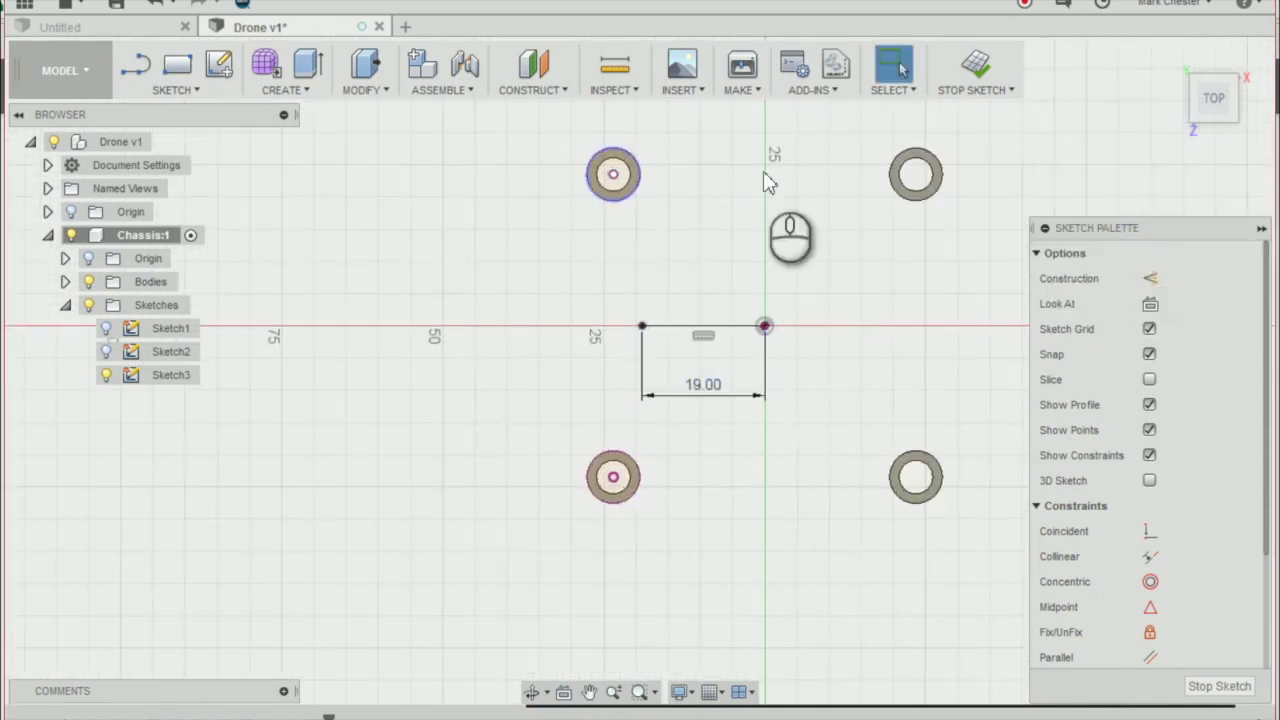
{"action": "scroll", "coordinate": [720, 152], "scroll_direction": "up", "scroll_amount": 1}
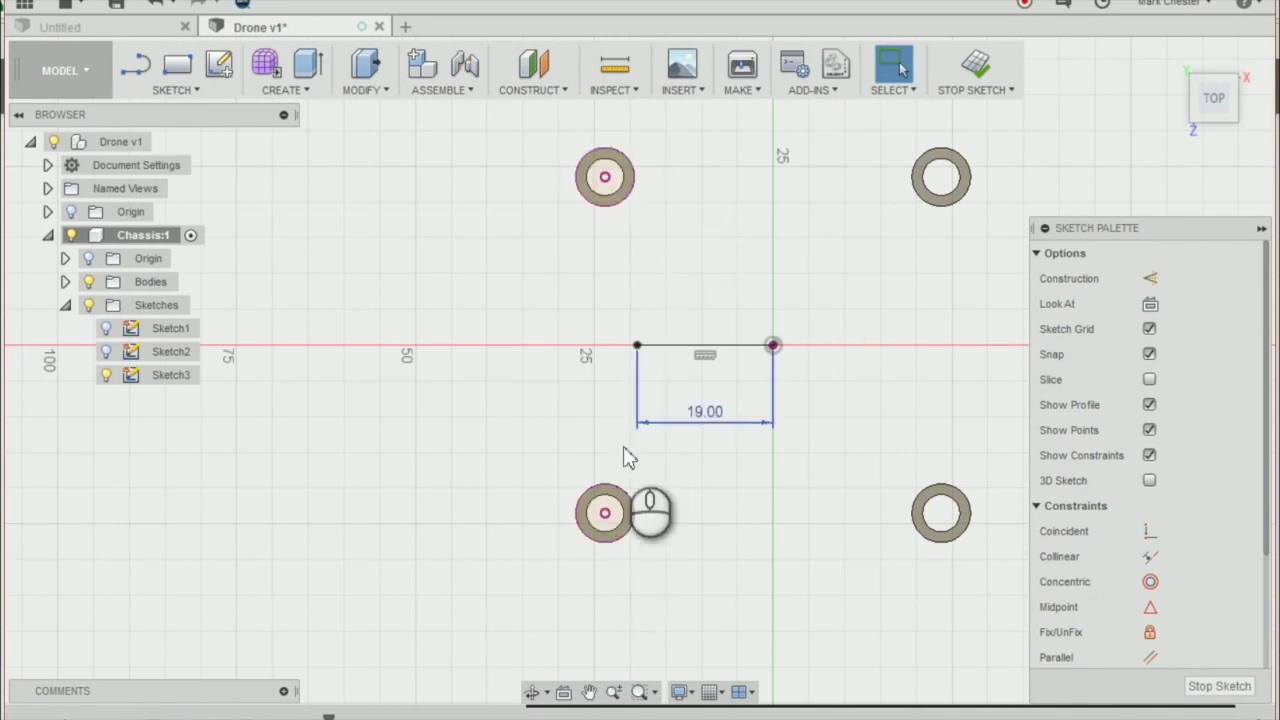
{"action": "left_click", "coordinate": [188, 92]}
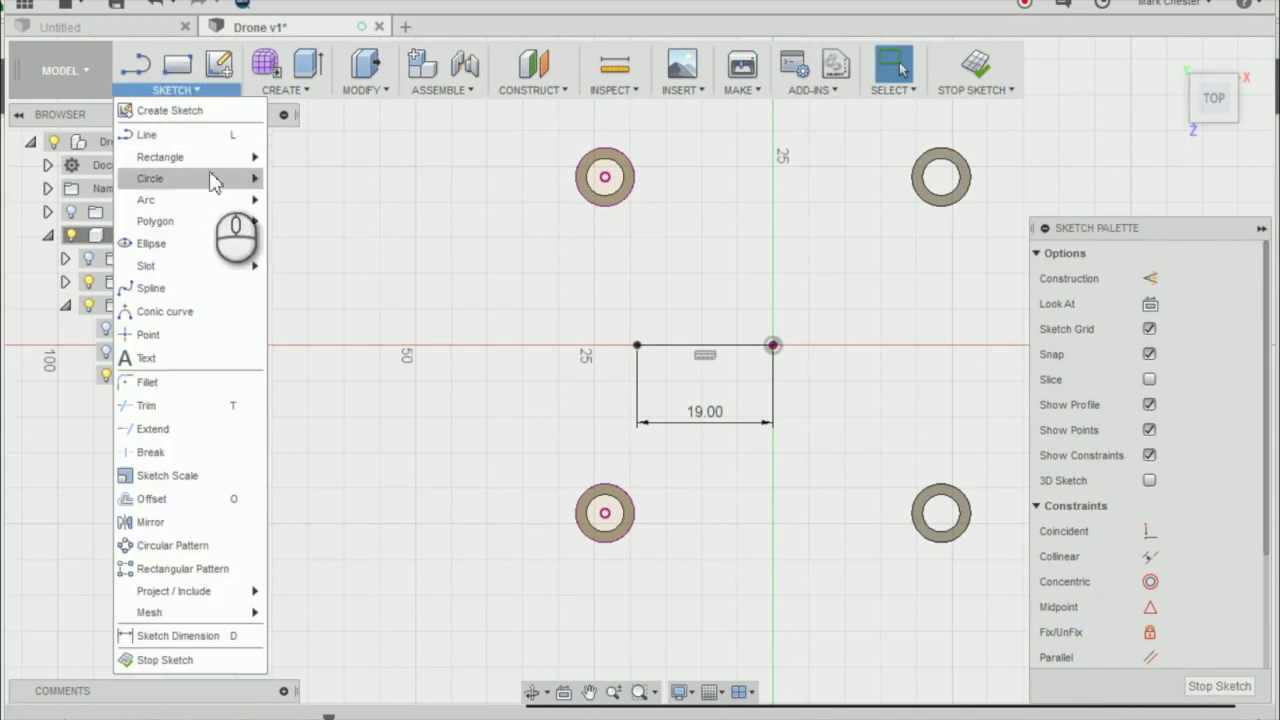
{"action": "mouse_move", "coordinate": [218, 205]}
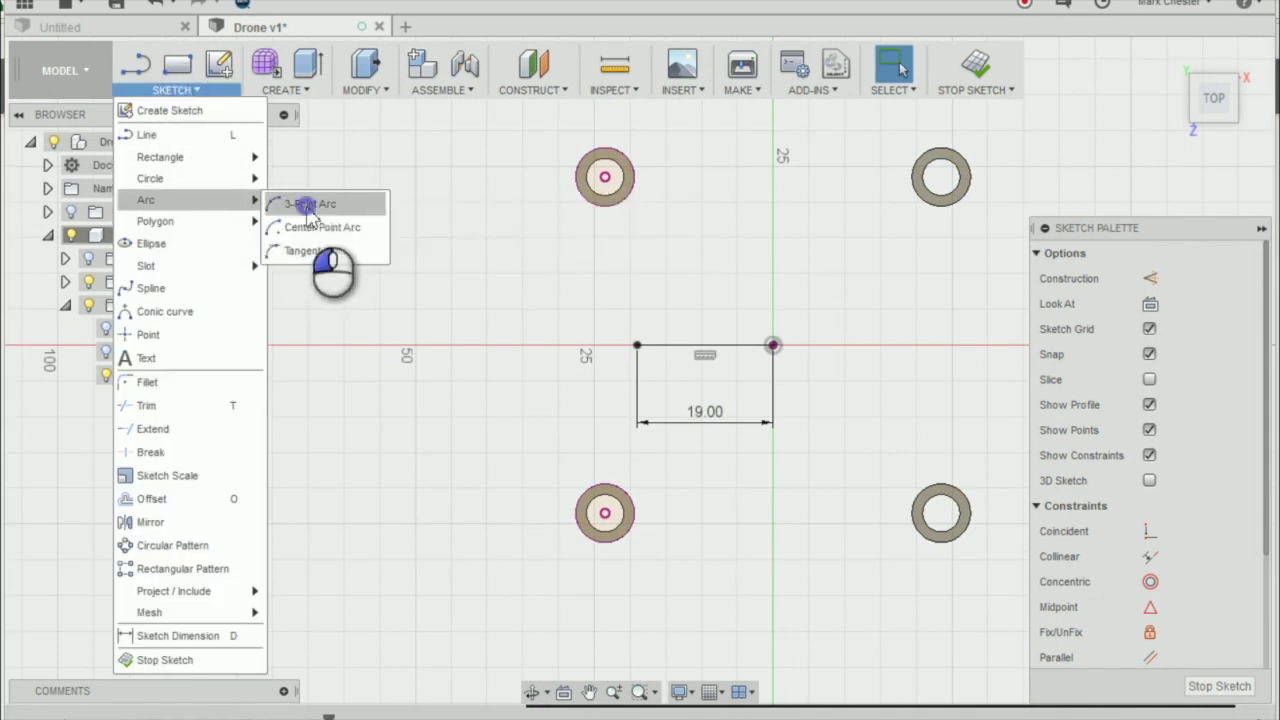
{"action": "left_click", "coordinate": [306, 206]}
{"action": "scroll", "coordinate": [612, 180], "scroll_direction": "up", "scroll_amount": 1}
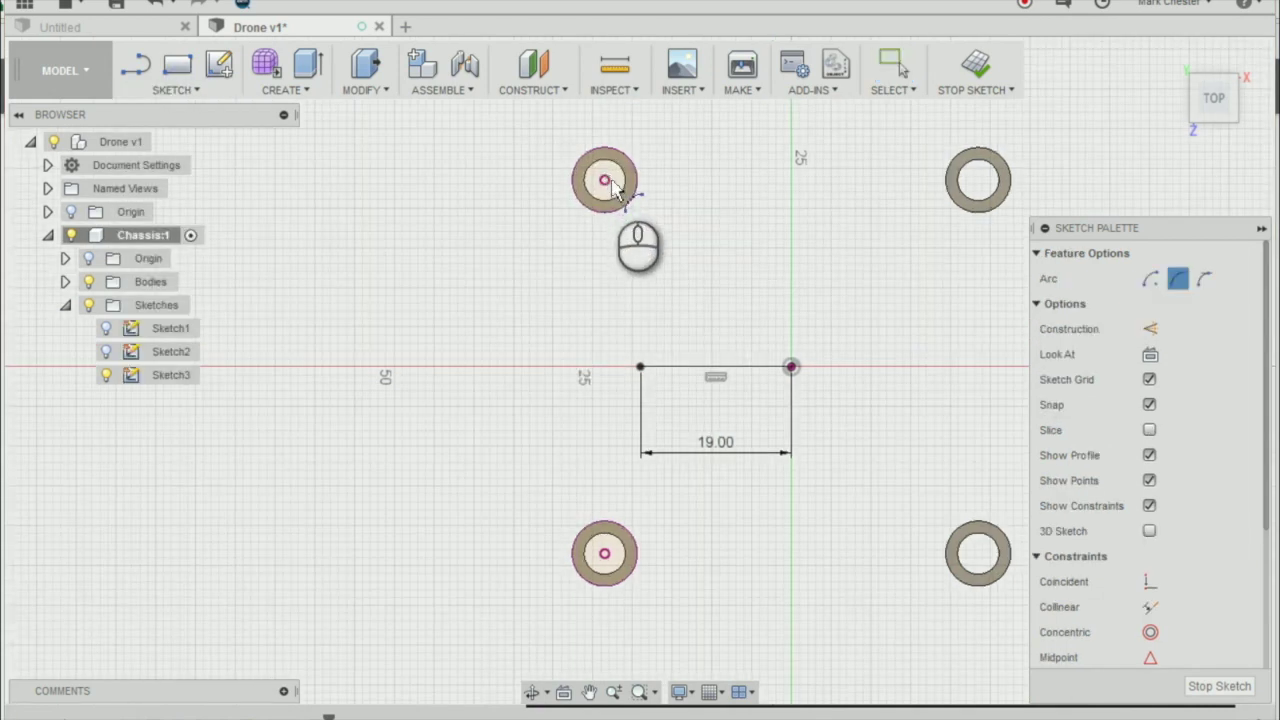
{"action": "left_click", "coordinate": [605, 180]}
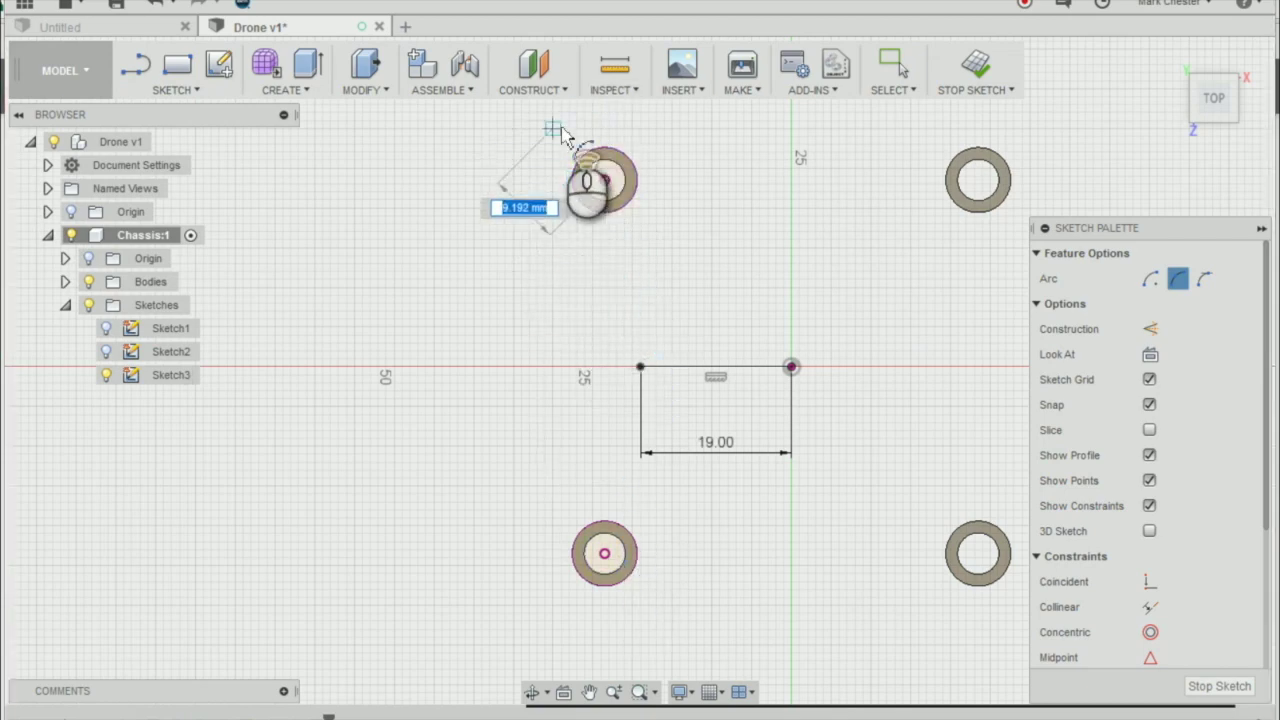
{"action": "scroll", "coordinate": [563, 135], "scroll_direction": "down", "scroll_amount": 1}
{"action": "scroll", "coordinate": [603, 190], "scroll_direction": "up", "scroll_amount": 4}
{"action": "scroll", "coordinate": [620, 185], "scroll_direction": "down", "scroll_amount": 3}
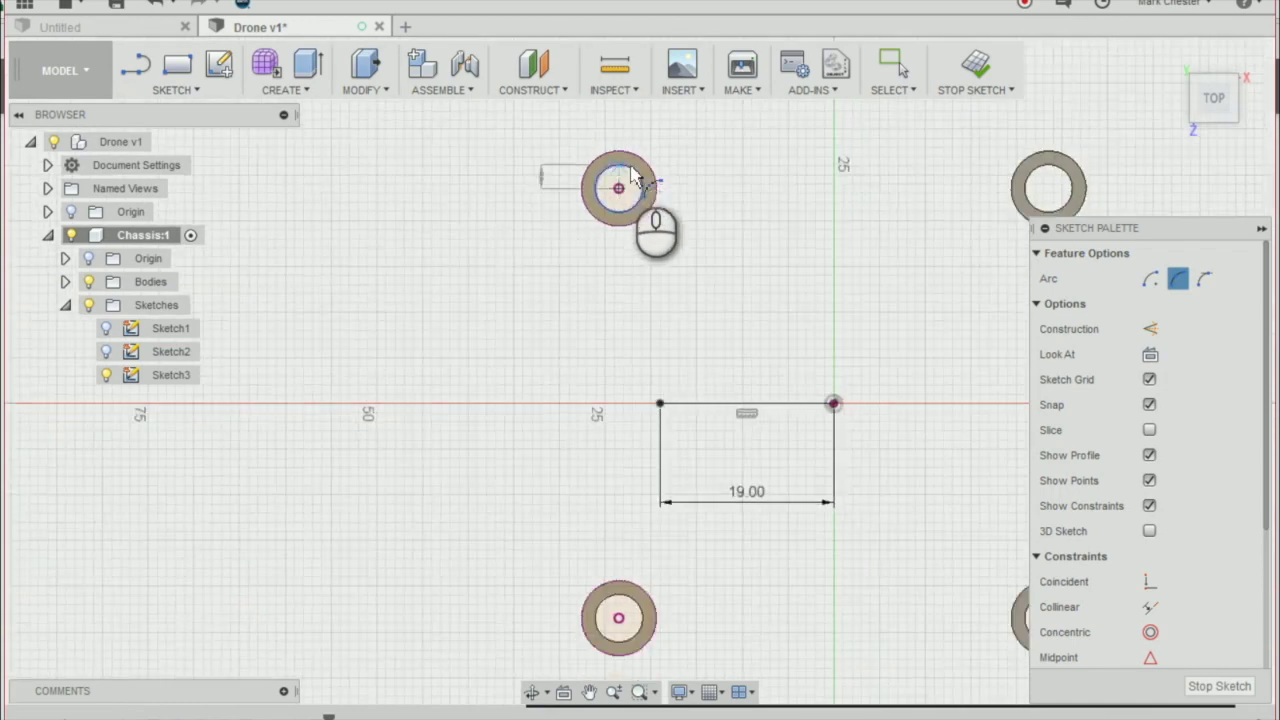
{"action": "scroll", "coordinate": [630, 176], "scroll_direction": "down", "scroll_amount": 2}
{"action": "left_click", "coordinate": [622, 481]}
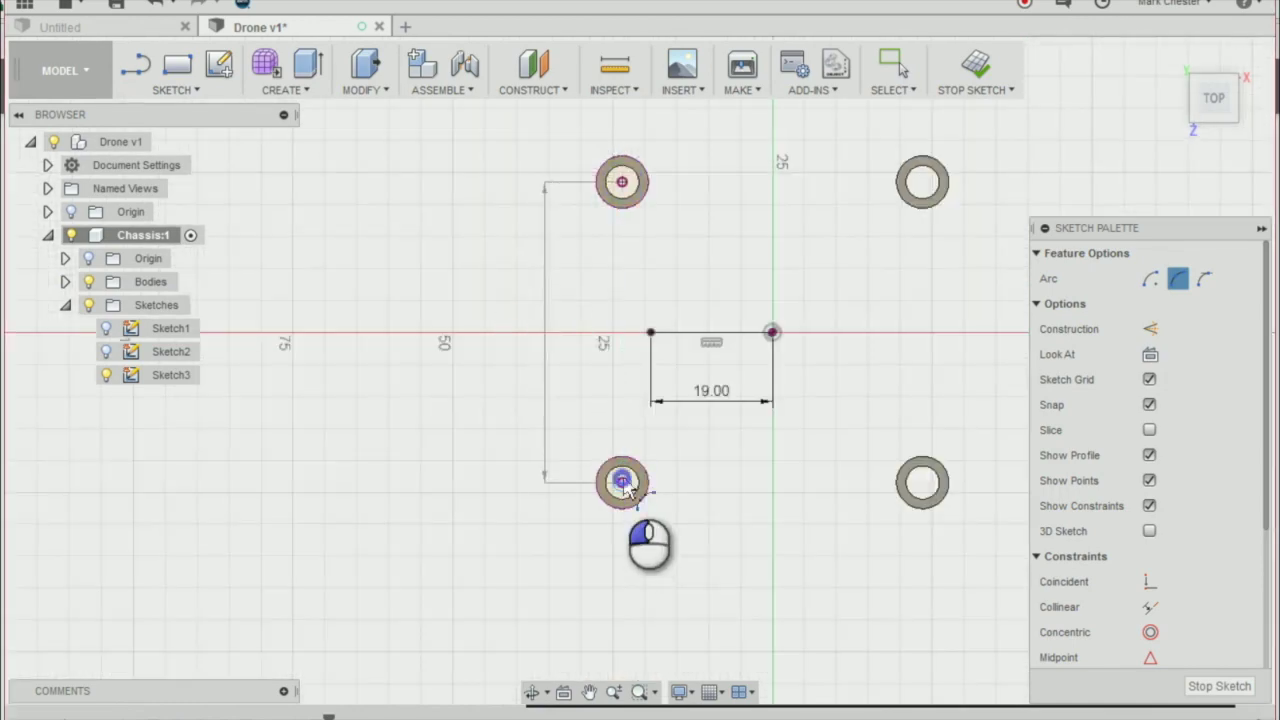
{"action": "scroll", "coordinate": [605, 370], "scroll_direction": "up", "scroll_amount": 2}
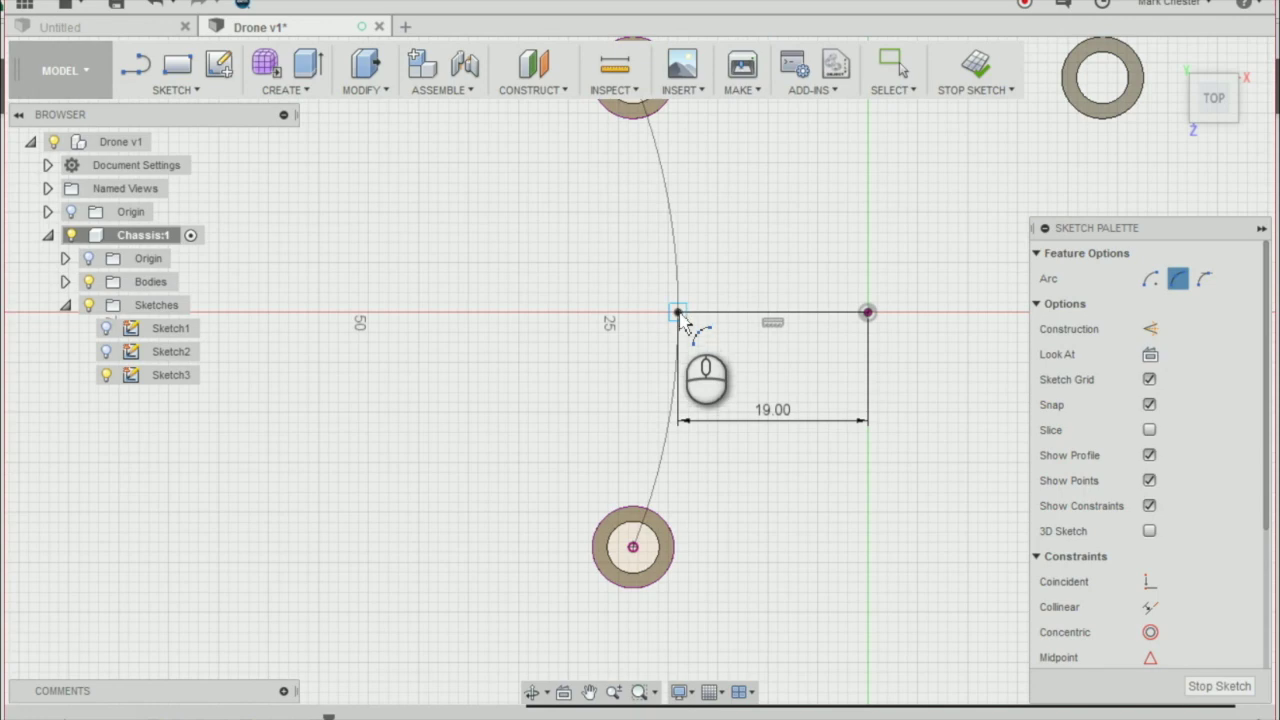
{"action": "scroll", "coordinate": [678, 312], "scroll_direction": "down", "scroll_amount": 1}
{"action": "scroll", "coordinate": [680, 318], "scroll_direction": "up", "scroll_amount": 2}
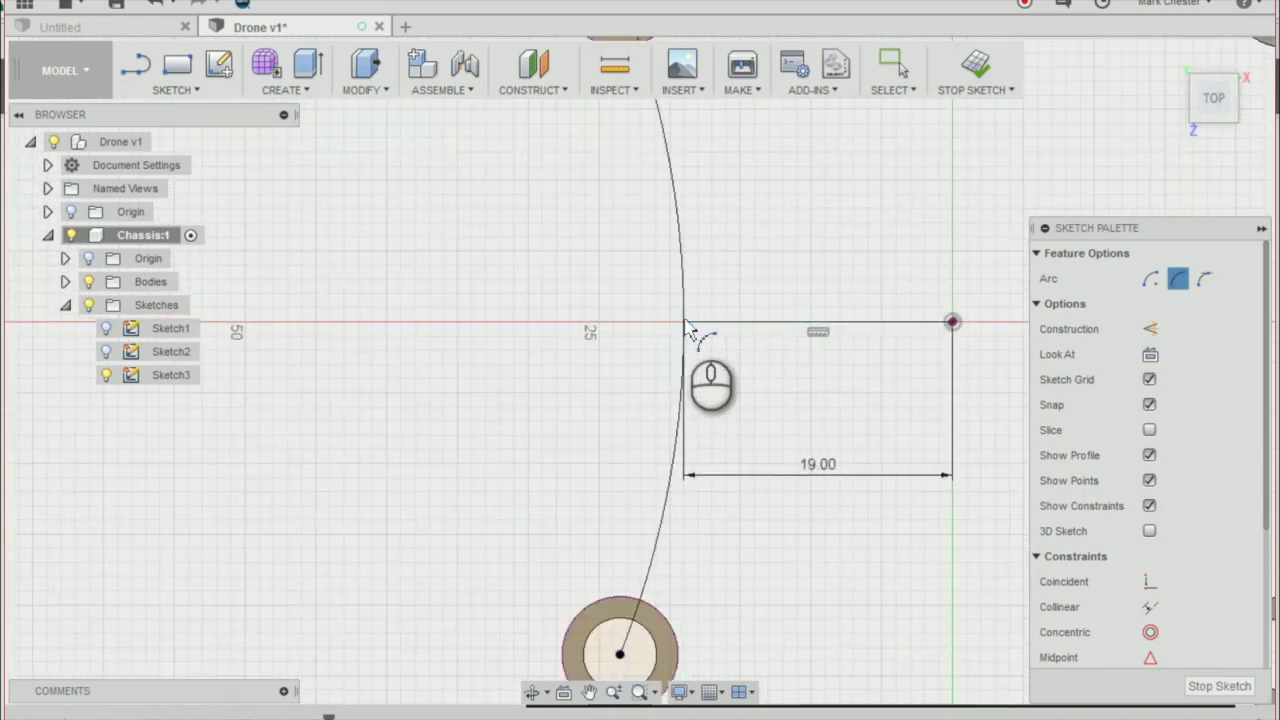
{"action": "scroll", "coordinate": [690, 328], "scroll_direction": "down", "scroll_amount": 3}
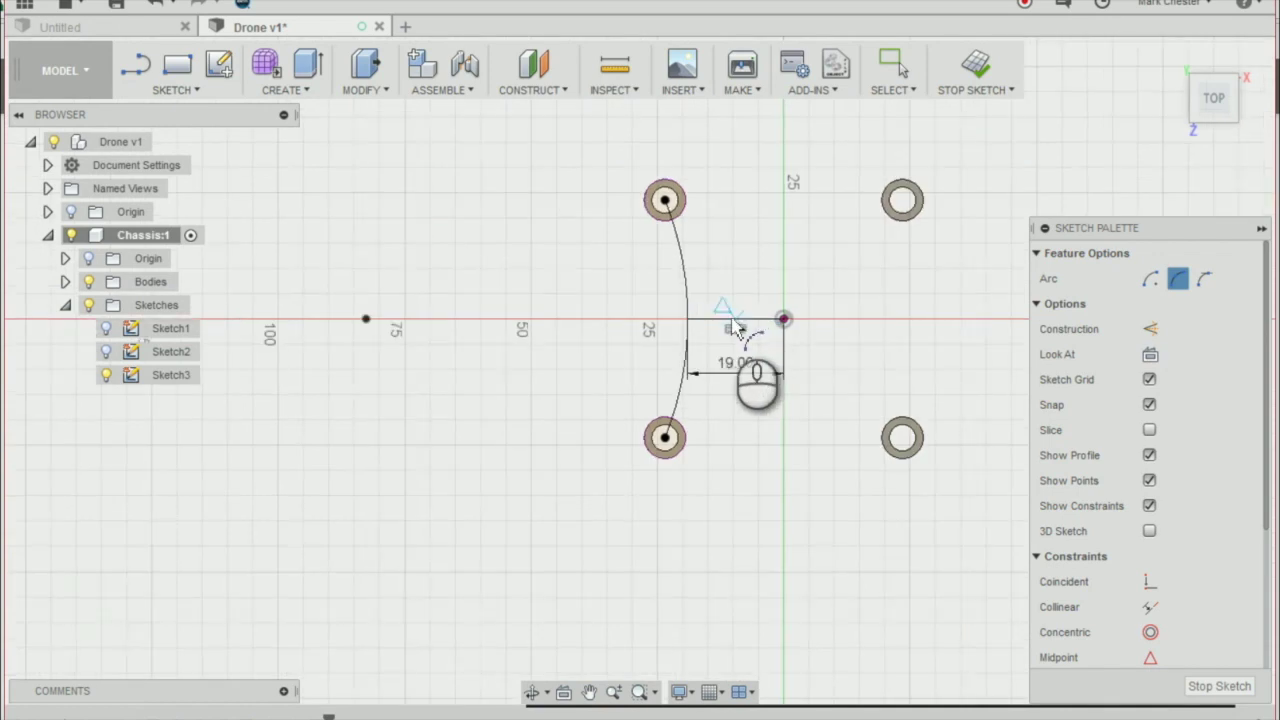
Step: Leave the arc tool and delete the 19 mm horizontal line together with its dimension
{"action": "key", "text": "Escape"}
{"action": "scroll", "coordinate": [733, 320], "scroll_direction": "up", "scroll_amount": 2}
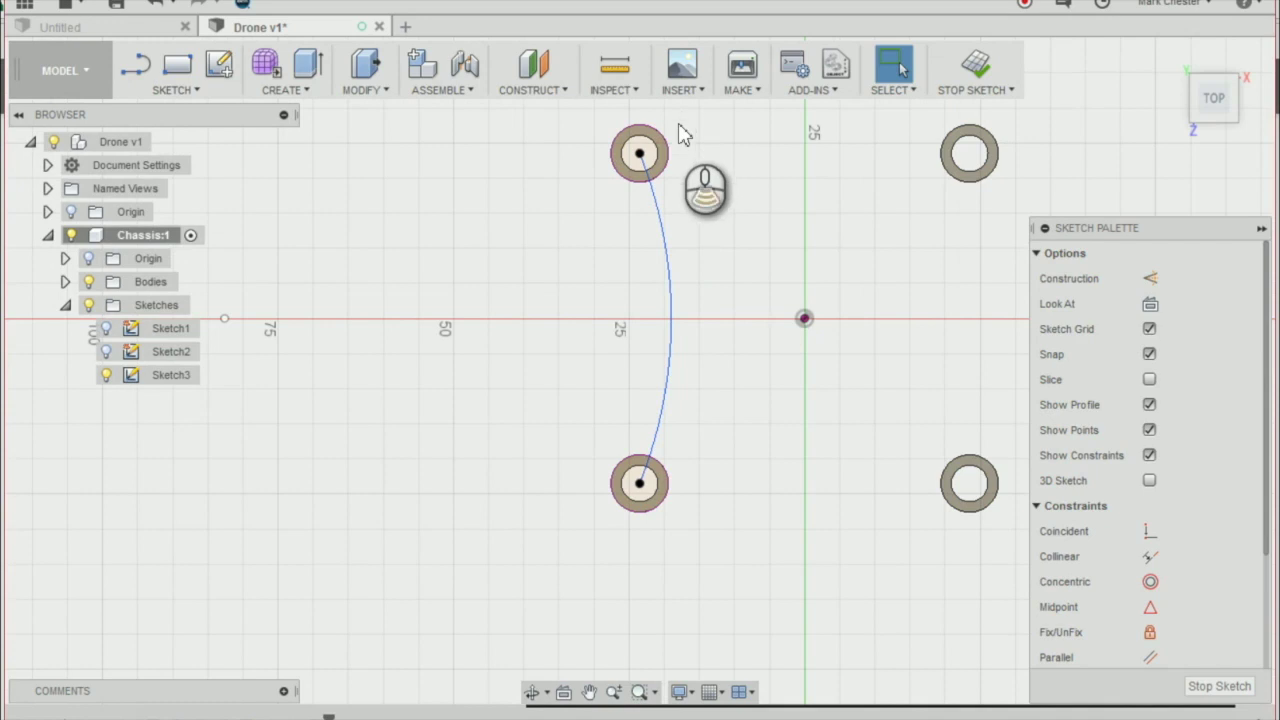
{"action": "scroll", "coordinate": [680, 135], "scroll_direction": "up", "scroll_amount": 1}
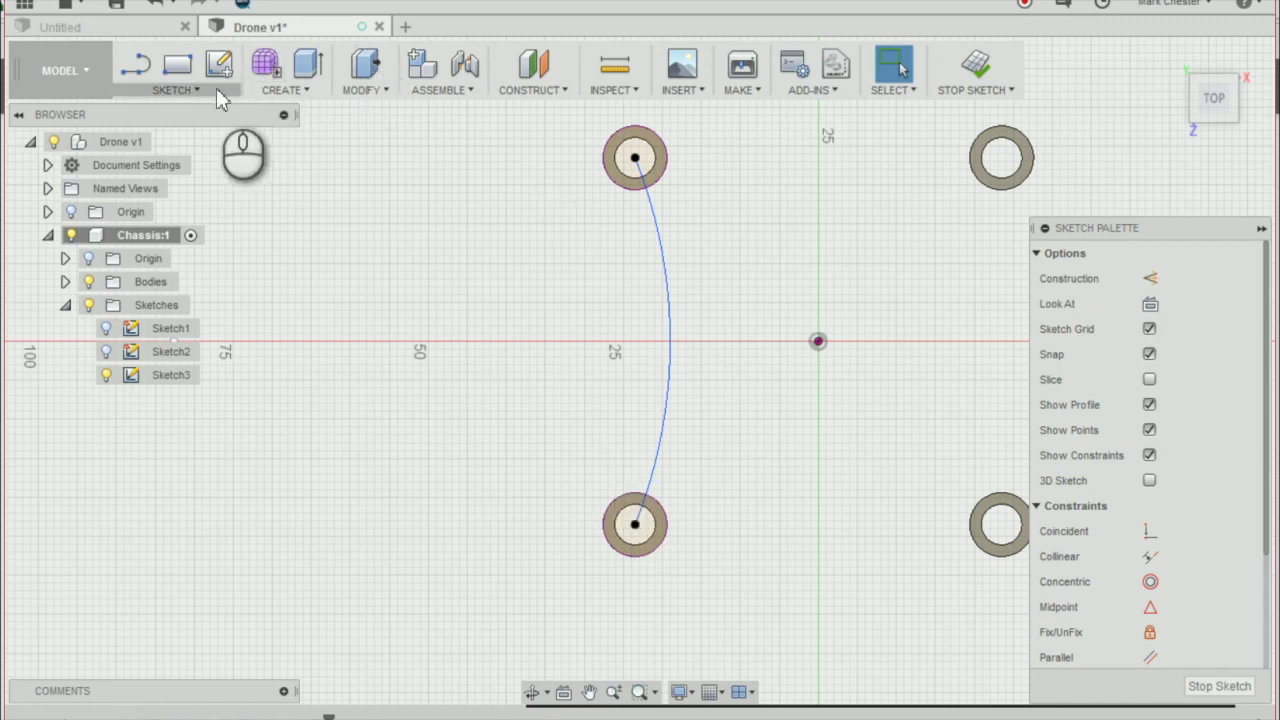
Step: Offset the arc 0.75 mm toward the origin
{"action": "key", "text": "o"}
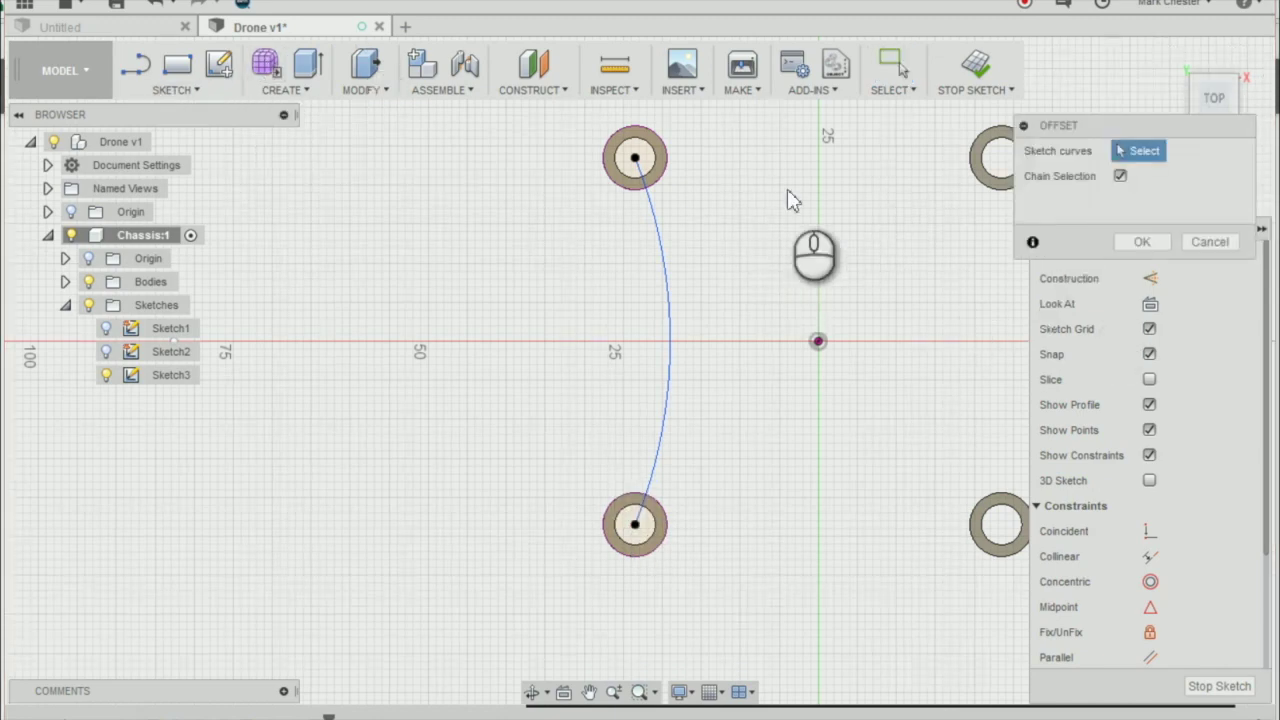
{"action": "scroll", "coordinate": [664, 180], "scroll_direction": "up", "scroll_amount": 1}
{"action": "left_click", "coordinate": [657, 228]}
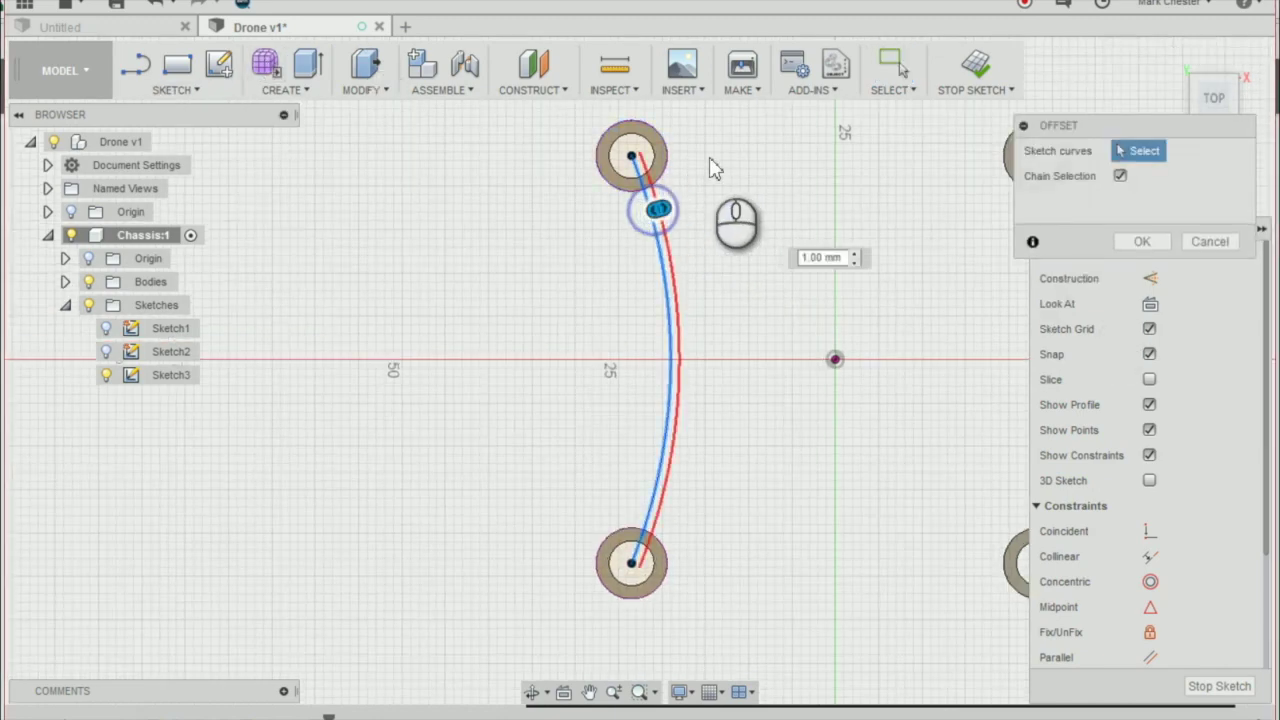
{"action": "type", "text": "0.75"}
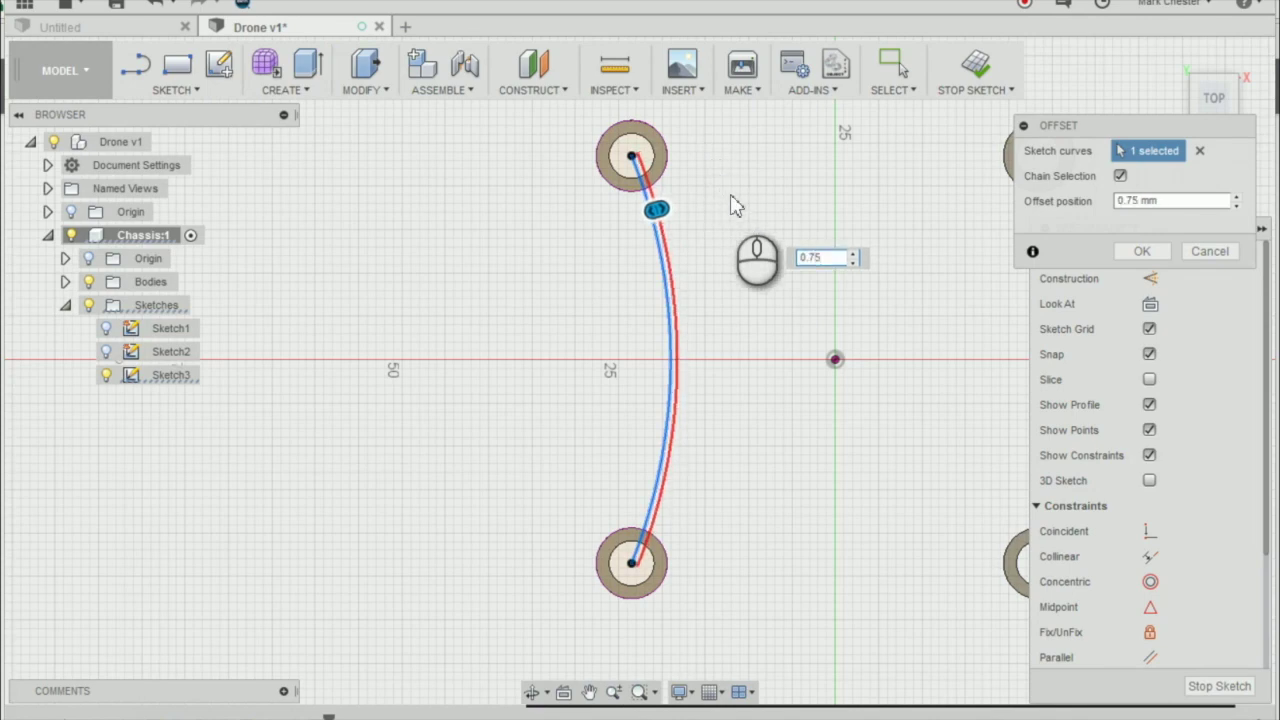
{"action": "key", "text": "Return"}
Step: Offset the original arc by -0.75 mm to the side away from the origin and finish the sketch
{"action": "key", "text": "o"}
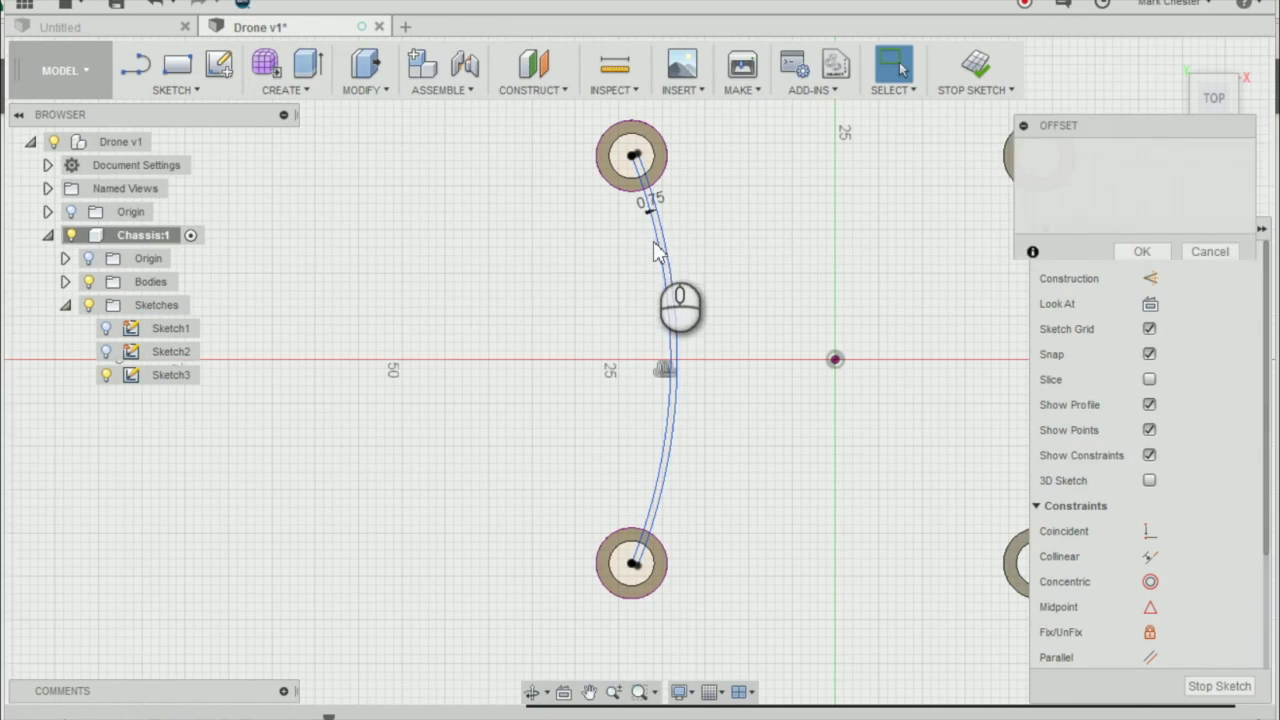
{"action": "left_click", "coordinate": [665, 249]}
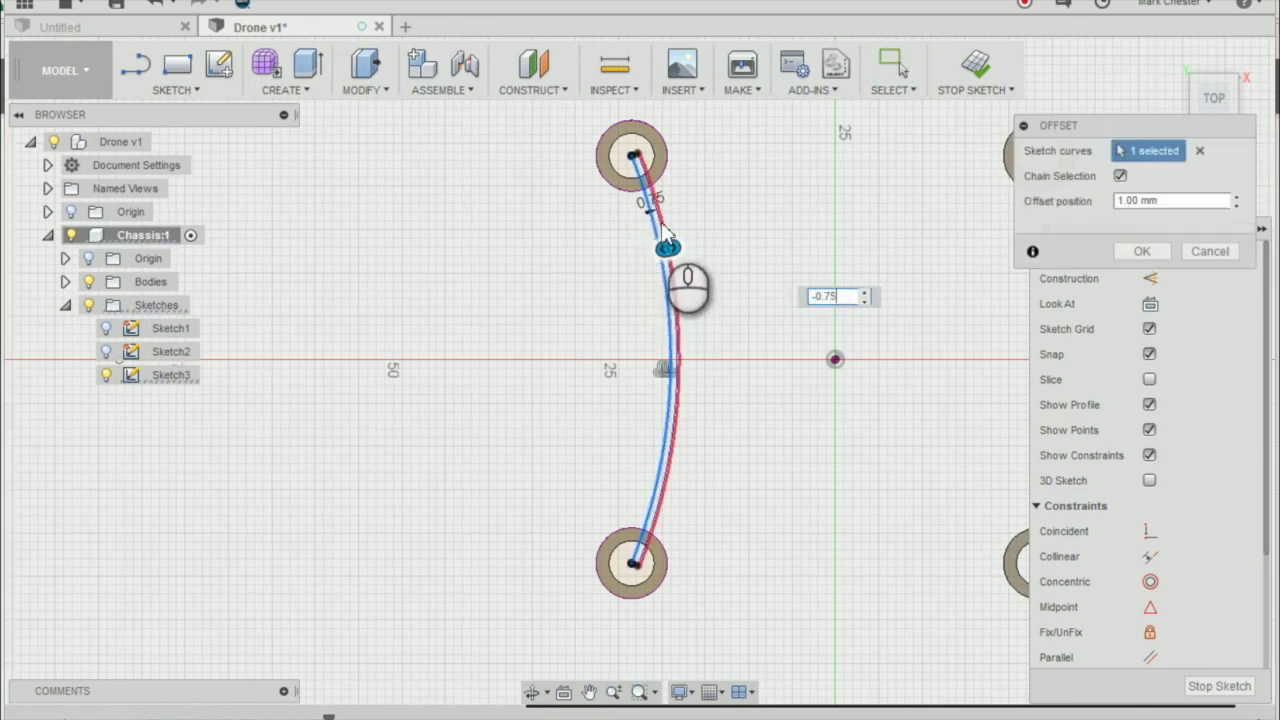
{"action": "left_click", "coordinate": [1142, 251]}
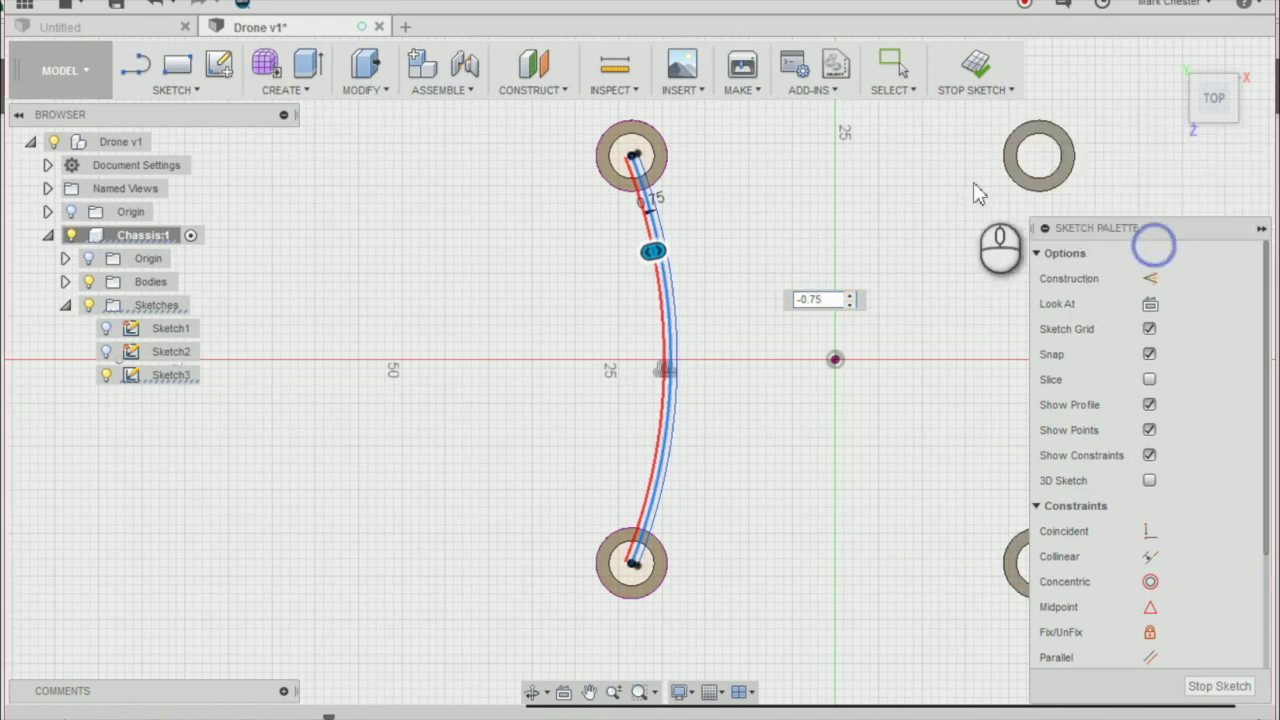
{"action": "left_click", "coordinate": [978, 68]}
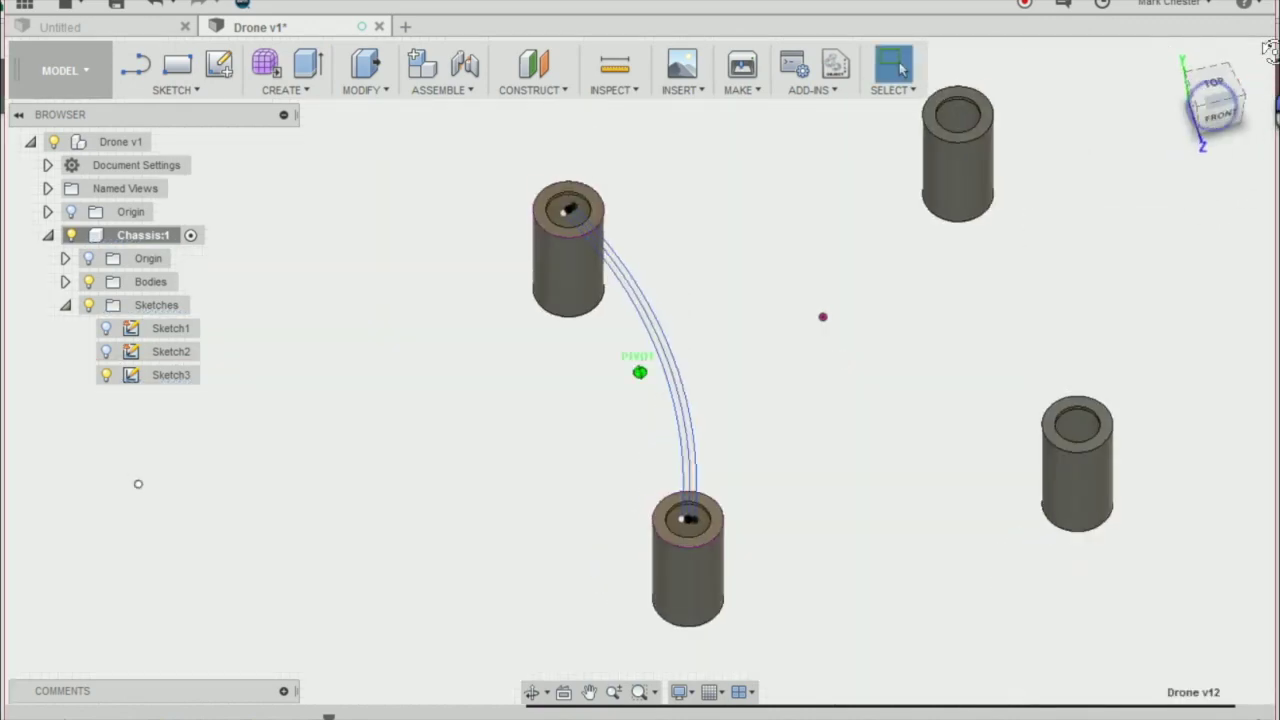
Step: Extrude both curved strips between the offset arcs by -3 mm as a new body connecting the two tubes
{"action": "scroll", "coordinate": [595, 295], "scroll_direction": "up", "scroll_amount": 4}
{"action": "scroll", "coordinate": [670, 228], "scroll_direction": "down", "scroll_amount": 2}
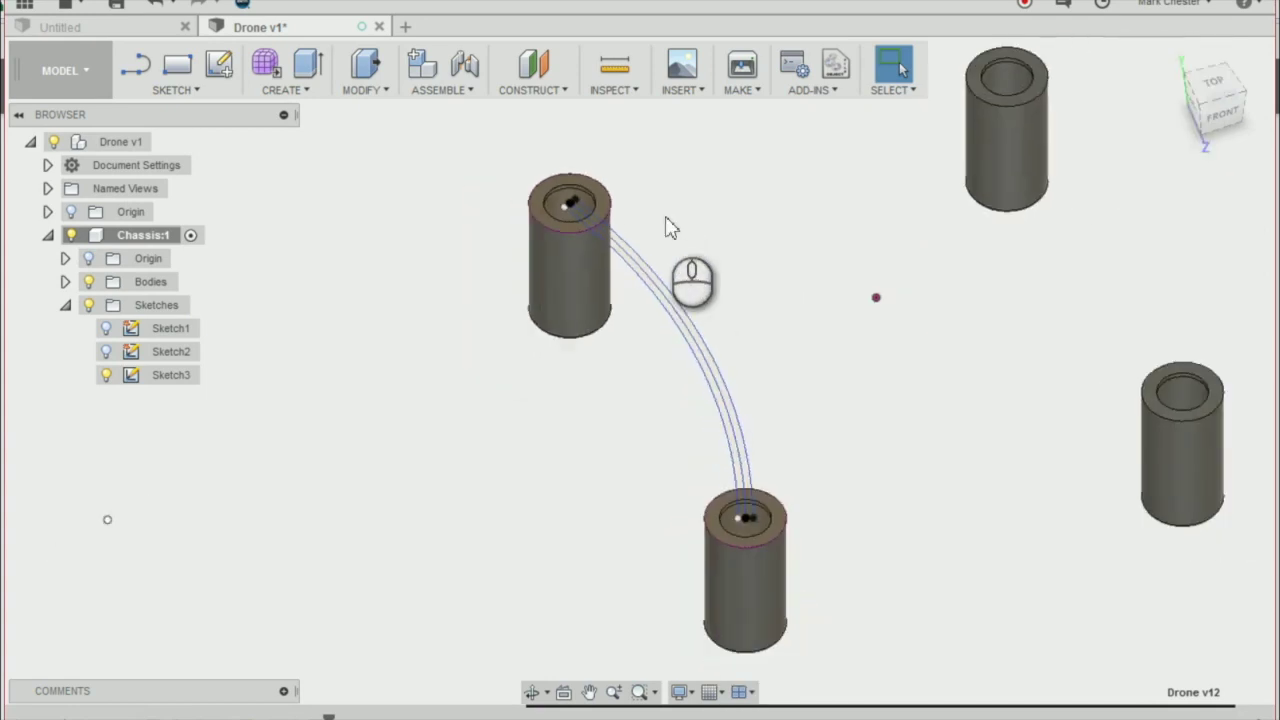
{"action": "scroll", "coordinate": [628, 228], "scroll_direction": "up", "scroll_amount": 2}
{"action": "scroll", "coordinate": [711, 251], "scroll_direction": "down", "scroll_amount": 3}
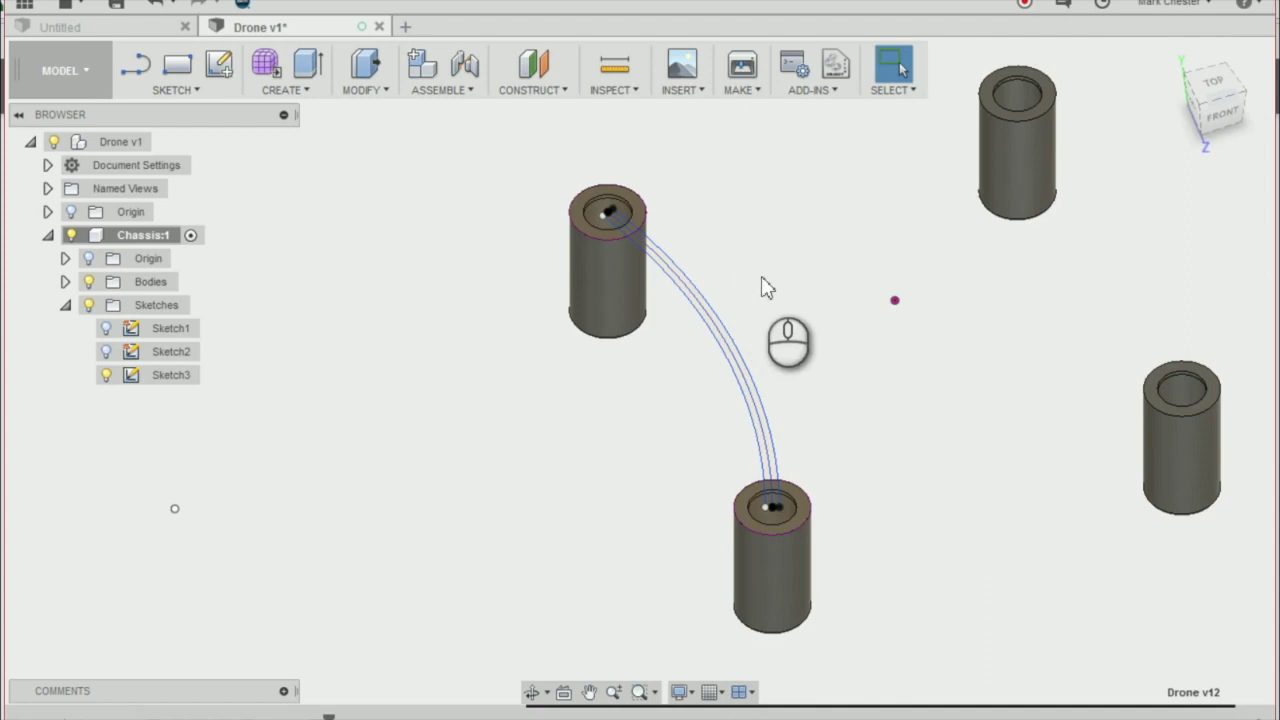
{"action": "key", "text": "e"}
{"action": "scroll", "coordinate": [675, 255], "scroll_direction": "up", "scroll_amount": 2}
{"action": "scroll", "coordinate": [694, 271], "scroll_direction": "down", "scroll_amount": 2}
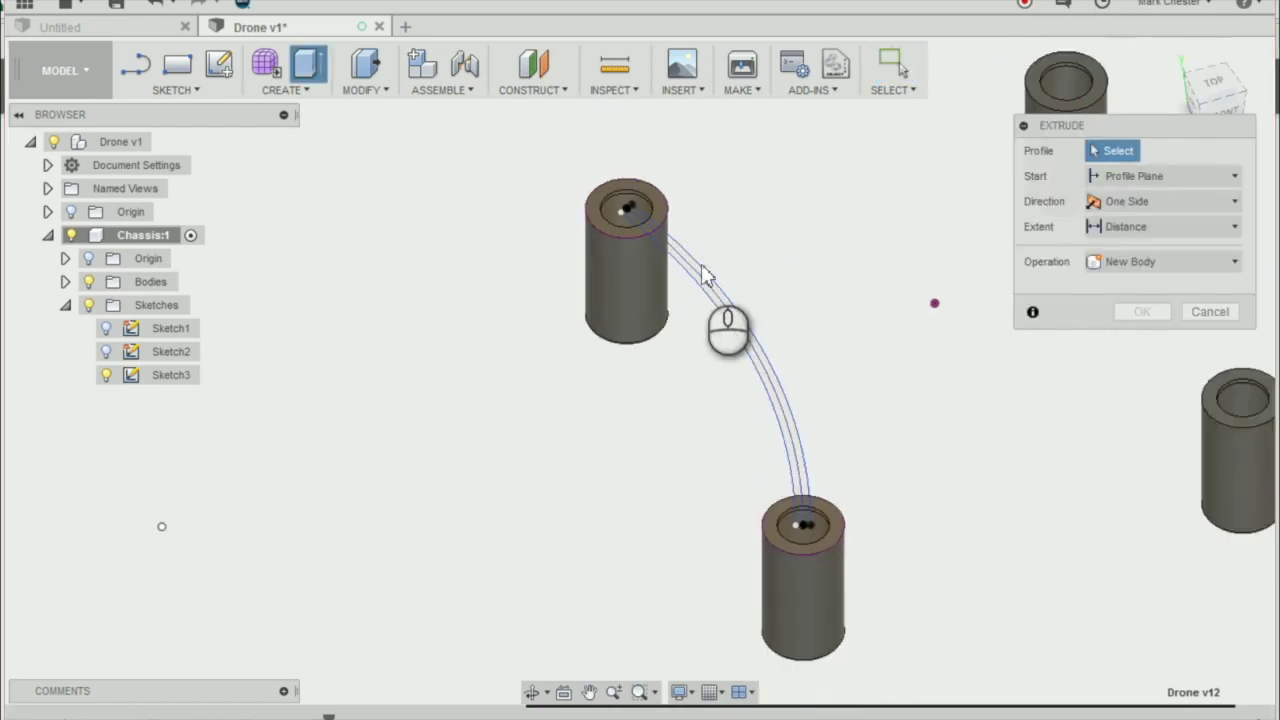
{"action": "scroll", "coordinate": [698, 278], "scroll_direction": "up", "scroll_amount": 2}
{"action": "left_click", "coordinate": [694, 277]}
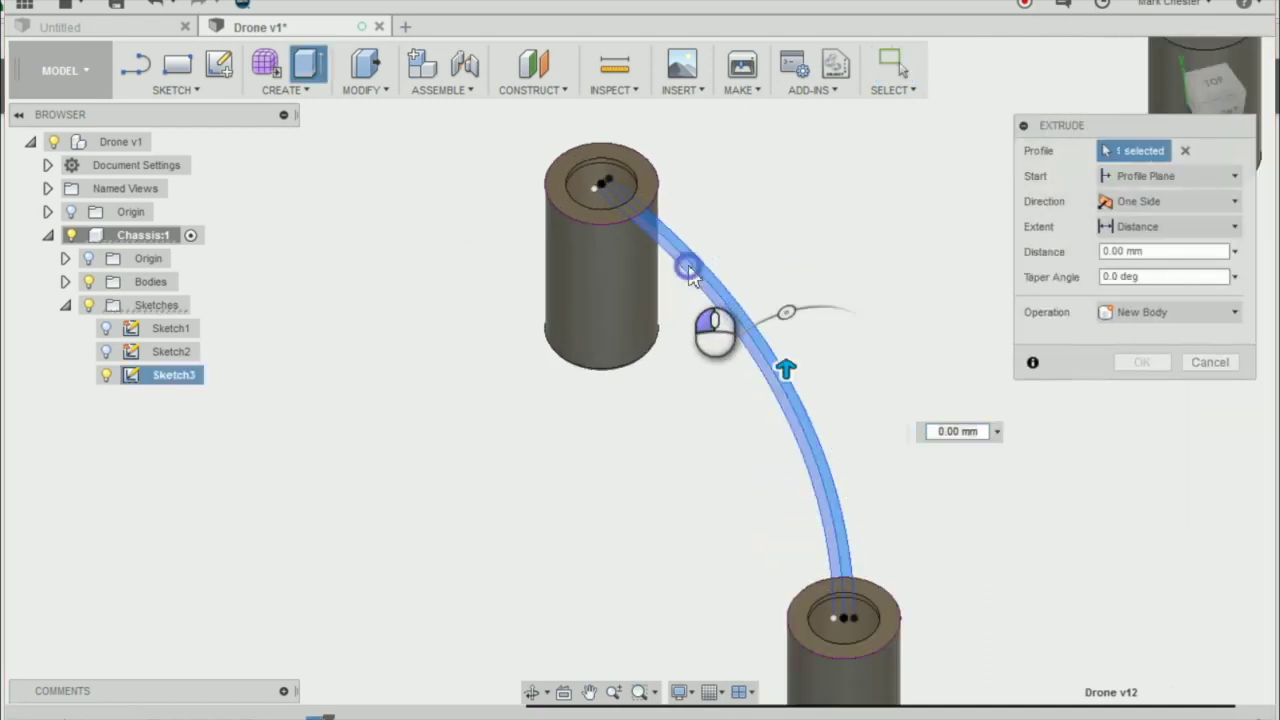
{"action": "left_click", "coordinate": [690, 276]}
{"action": "scroll", "coordinate": [728, 219], "scroll_direction": "down", "scroll_amount": 2}
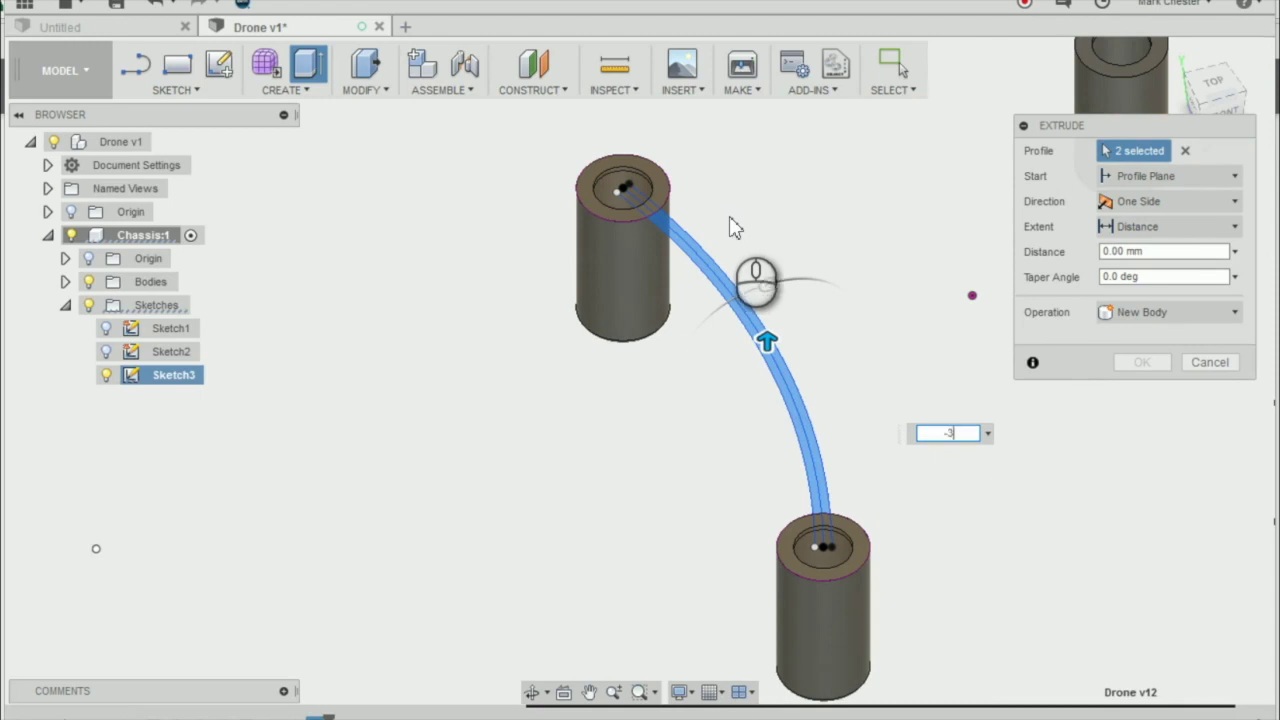
{"action": "key", "text": "Return"}
{"action": "left_click", "coordinate": [1124, 313]}
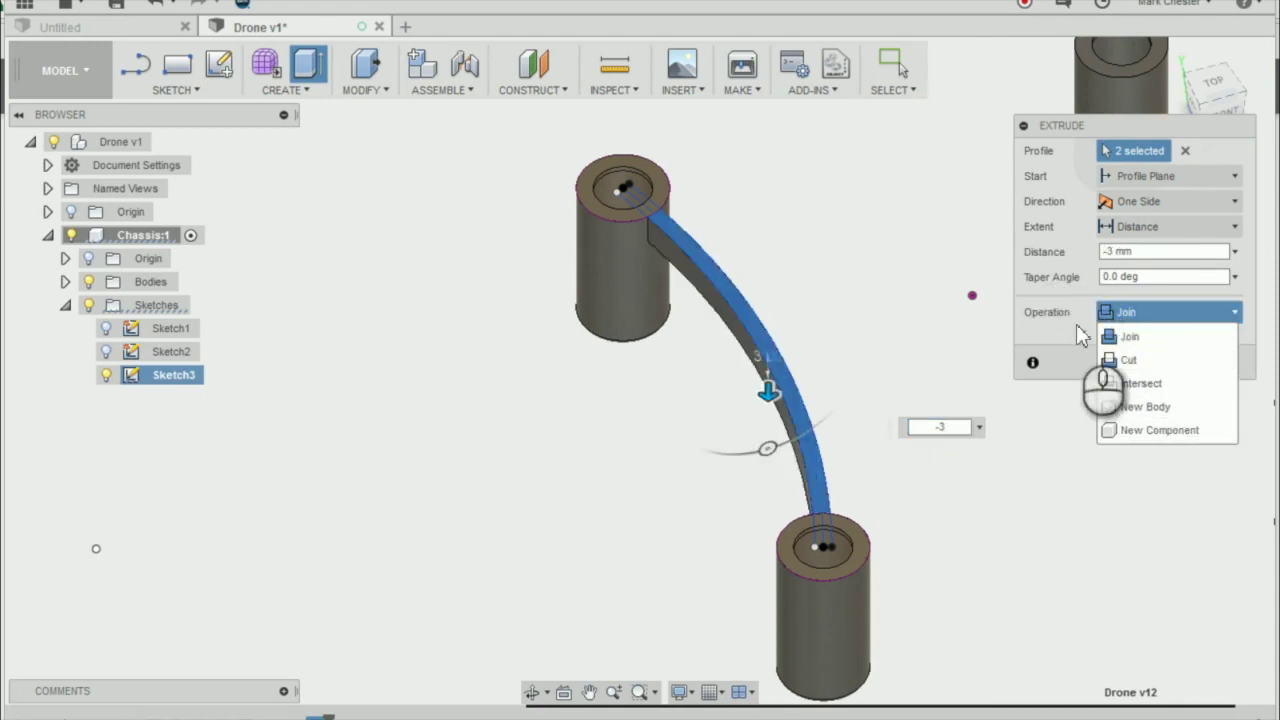
{"action": "left_click", "coordinate": [1140, 406]}
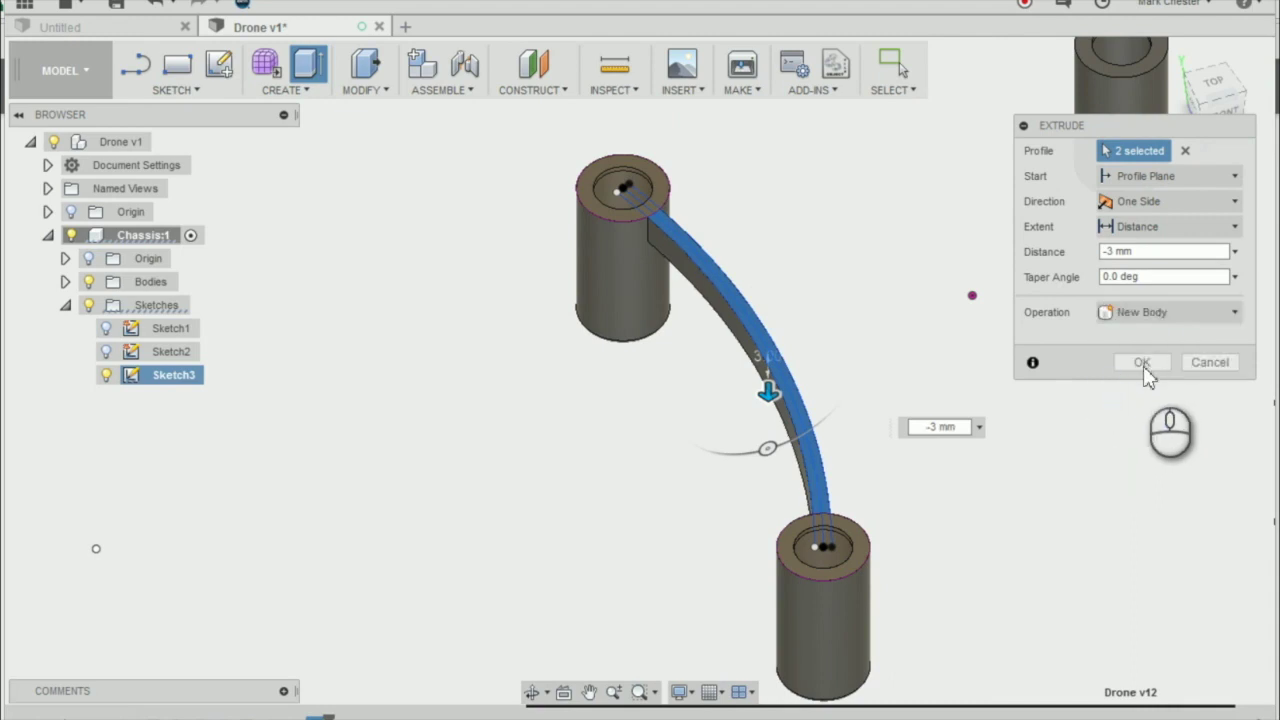
{"action": "left_click", "coordinate": [1143, 364]}
{"action": "scroll", "coordinate": [608, 246], "scroll_direction": "down", "scroll_amount": 3}
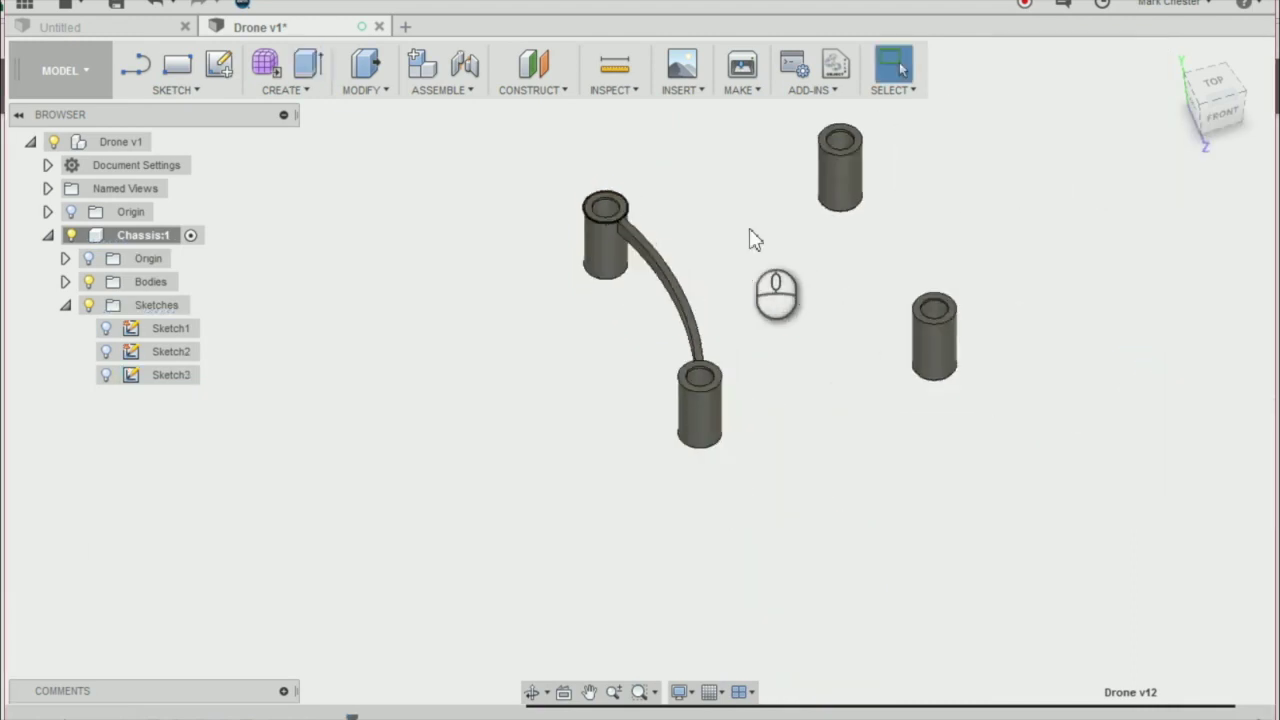
{"action": "scroll", "coordinate": [640, 205], "scroll_direction": "up", "scroll_amount": 5}
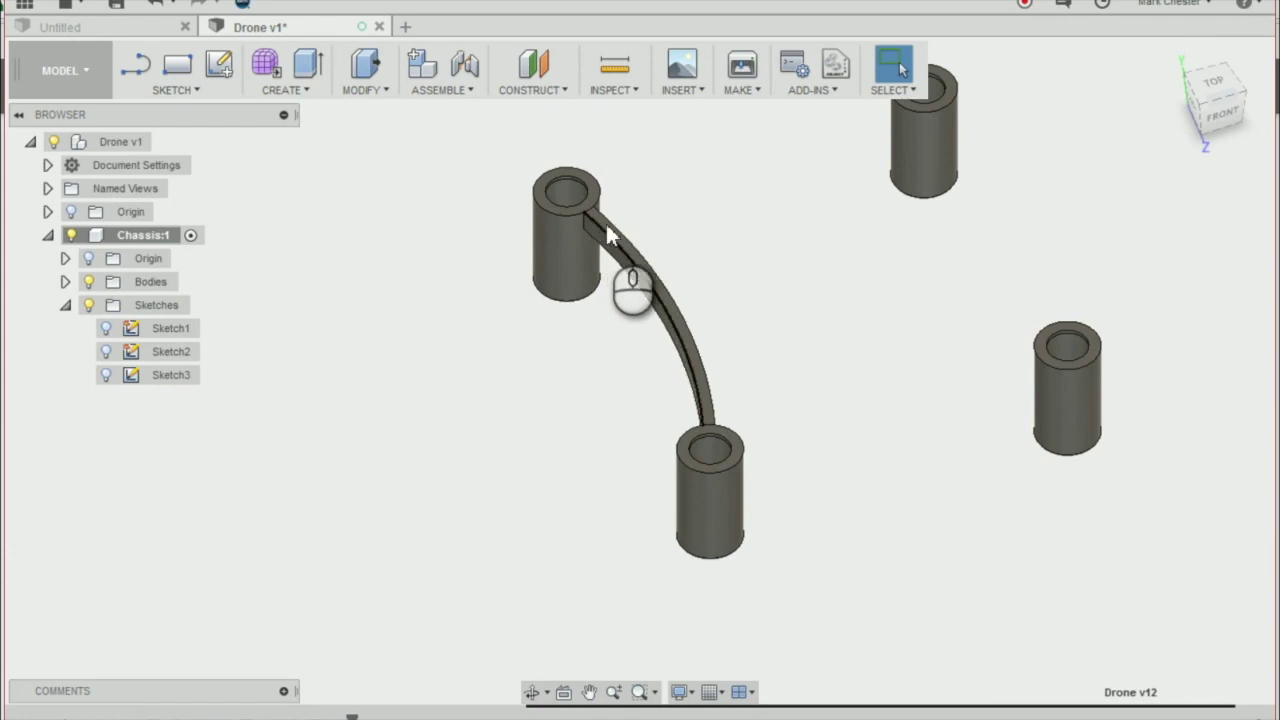
{"action": "scroll", "coordinate": [572, 236], "scroll_direction": "down", "scroll_amount": 2}
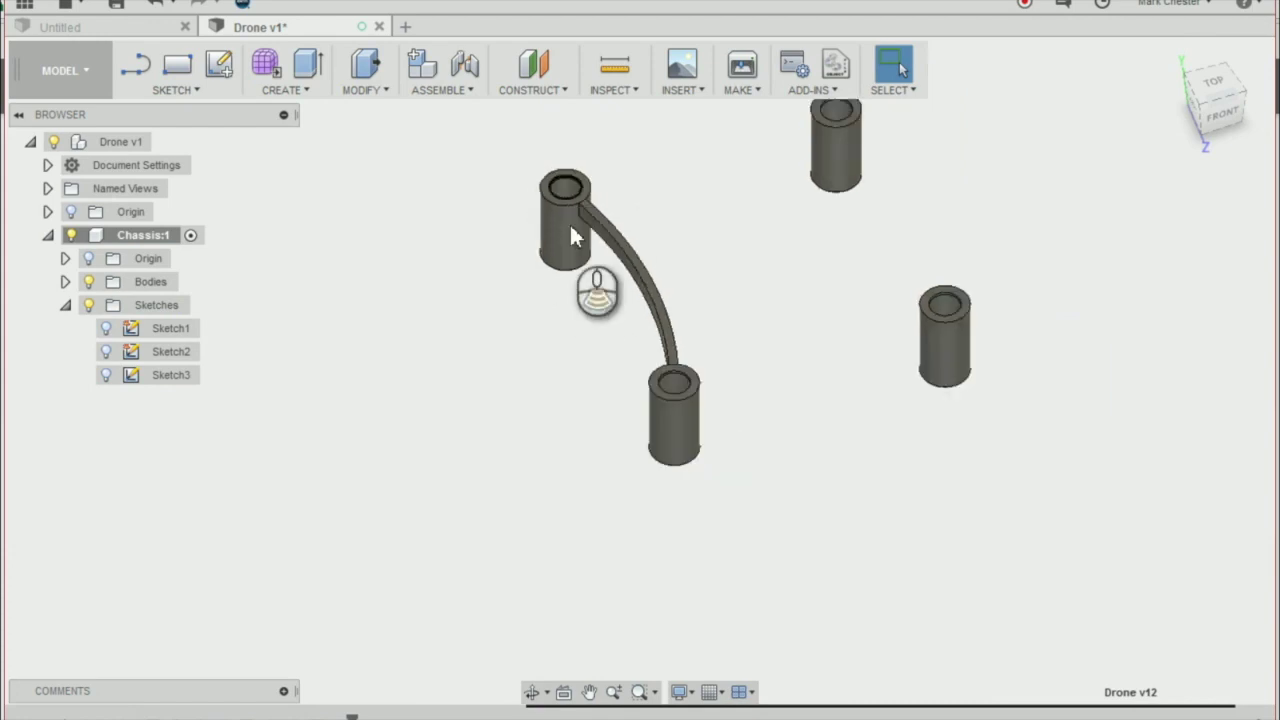
{"action": "scroll", "coordinate": [572, 236], "scroll_direction": "up", "scroll_amount": 2}
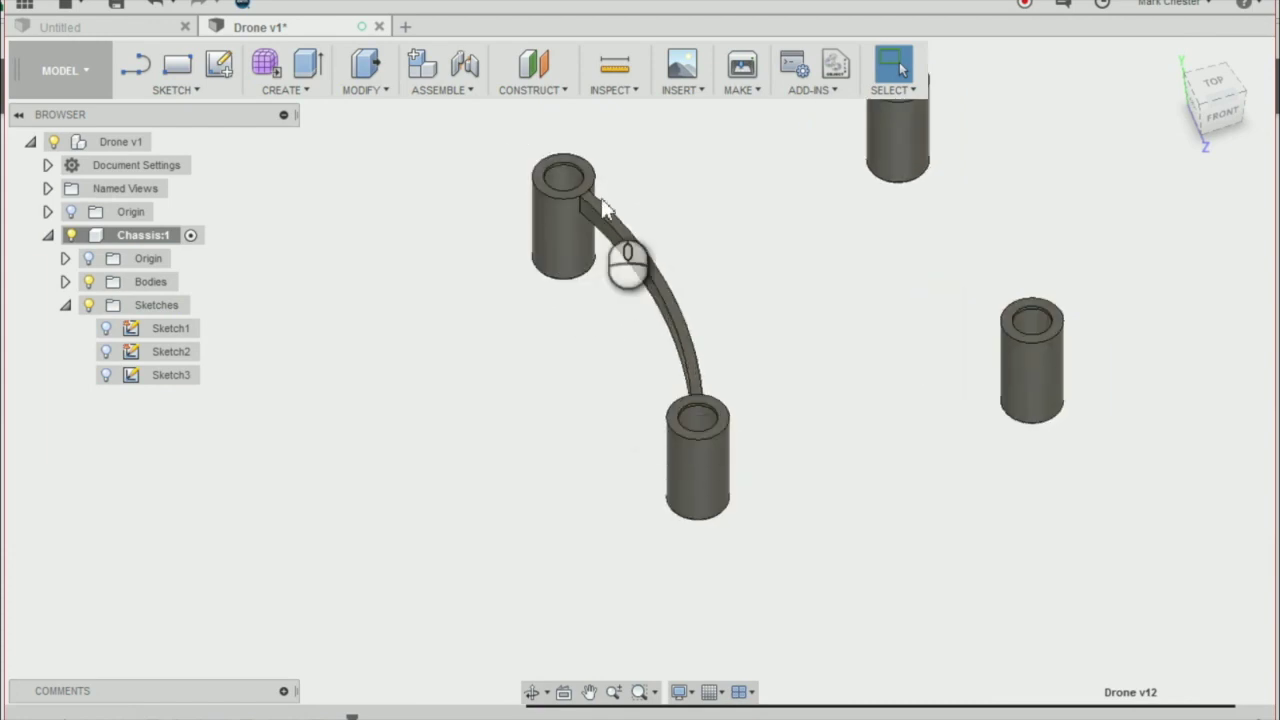
{"action": "scroll", "coordinate": [669, 384], "scroll_direction": "down", "scroll_amount": 2}
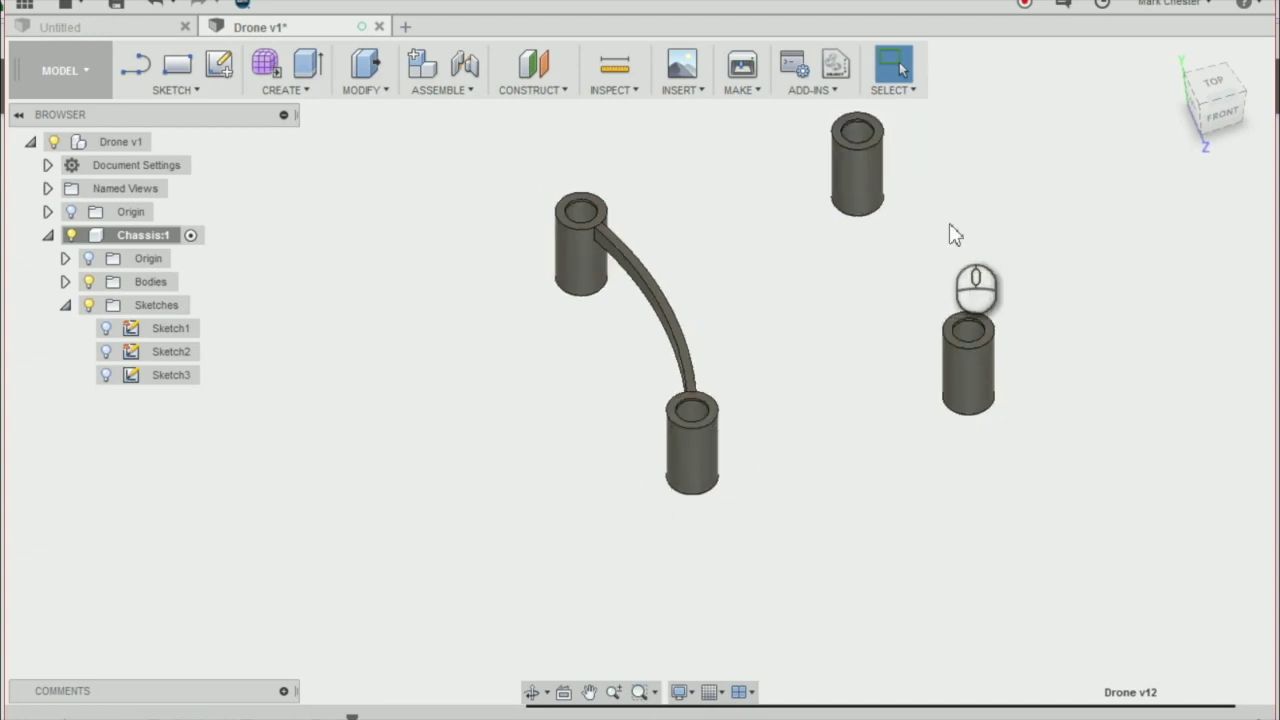
{"action": "scroll", "coordinate": [915, 135], "scroll_direction": "up", "scroll_amount": 2}
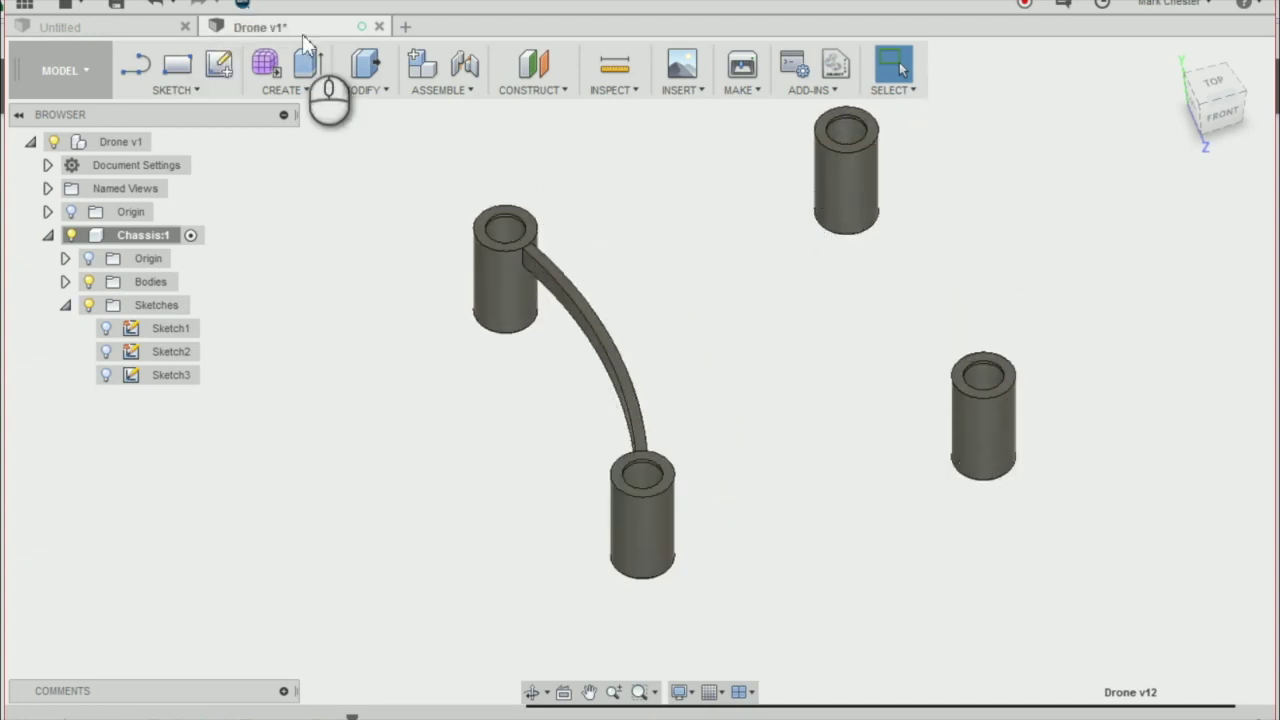
Step: Create a full circular pattern of the curved arm body around the vertical Y axis with a quantity of 4
{"action": "left_click", "coordinate": [300, 90]}
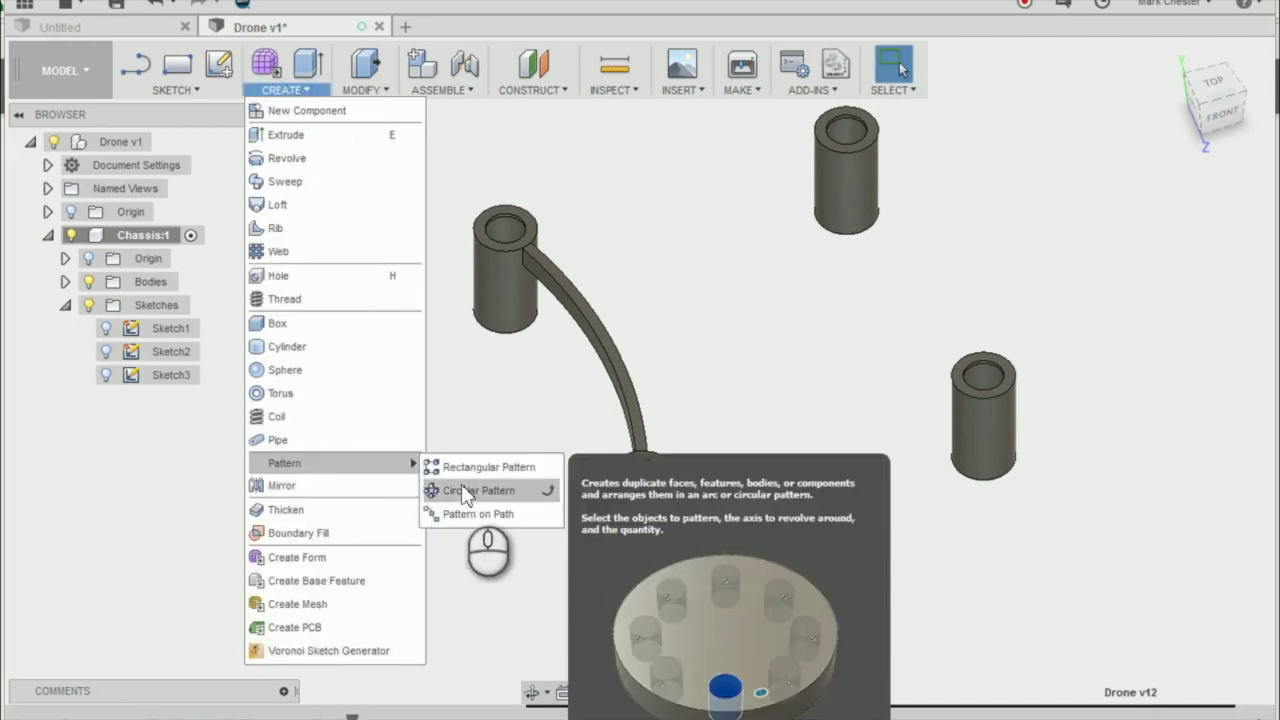
{"action": "left_click", "coordinate": [445, 488]}
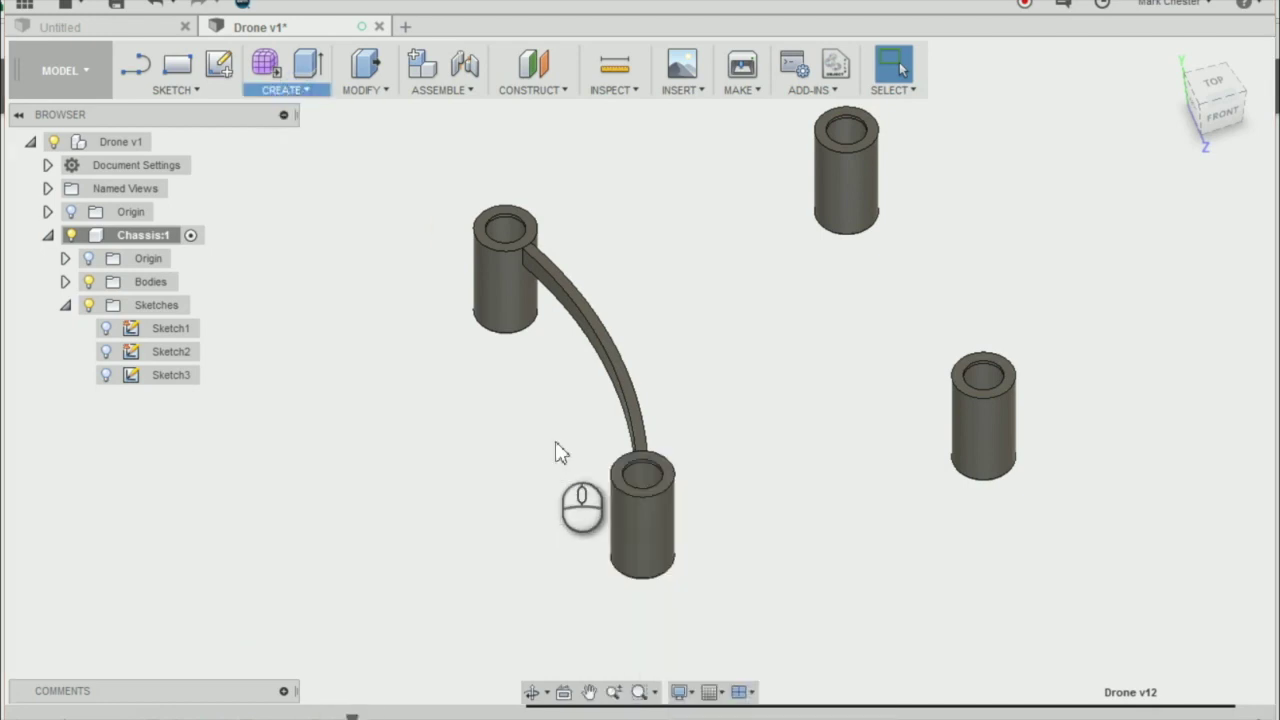
{"action": "left_click", "coordinate": [572, 303]}
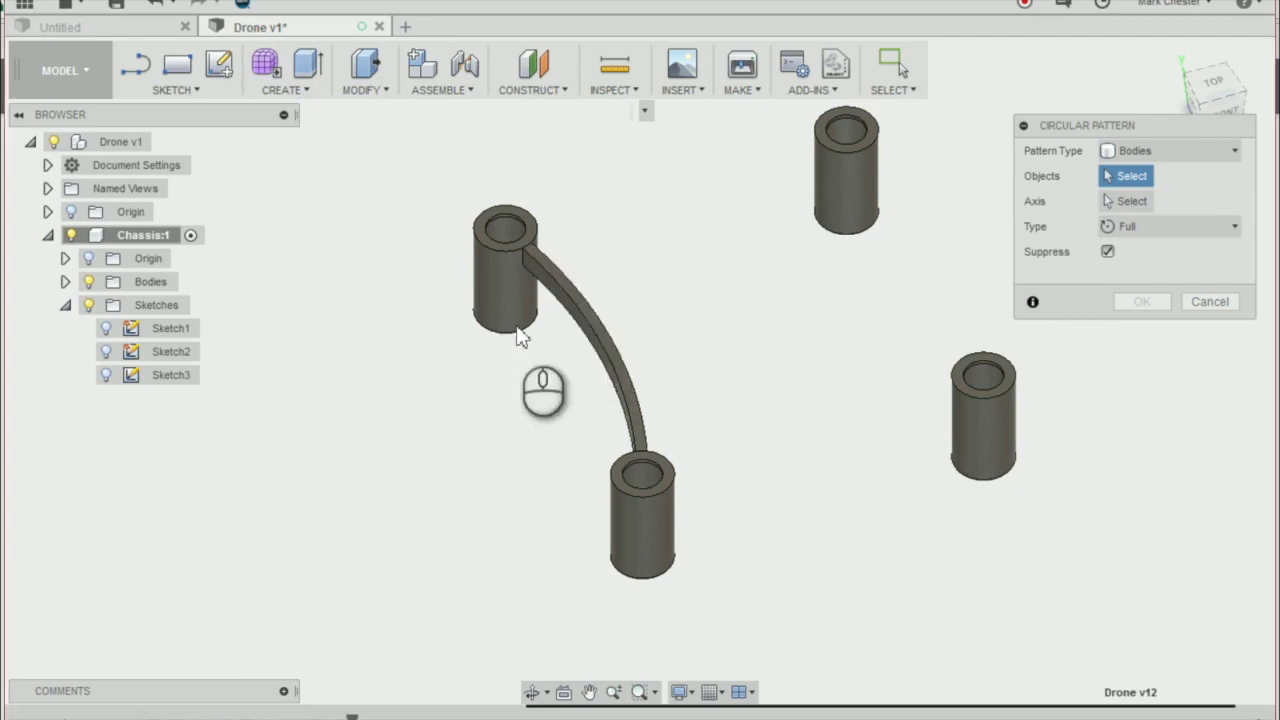
{"action": "left_click", "coordinate": [570, 304]}
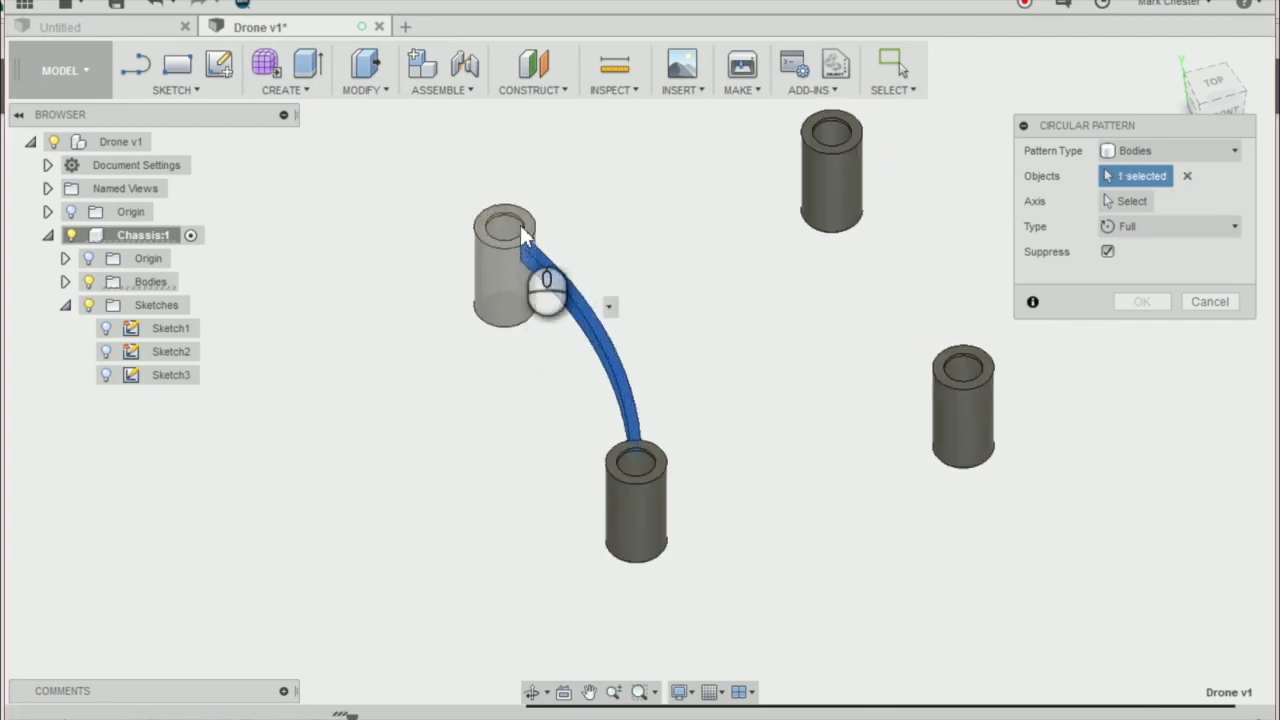
{"action": "left_click", "coordinate": [1137, 202]}
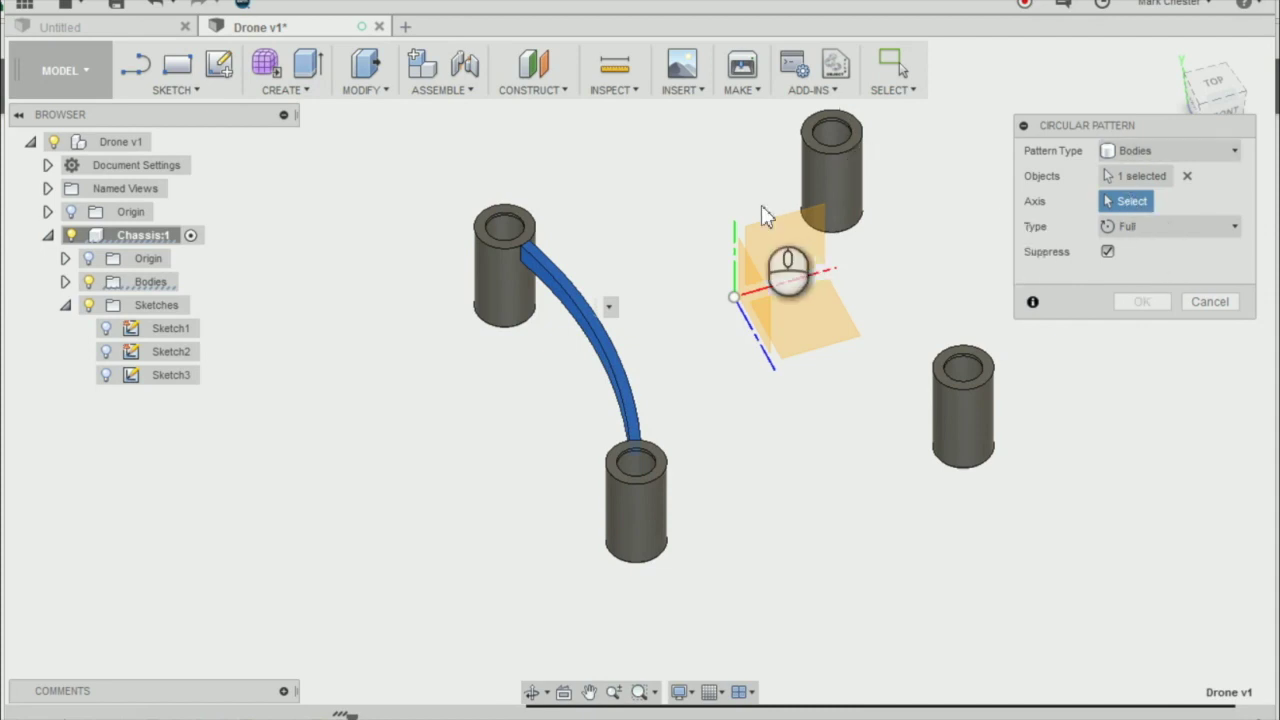
{"action": "scroll", "coordinate": [745, 240], "scroll_direction": "up", "scroll_amount": 2}
{"action": "left_click", "coordinate": [734, 268]}
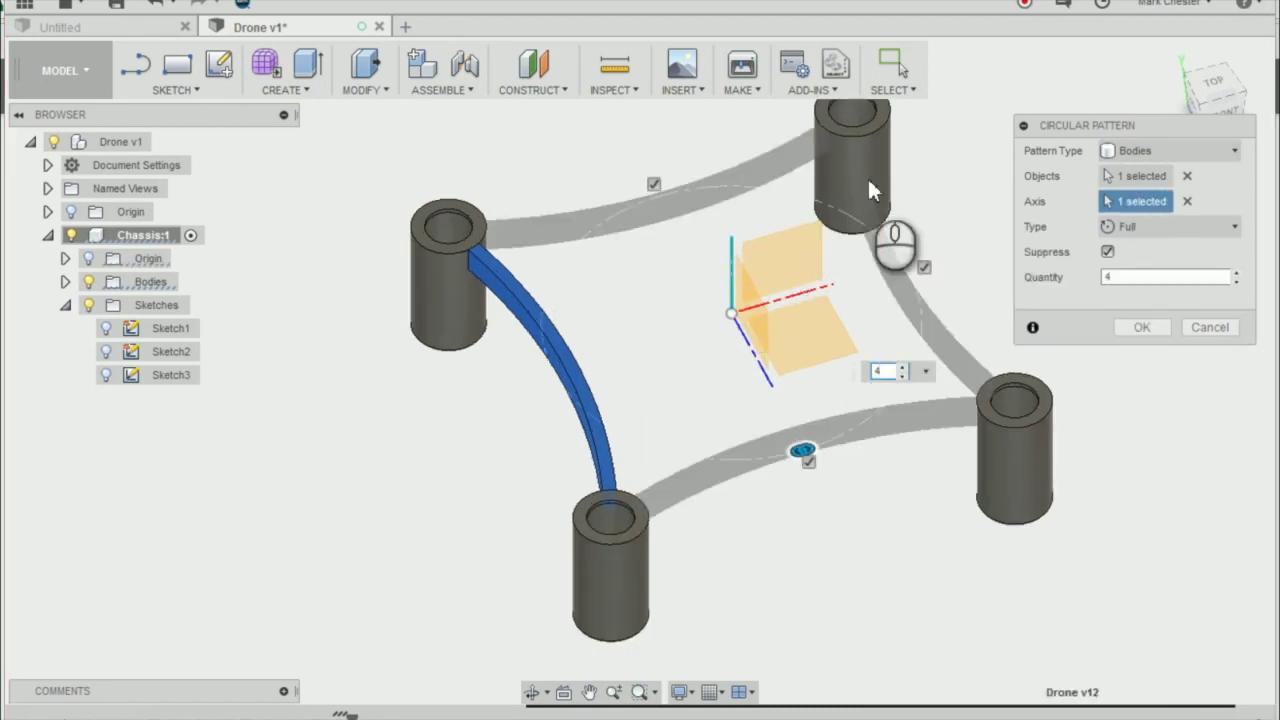
{"action": "left_click", "coordinate": [1140, 327]}
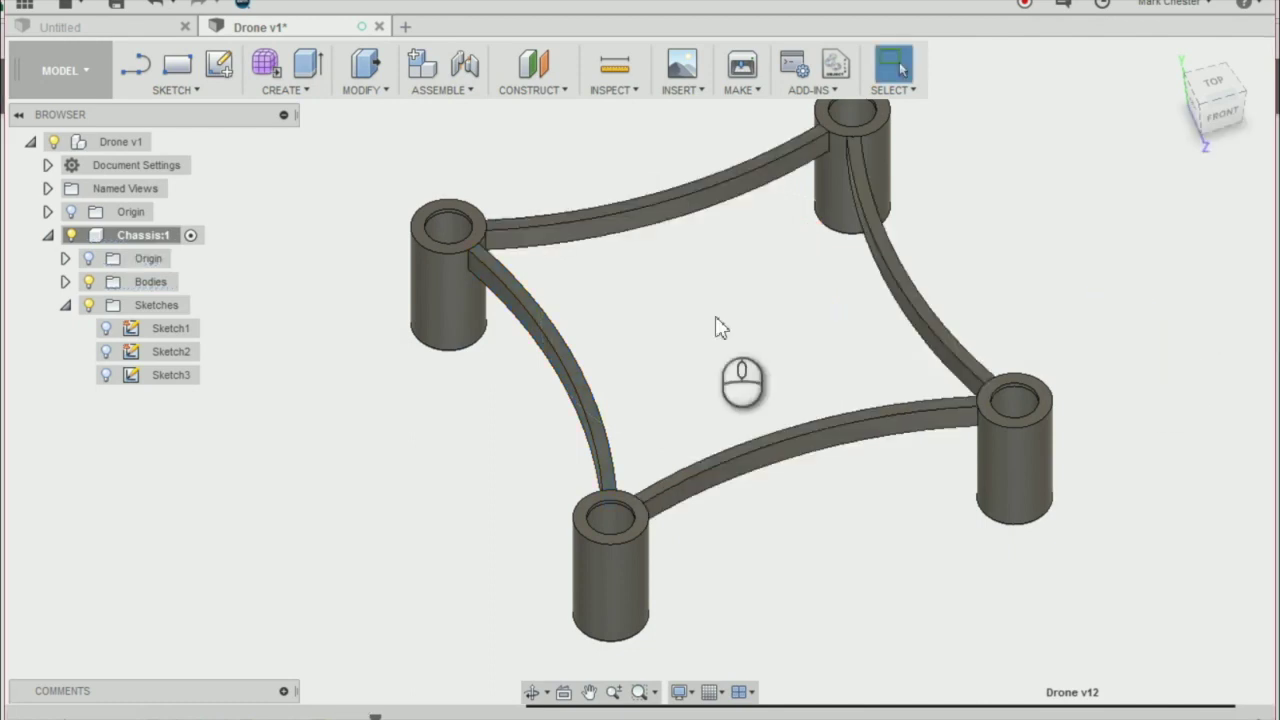
Step: Combine all four tubes and four curved arms into one body with the Join operation, using one corner tube as the target body
{"action": "scroll", "coordinate": [523, 306], "scroll_direction": "down", "scroll_amount": 4}
{"action": "scroll", "coordinate": [540, 350], "scroll_direction": "up", "scroll_amount": 2}
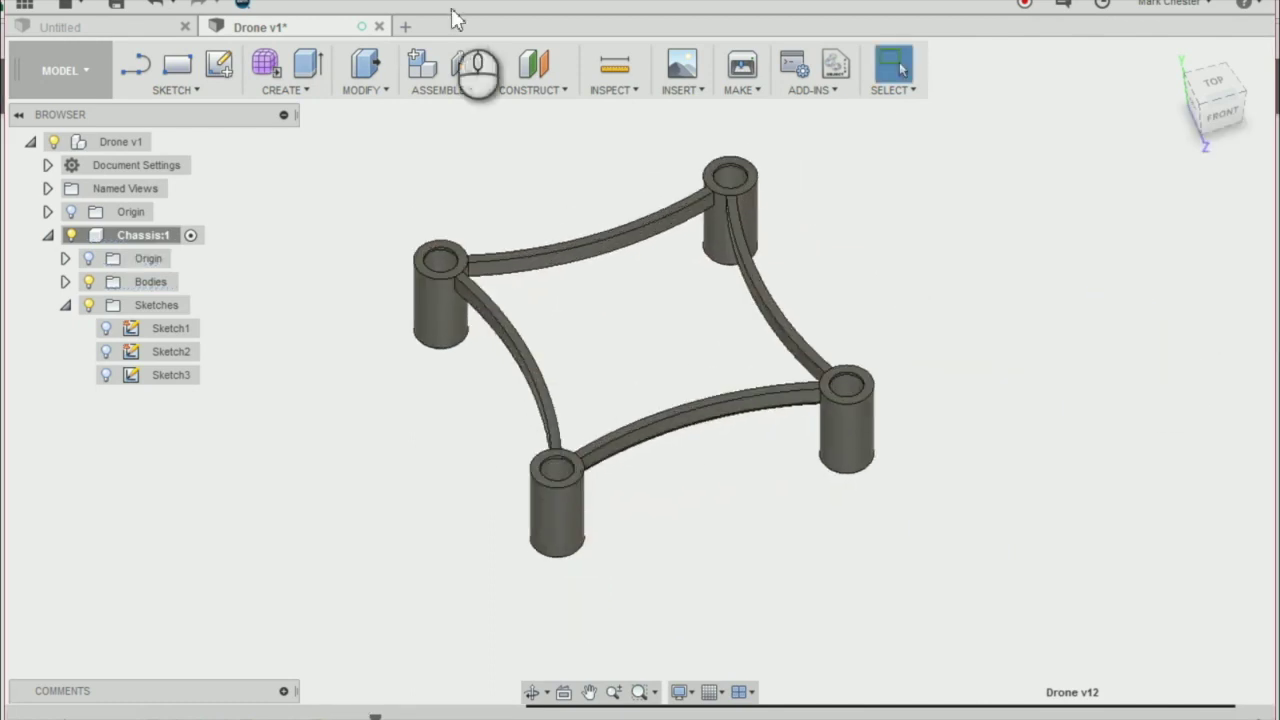
{"action": "scroll", "coordinate": [563, 225], "scroll_direction": "up", "scroll_amount": 1}
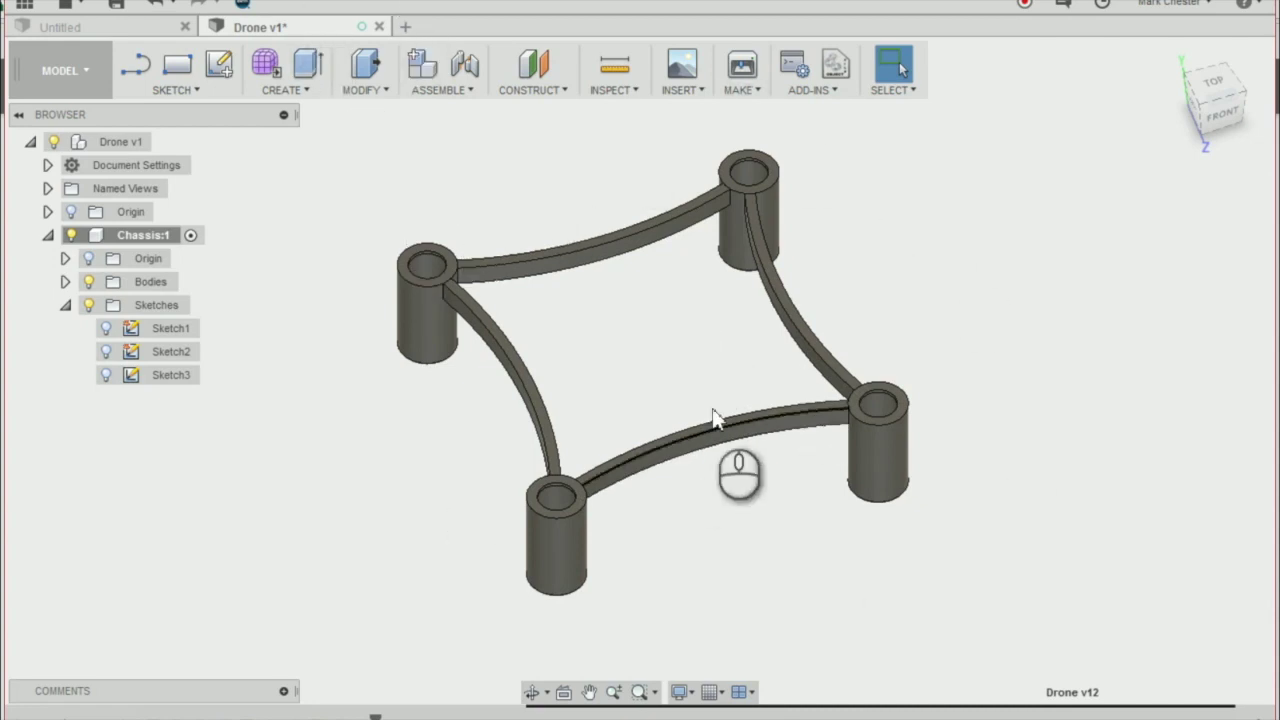
{"action": "left_click", "coordinate": [372, 92]}
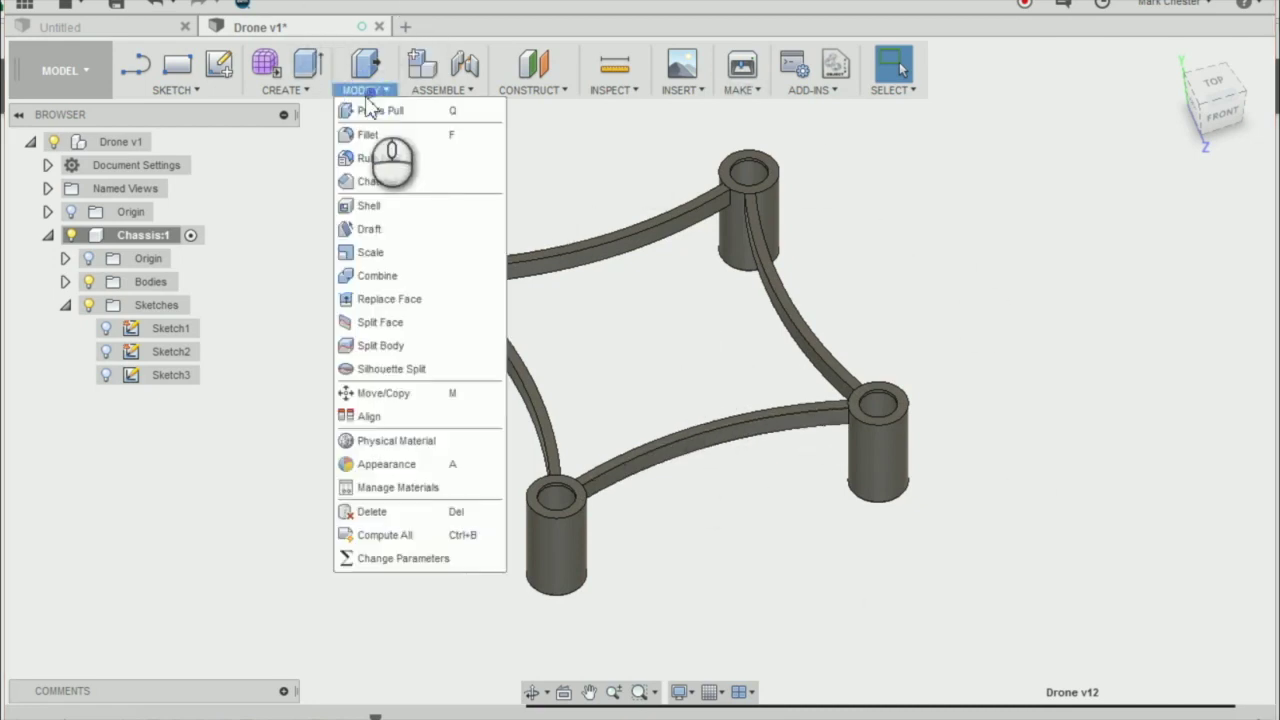
{"action": "left_click", "coordinate": [399, 274]}
{"action": "scroll", "coordinate": [393, 230], "scroll_direction": "up", "scroll_amount": 3}
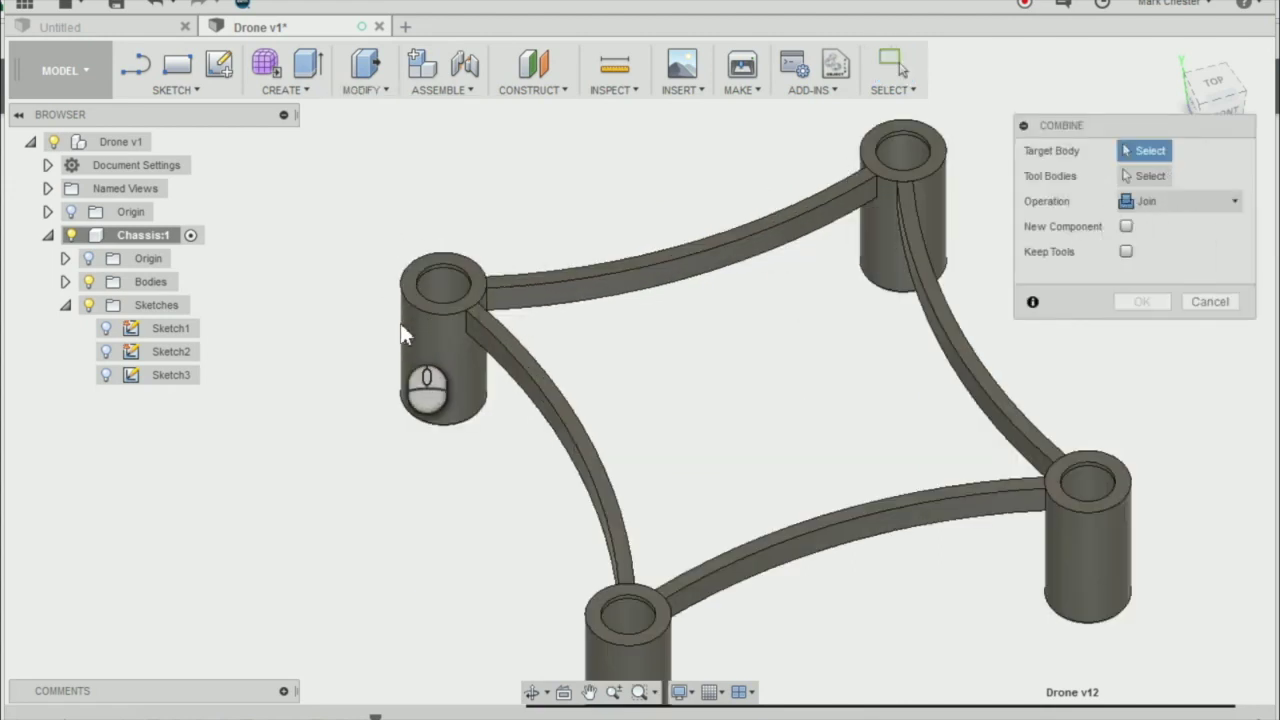
{"action": "left_click", "coordinate": [435, 355]}
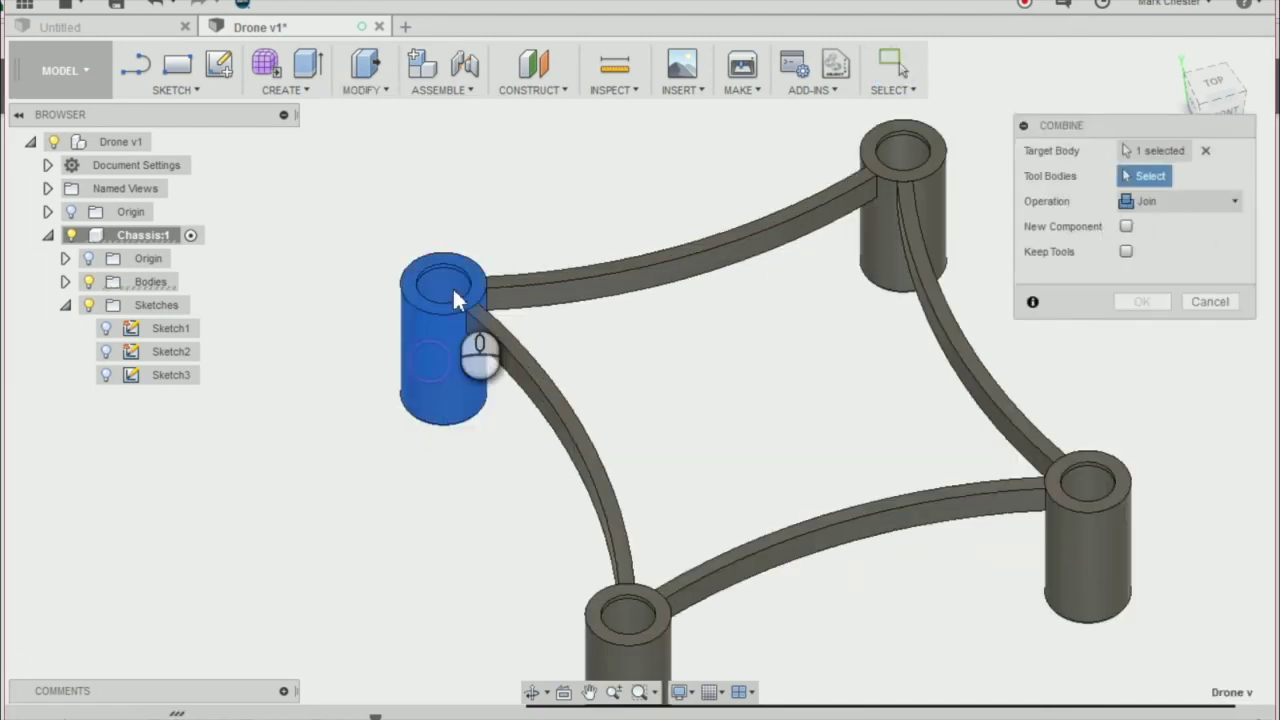
{"action": "scroll", "coordinate": [503, 285], "scroll_direction": "down", "scroll_amount": 2}
{"action": "left_click", "coordinate": [65, 282]}
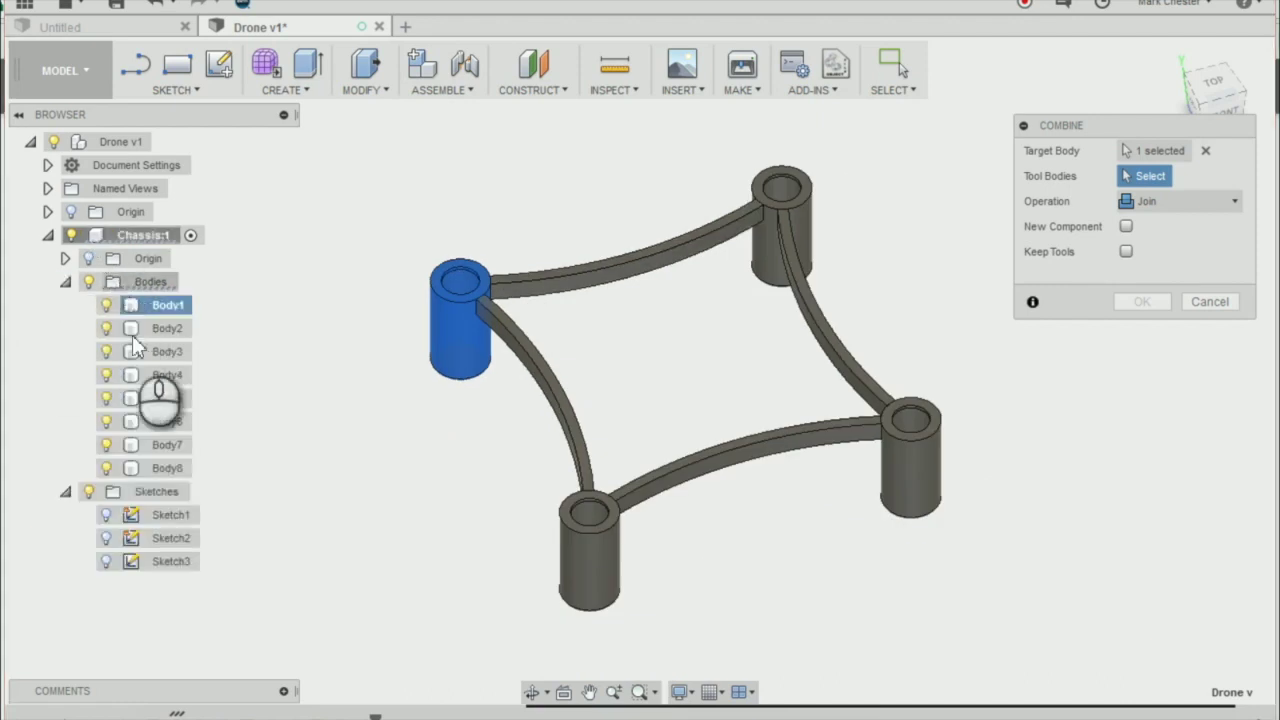
{"action": "scroll", "coordinate": [497, 285], "scroll_direction": "up", "scroll_amount": 2}
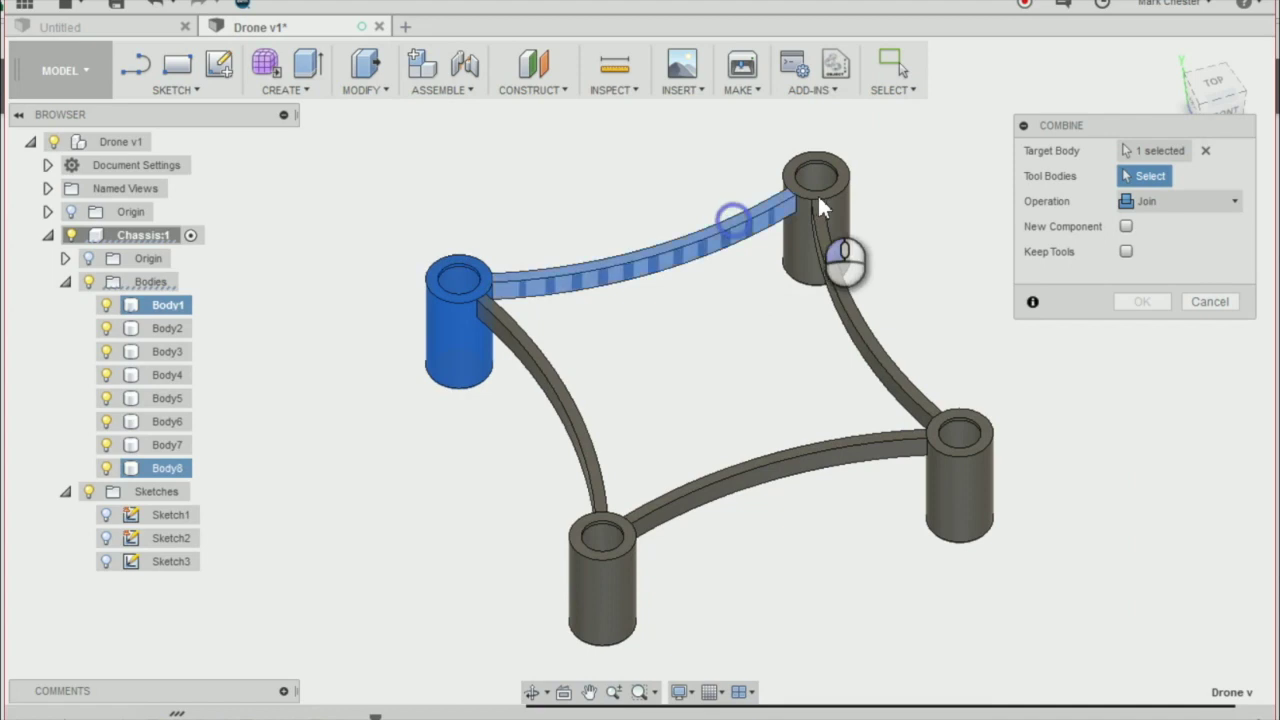
{"action": "left_click", "coordinate": [790, 203]}
{"action": "left_click", "coordinate": [840, 296]}
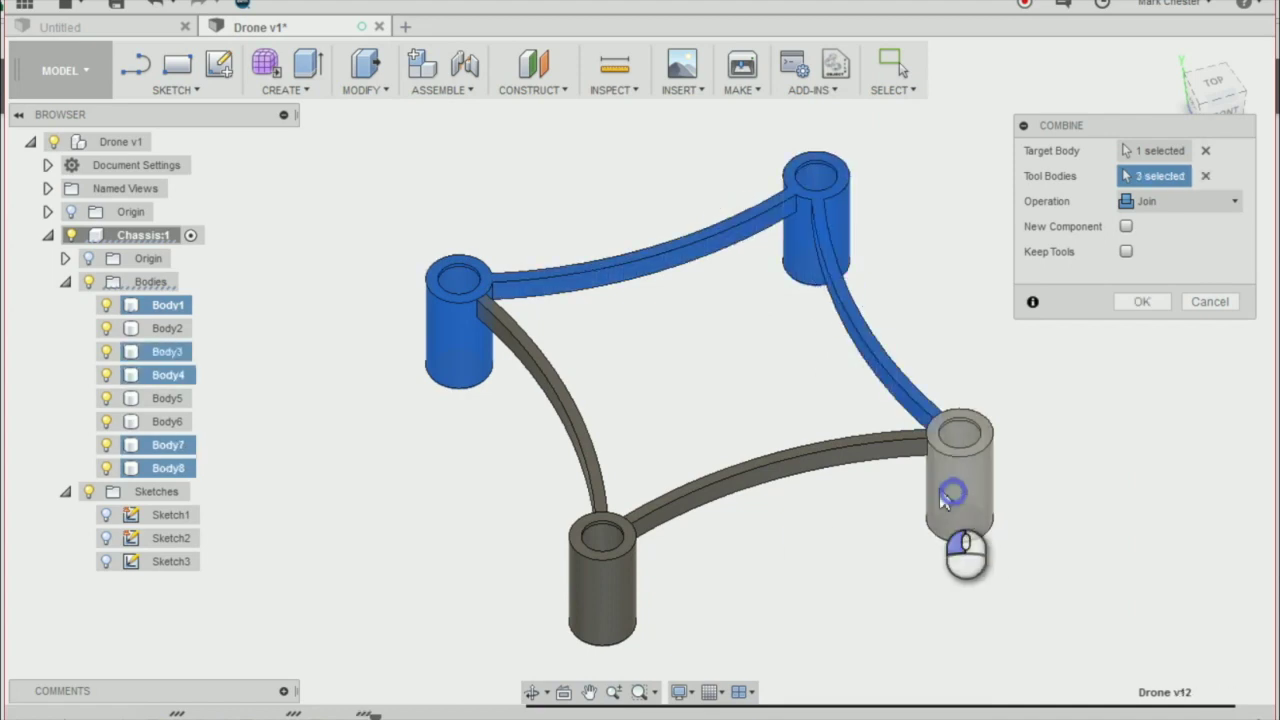
{"action": "left_click", "coordinate": [938, 455]}
{"action": "left_click", "coordinate": [780, 478]}
{"action": "left_click", "coordinate": [608, 546]}
{"action": "left_click", "coordinate": [603, 453]}
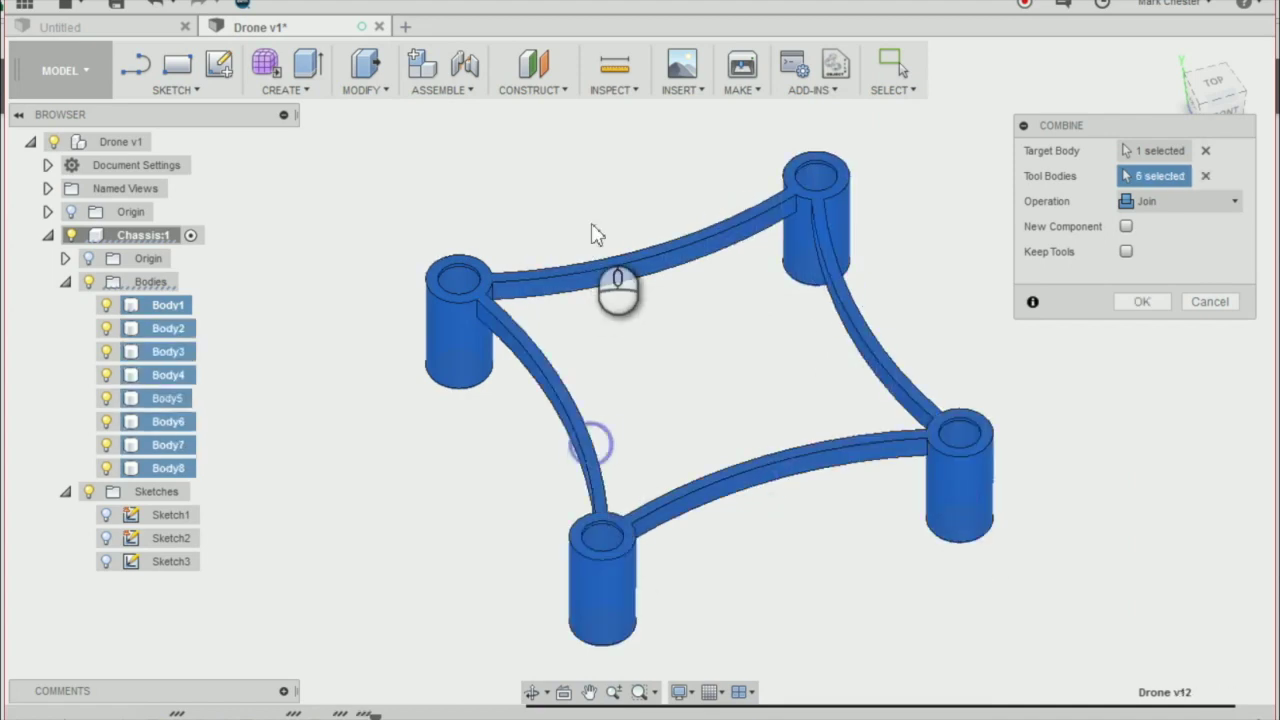
{"action": "scroll", "coordinate": [516, 217], "scroll_direction": "down", "scroll_amount": 1}
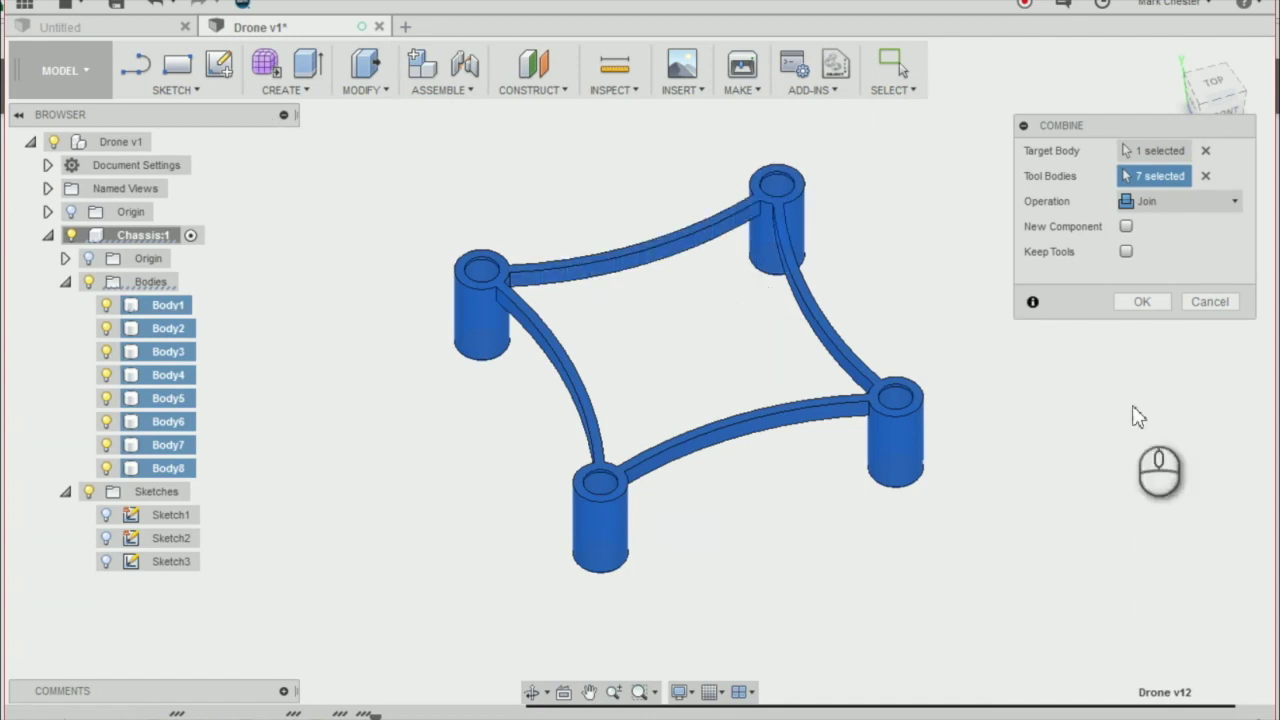
{"action": "left_click", "coordinate": [1143, 302]}
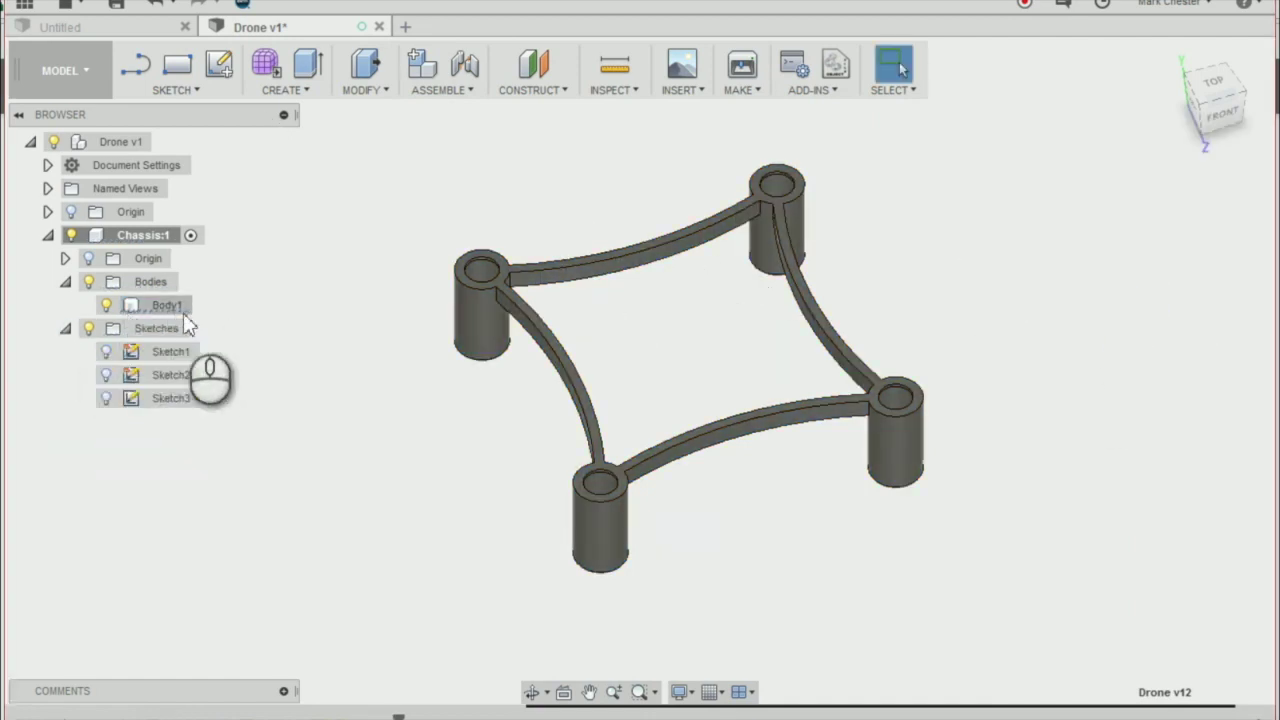
{"action": "mouse_move", "coordinate": [433, 277]}
{"action": "middle_mouse_down", "text": "shift"}
{"action": "mouse_move", "coordinate": [400, 271]}
{"action": "mouse_move", "coordinate": [420, 285]}
{"action": "middle_mouse_up", "text": "shift"}
{"action": "left_click_drag", "start_coordinate": [1212, 115], "coordinate": [1174, 111]}
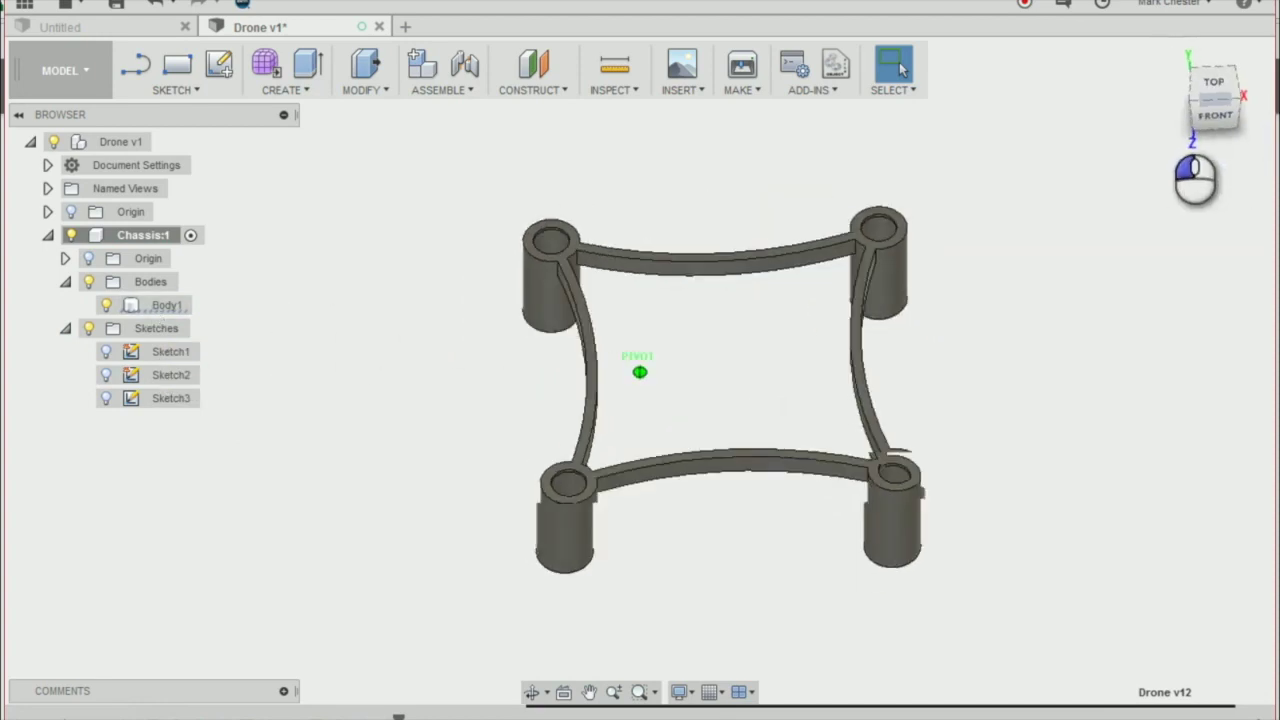